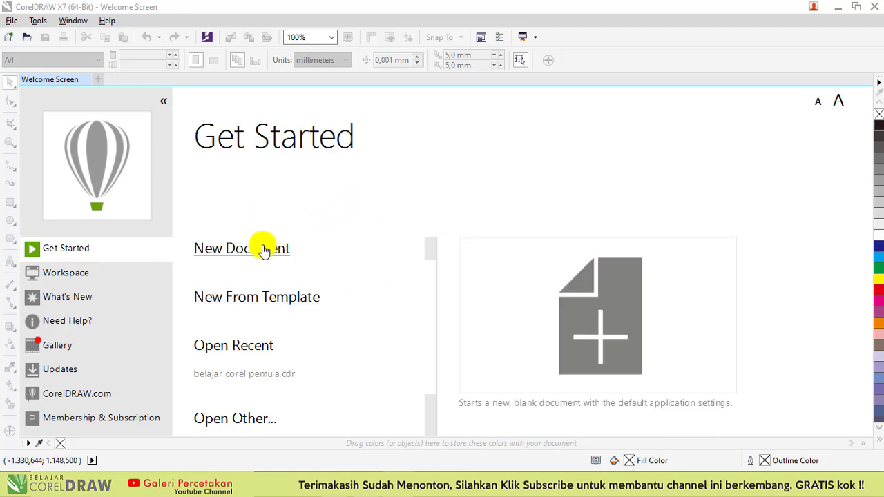
# Step: Create a new 900 × 1600 mm CMYK document at 300 dpi and stop the creation dialog from being shown again
pyautogui.click(264, 249)
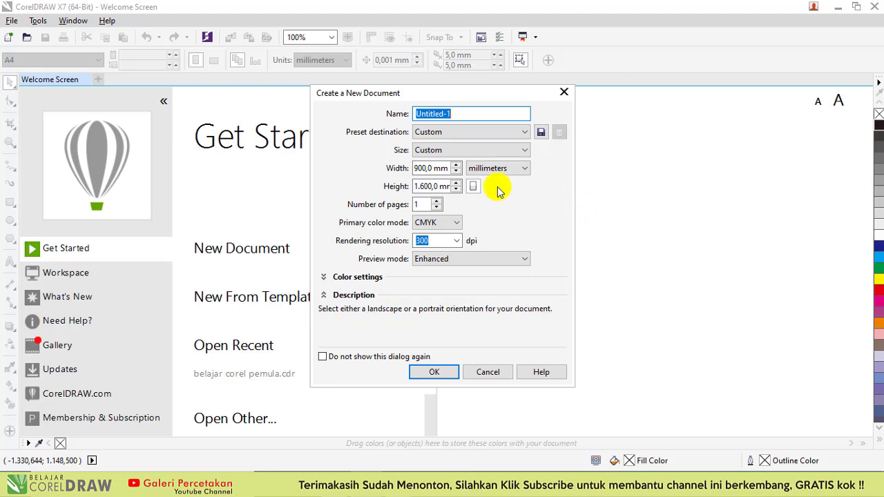
pyautogui.click(323, 357)
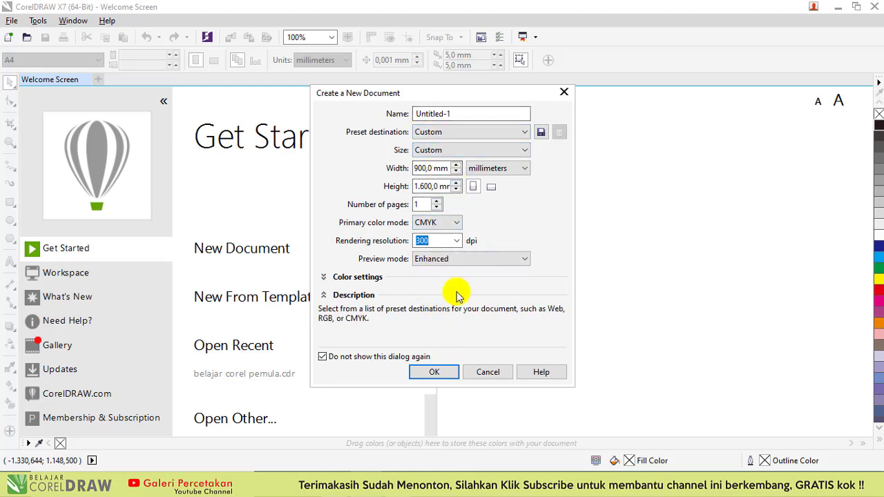
pyautogui.click(440, 372)
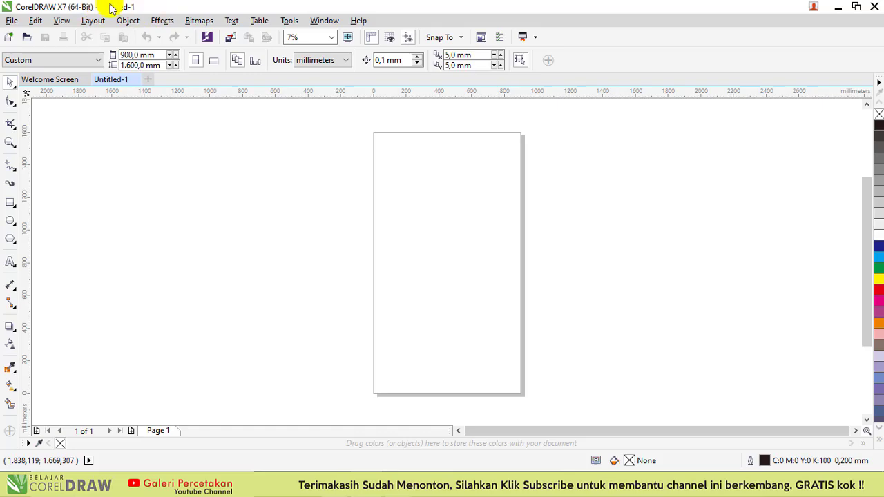
# Step: Save the drawing as "pemula 1" in CDR format in a new folder "belajar corel" on Local Disk (D:)
pyautogui.click(12, 20)
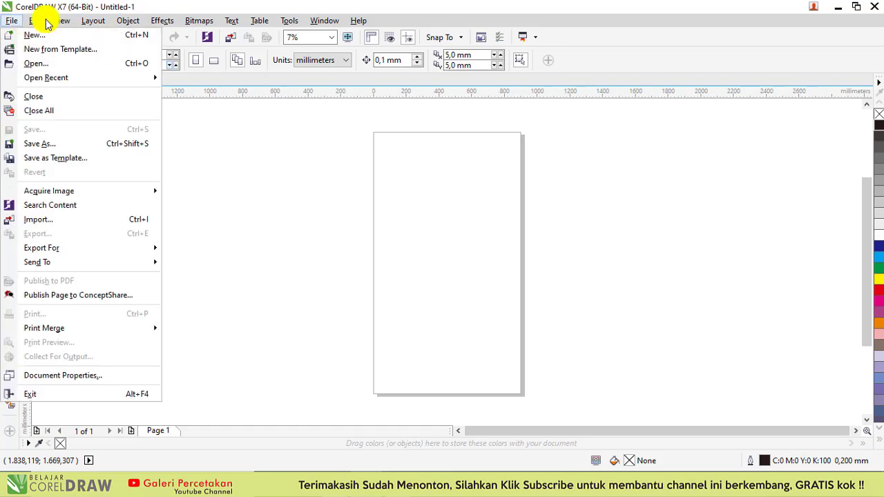
pyautogui.click(14, 20)
pyautogui.click(15, 22)
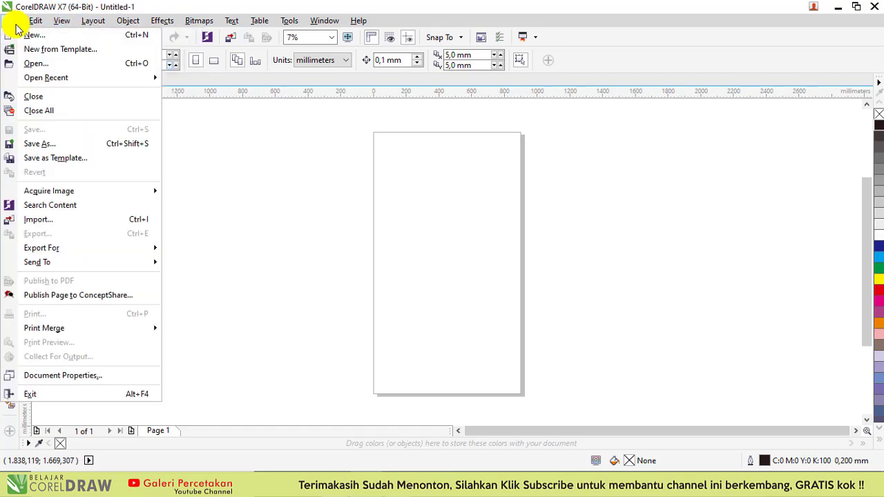
pyautogui.click(44, 143)
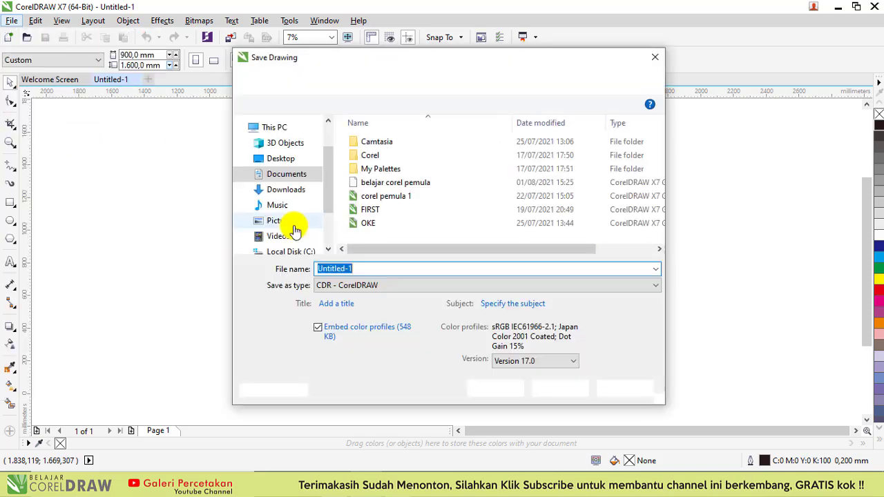
pyautogui.moveTo(325, 173); pyautogui.dragTo(325, 203)
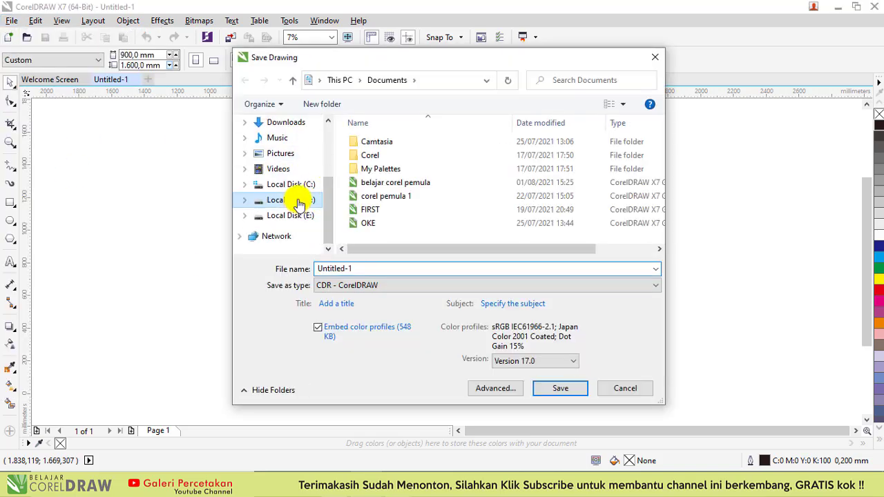
pyautogui.click(298, 201)
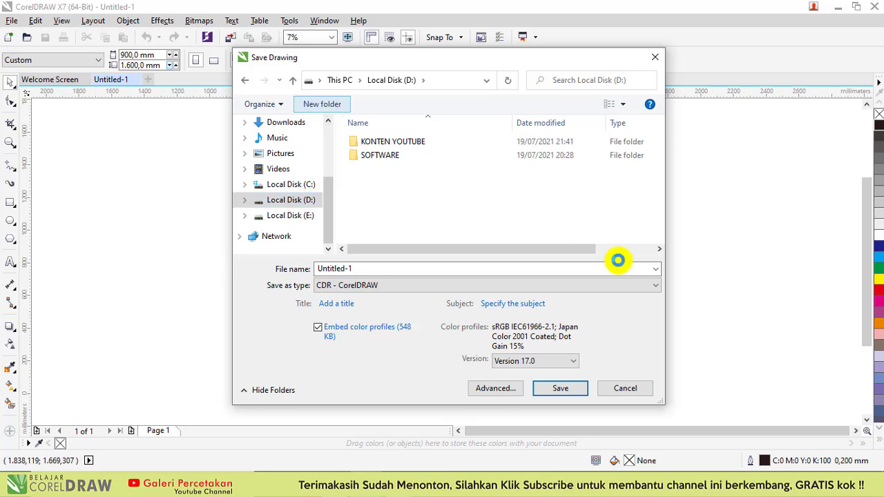
pyautogui.write('belajar corel')
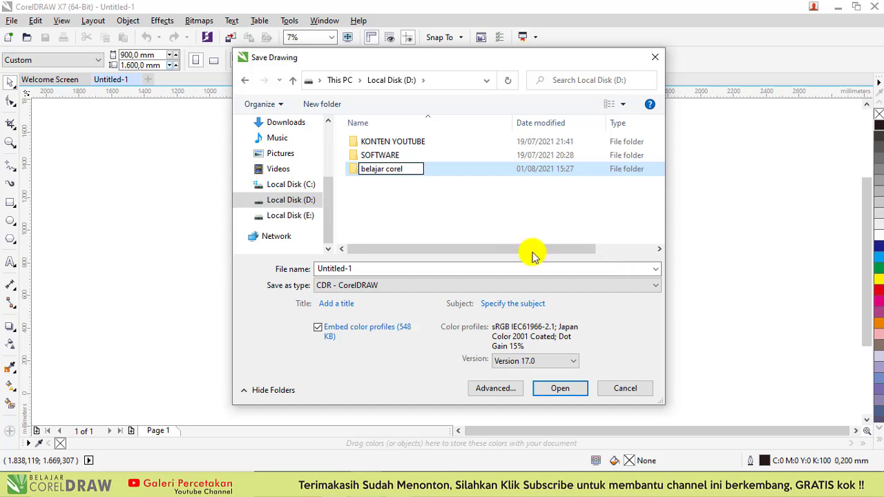
pyautogui.click(406, 268)
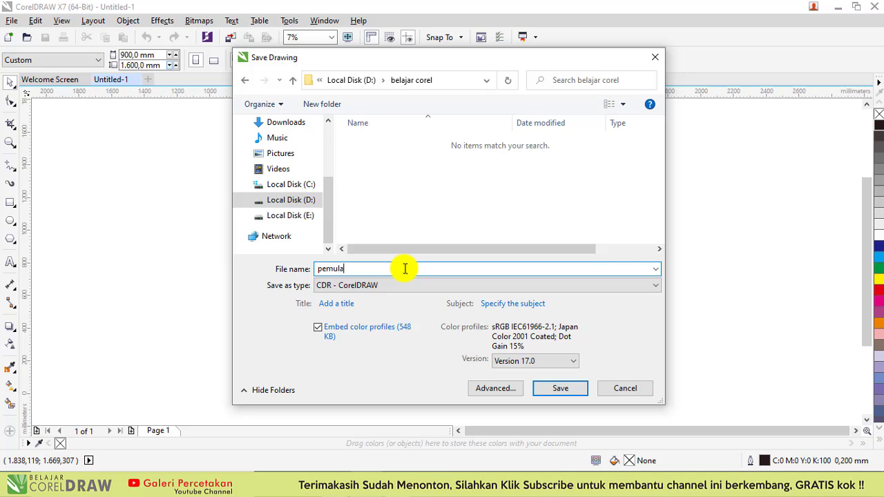
pyautogui.click(562, 389)
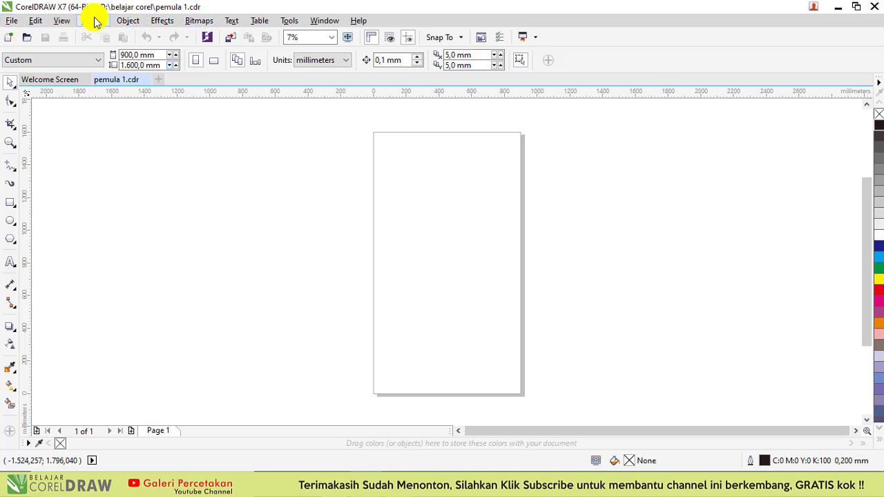
pyautogui.click(15, 21)
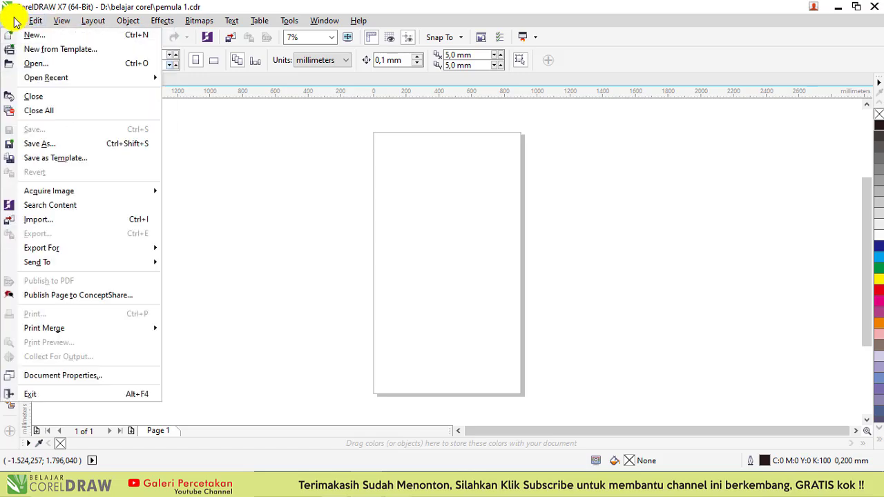
pyautogui.click(268, 217)
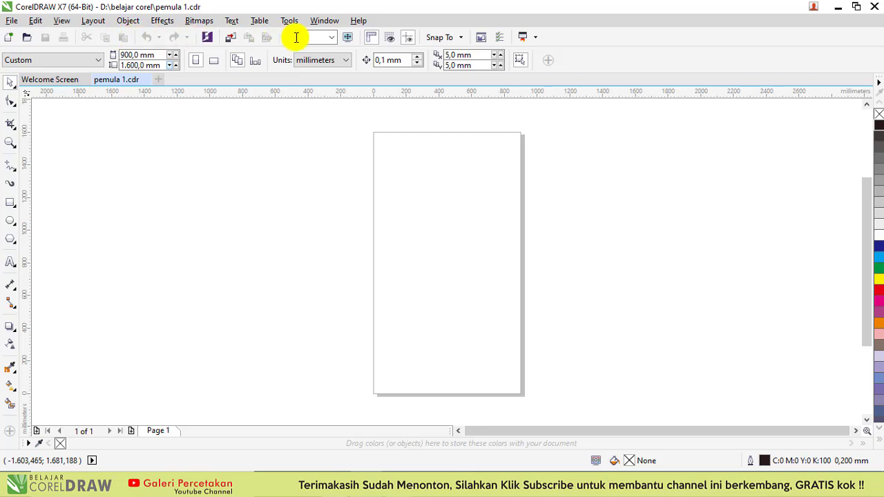
pyautogui.click(20, 21)
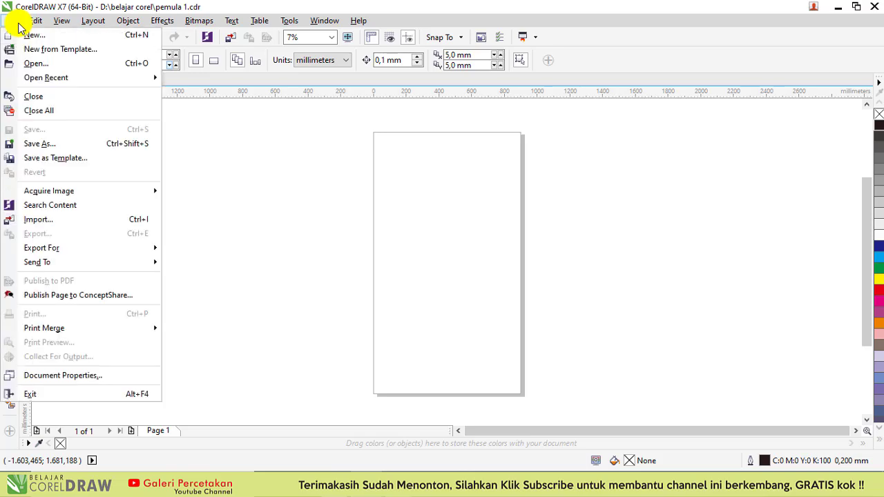
pyautogui.click(289, 273)
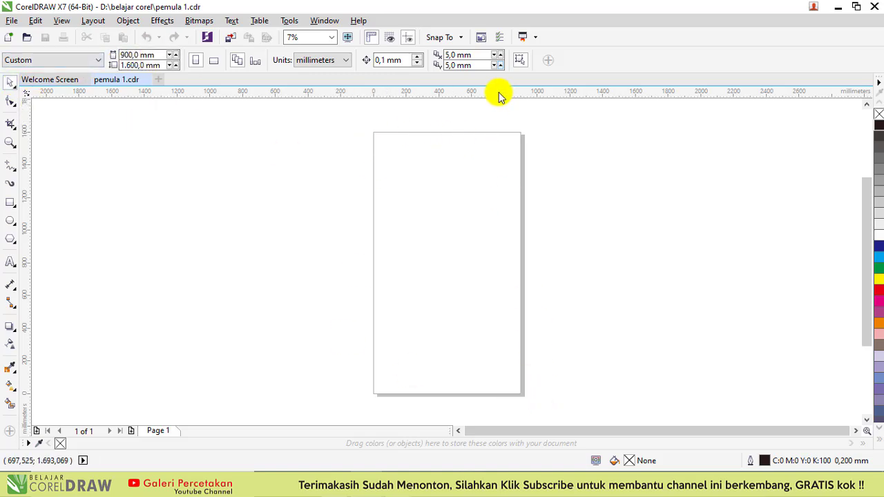
# Step: Draw a rectangle about 733 mm wide and 836 mm high in the upper part of the page
pyautogui.click(11, 206)
pyautogui.moveTo(400, 162); pyautogui.dragTo(520, 299)
pyautogui.click(11, 82)
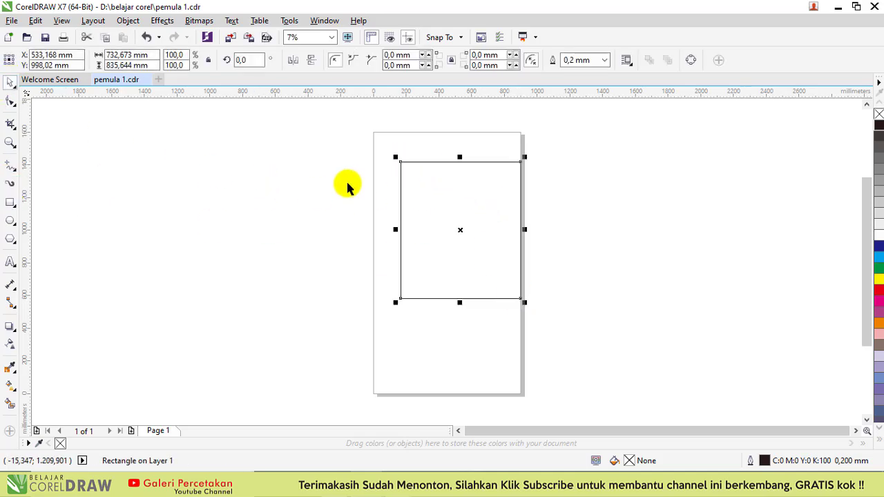
# Step: Move the rectangle toward the page's left edge, centering it at about X 387 mm, Y 994 mm
pyautogui.click(297, 196)
pyautogui.click(488, 213)
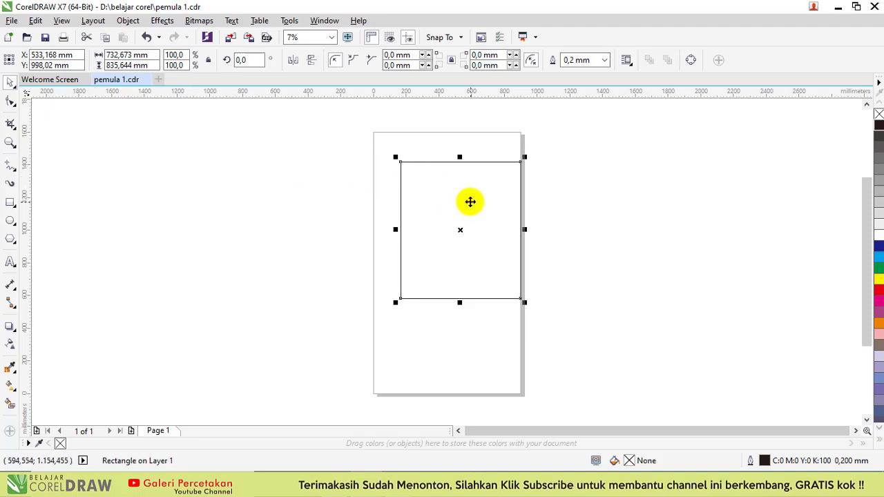
pyautogui.moveTo(467, 201); pyautogui.dragTo(458, 202)
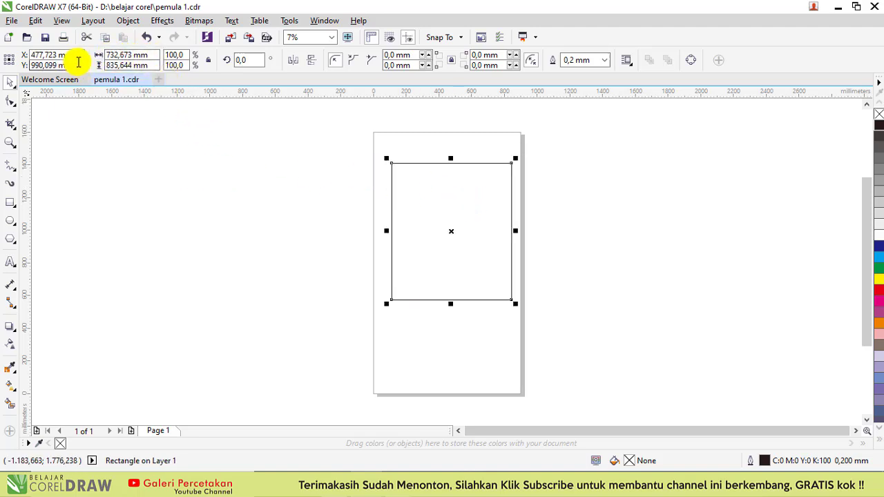
pyautogui.moveTo(423, 212); pyautogui.dragTo(408, 212)
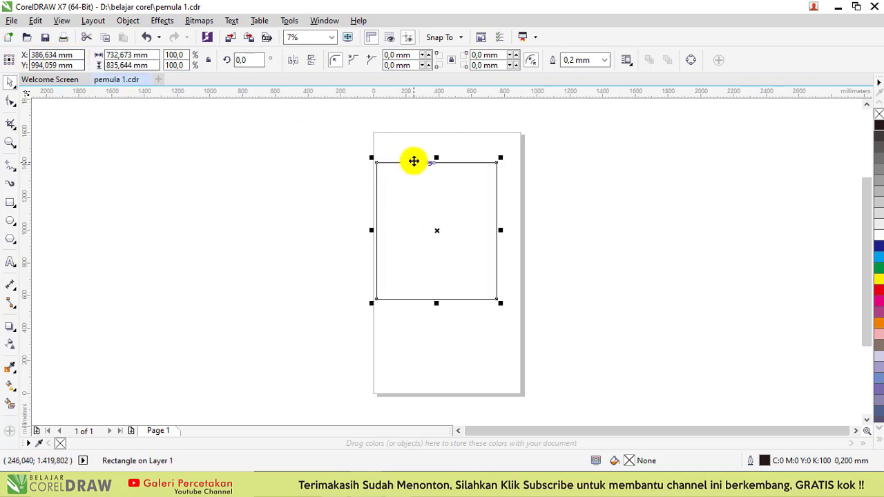
# Step: Resize the rectangle freehand to about 1018 mm wide and 570 mm high, and deselect it
pyautogui.moveTo(437, 316); pyautogui.dragTo(432, 256)
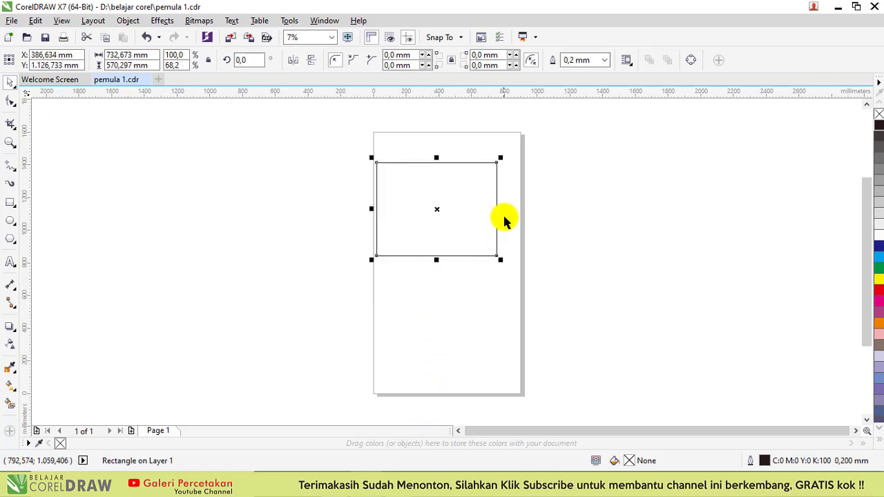
pyautogui.moveTo(499, 209); pyautogui.dragTo(546, 209)
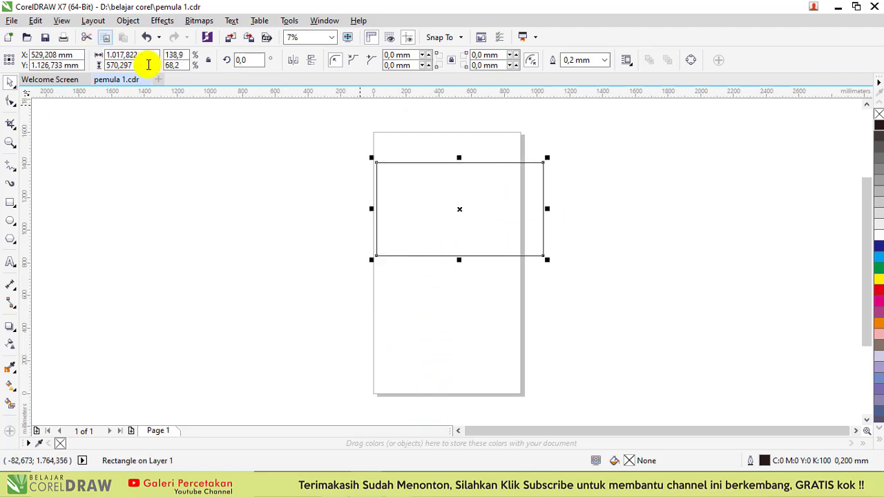
pyautogui.click(244, 175)
pyautogui.click(449, 198)
pyautogui.click(214, 227)
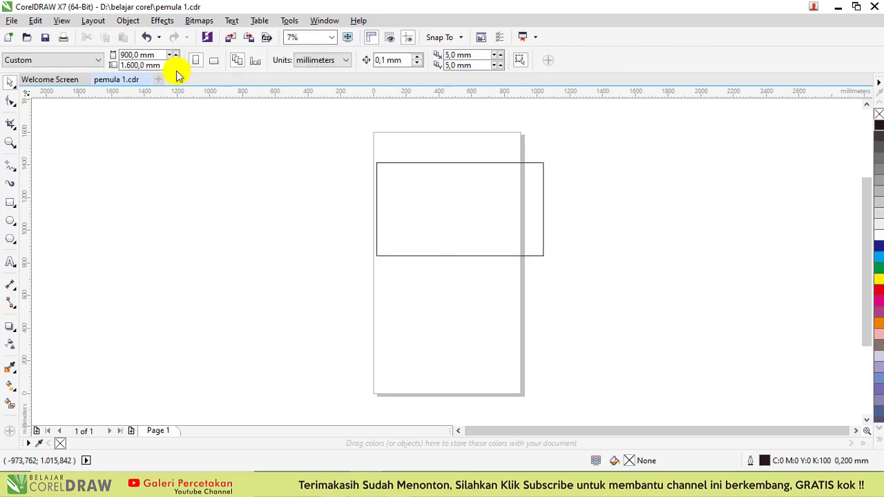
# Step: Switch the page to landscape orientation and move the rectangle down to a center height of about Y 638 mm
pyautogui.click(213, 60)
pyautogui.moveTo(477, 189); pyautogui.dragTo(475, 212)
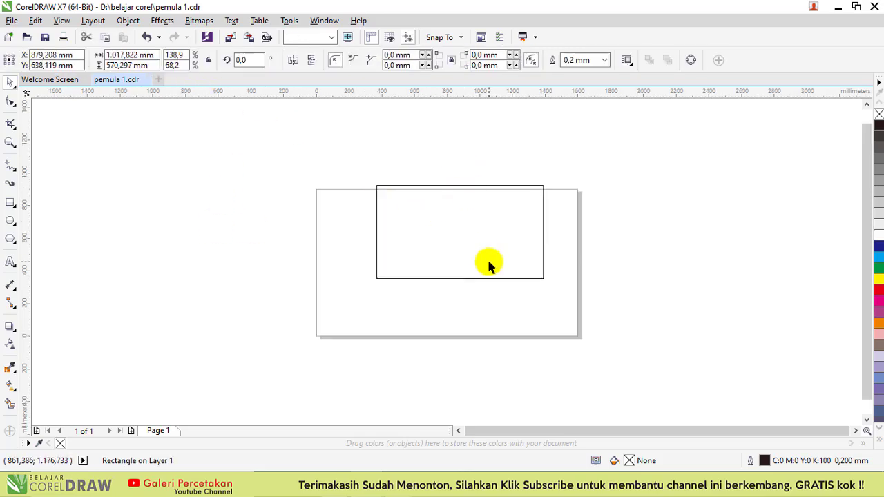
pyautogui.click(294, 142)
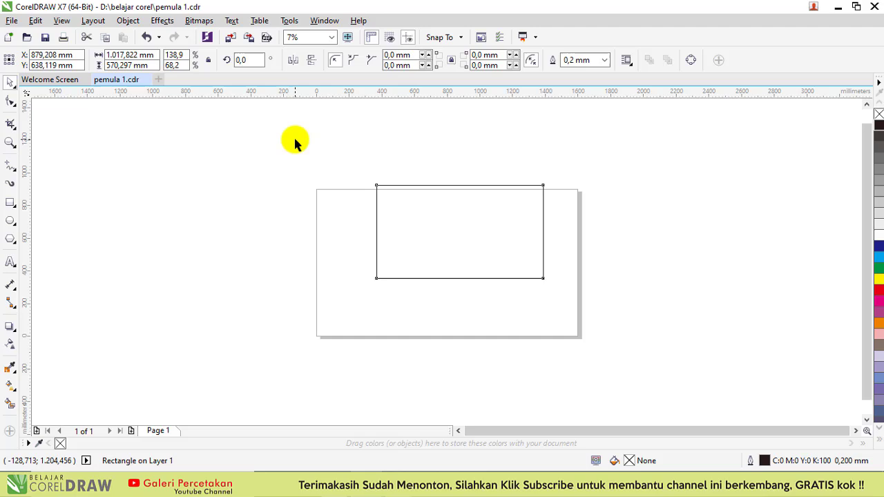
pyautogui.click(426, 222)
pyautogui.click(370, 148)
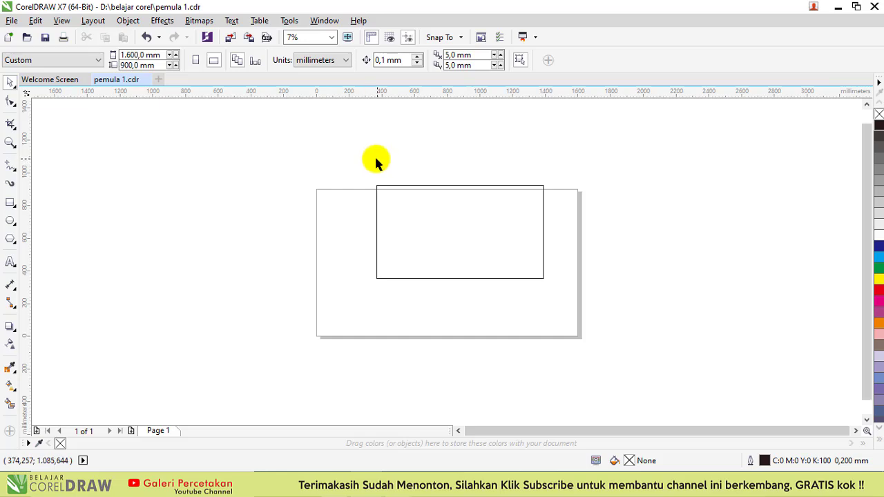
# Step: Set the rectangle's size to 100 mm wide and 50 mm high
pyautogui.click(386, 196)
pyautogui.click(152, 57)
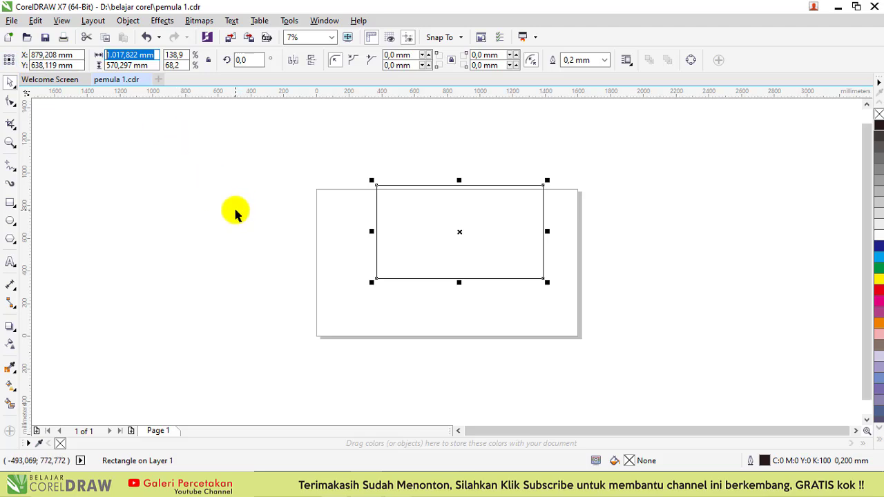
pyautogui.write('100')
pyautogui.press('Tab')
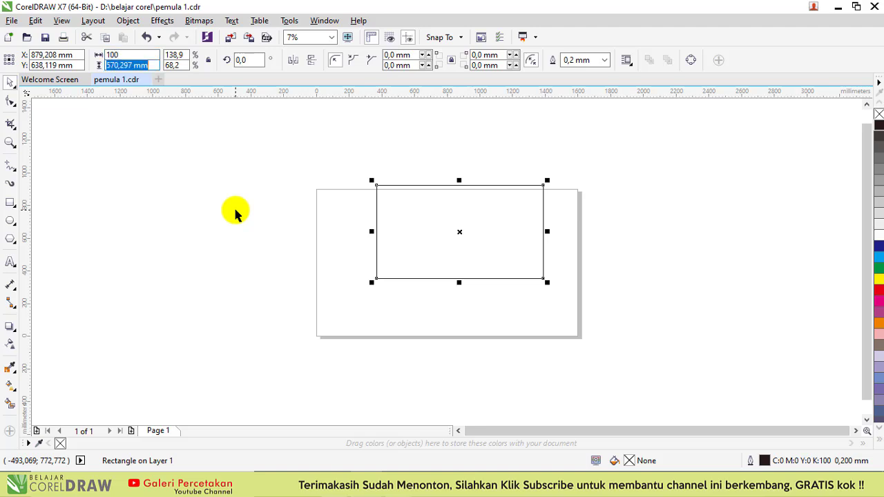
pyautogui.write('50')
pyautogui.click(483, 172)
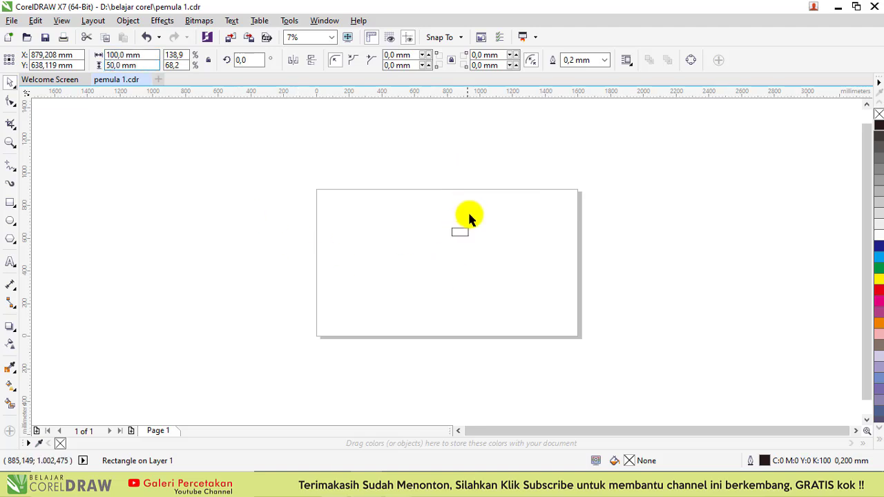
# Step: Center the rectangle on the page and zoom to fit it in the view
pyautogui.click(460, 228)
pyautogui.scroll(2, 462, 232)
pyautogui.click(481, 200)
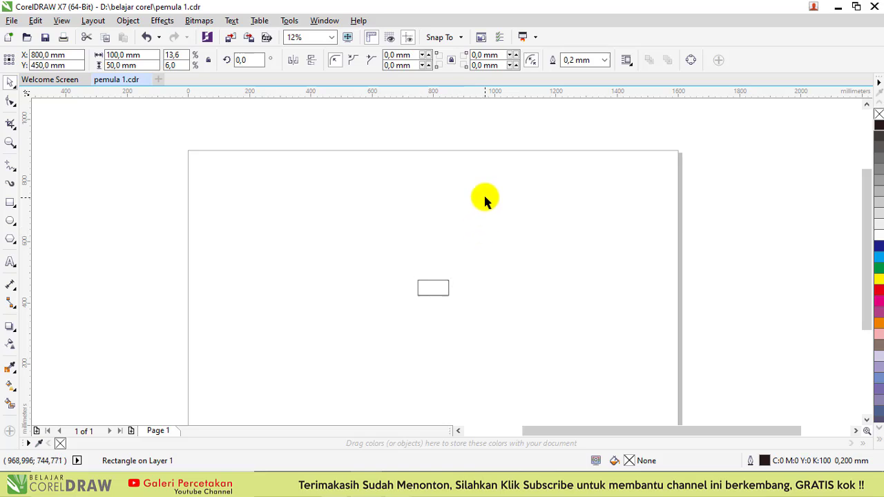
pyautogui.press('F4')
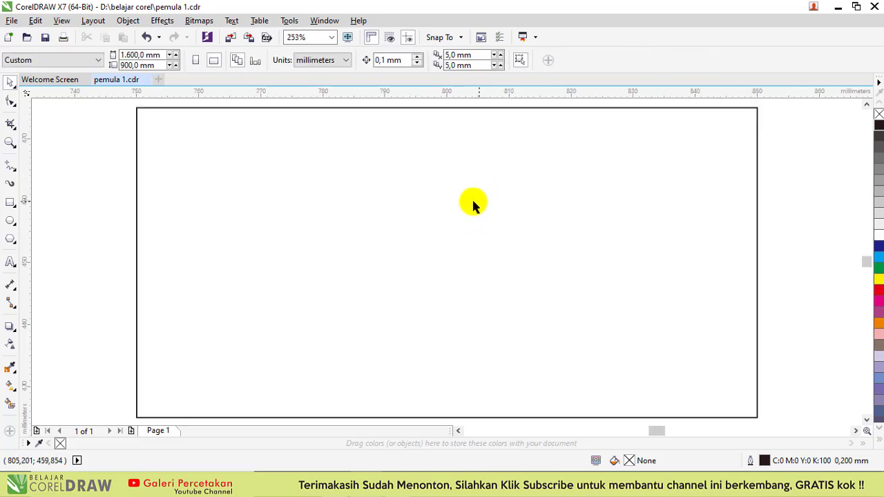
pyautogui.click(411, 198)
pyautogui.click(116, 135)
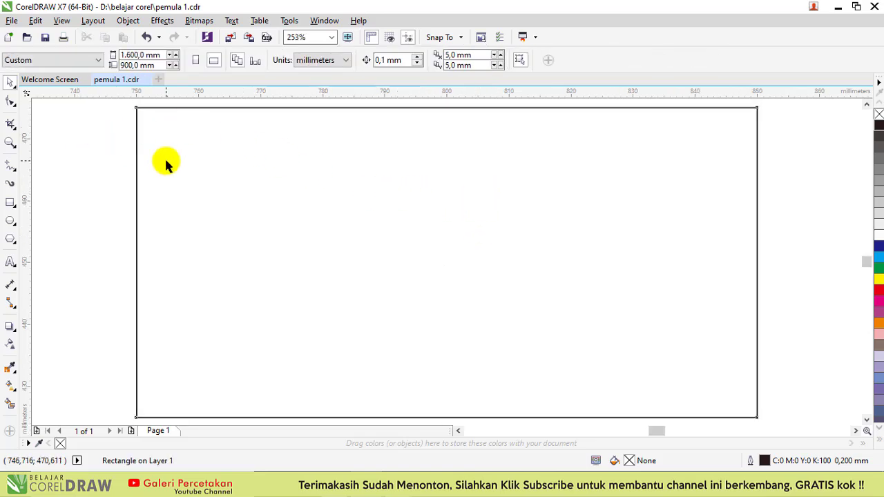
pyautogui.click(166, 156)
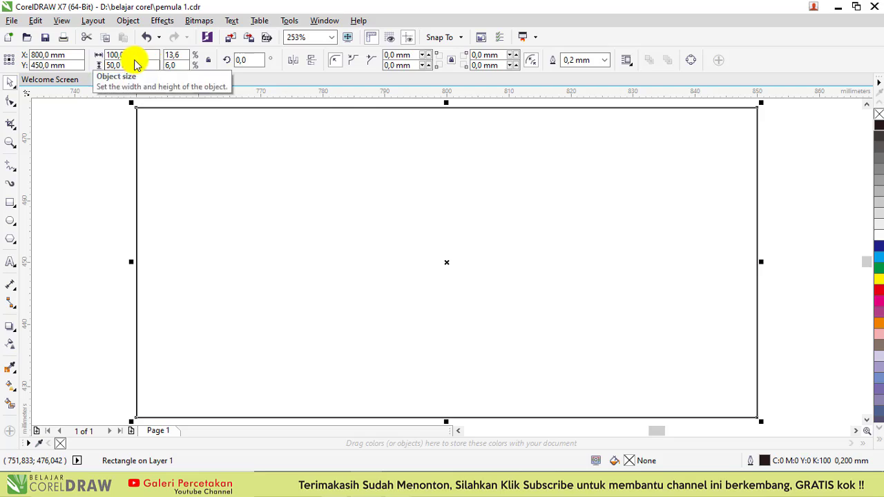
pyautogui.click(95, 143)
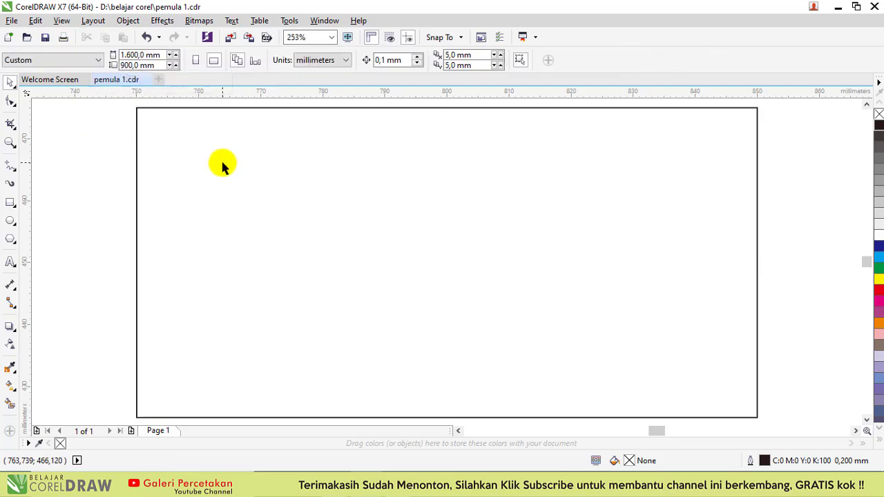
pyautogui.click(222, 163)
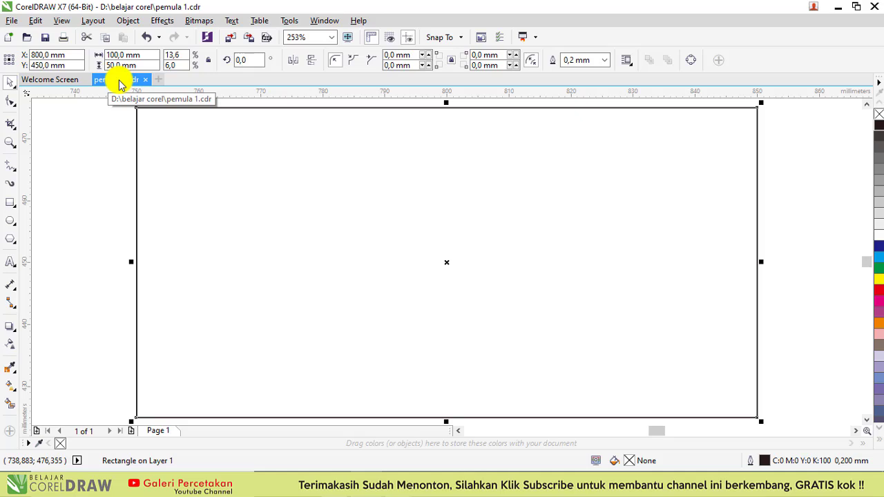
pyautogui.click(782, 152)
pyautogui.click(241, 159)
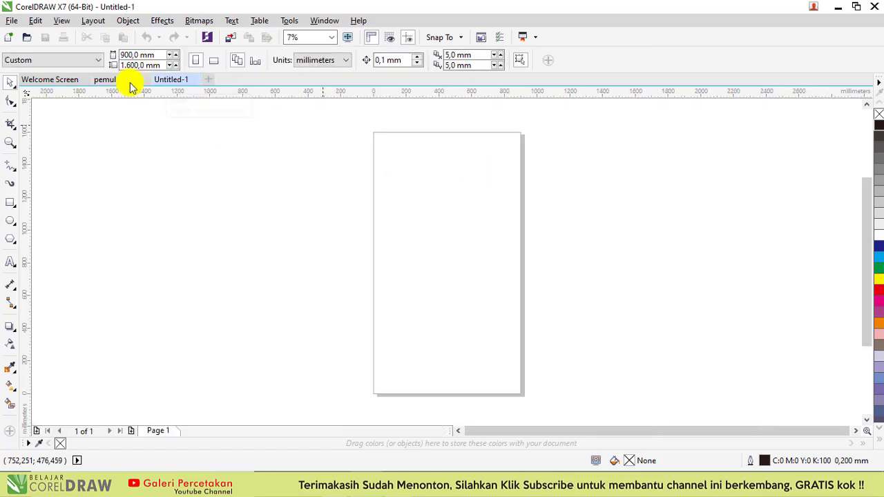
# Step: Switch back and forth between the pemula 1.cdr and Untitled-1 documents to compare them, ending on Untitled-1
pyautogui.click(128, 85)
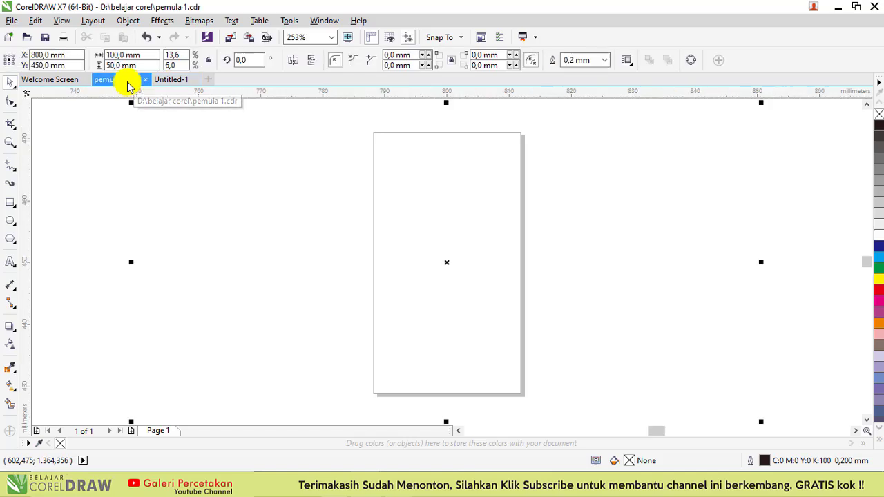
pyautogui.click(174, 81)
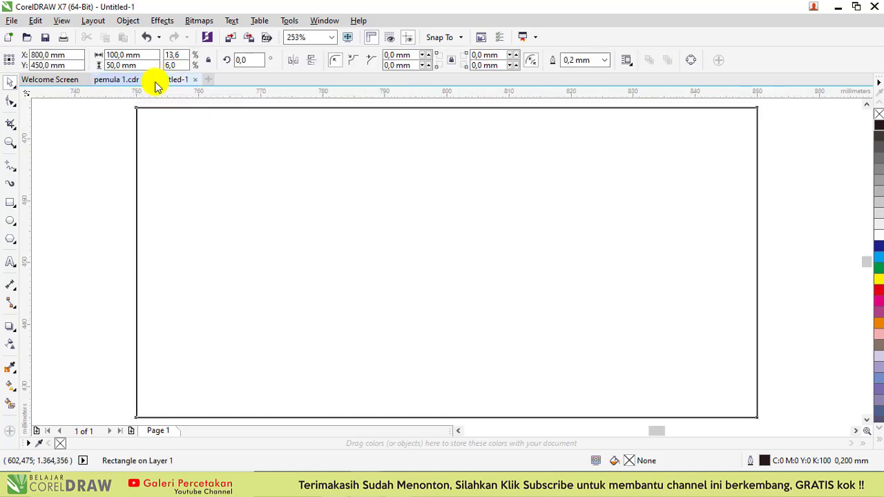
pyautogui.click(119, 81)
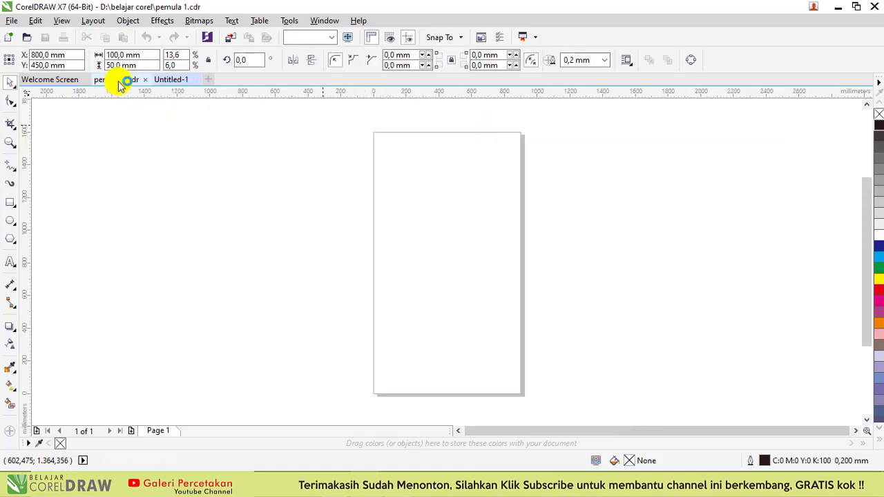
pyautogui.click(166, 83)
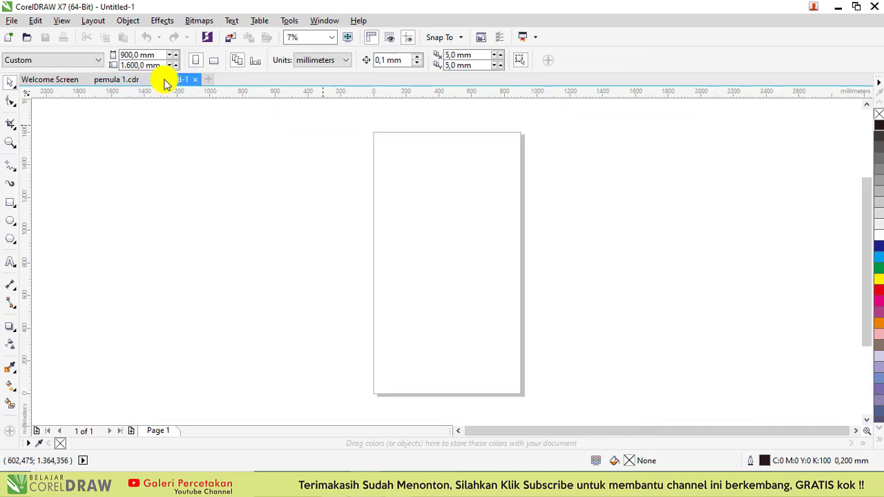
pyautogui.click(118, 80)
pyautogui.click(173, 81)
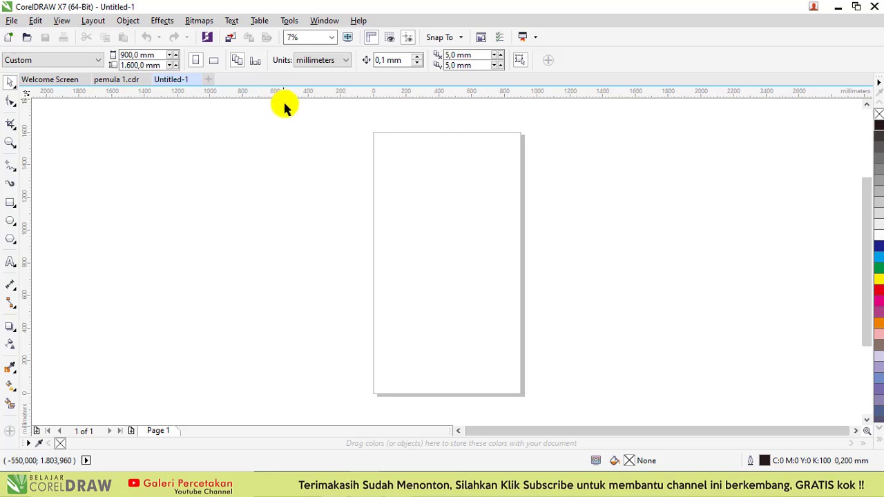
# Step: Draw a rectangle about 154 mm wide and 91 mm high near the page's upper-left corner
pyautogui.click(10, 202)
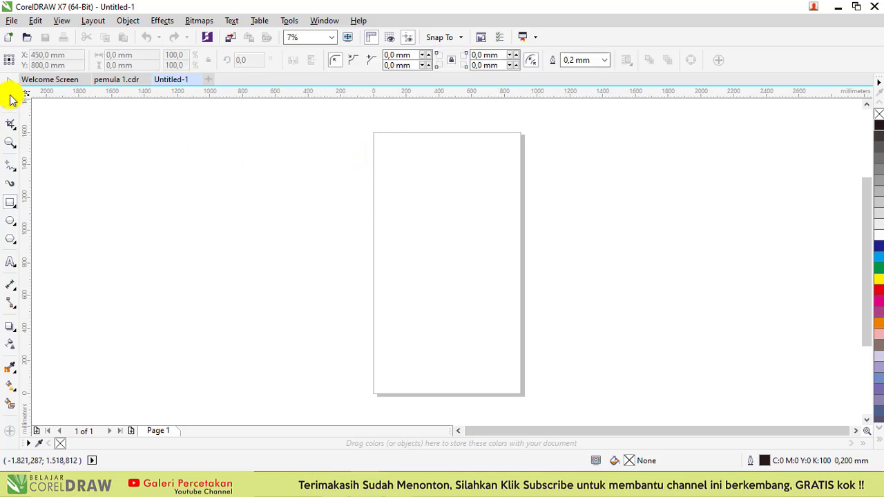
pyautogui.moveTo(383, 144); pyautogui.dragTo(413, 163)
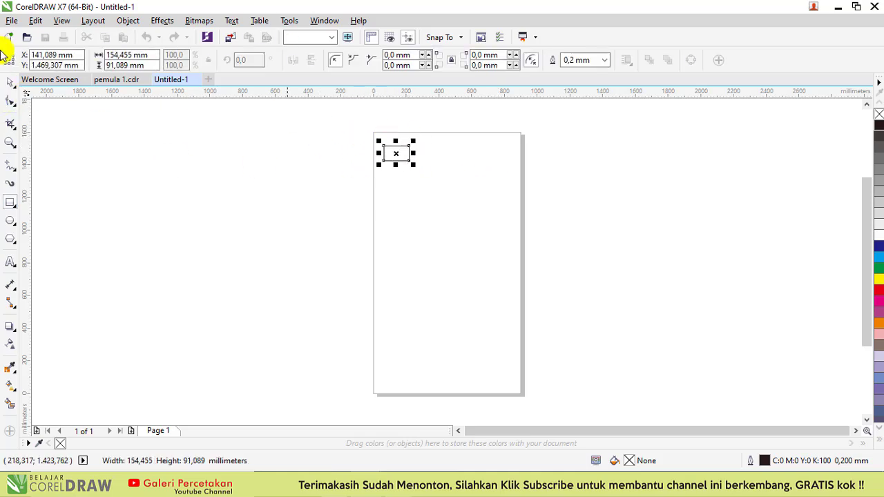
pyautogui.scroll(3, 430, 151)
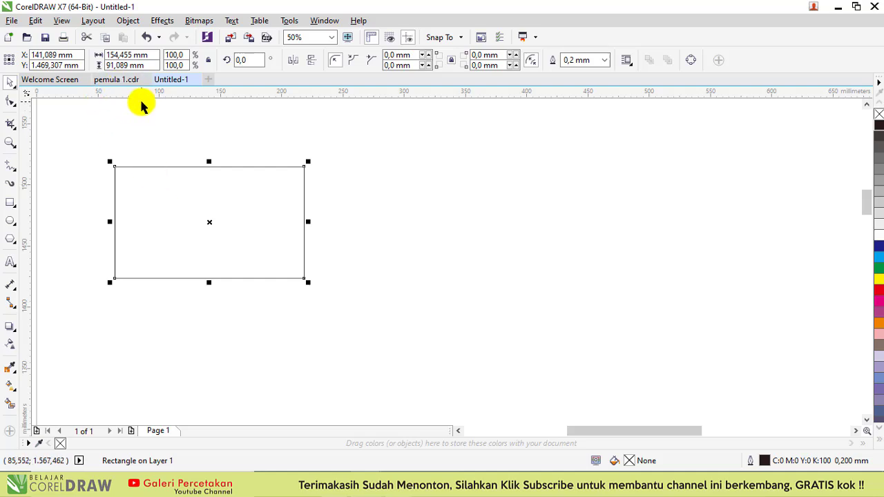
# Step: Place a horizontal guideline along the rectangle's upper edge and a vertical guideline along its left edge
pyautogui.moveTo(142, 103); pyautogui.dragTo(155, 159)
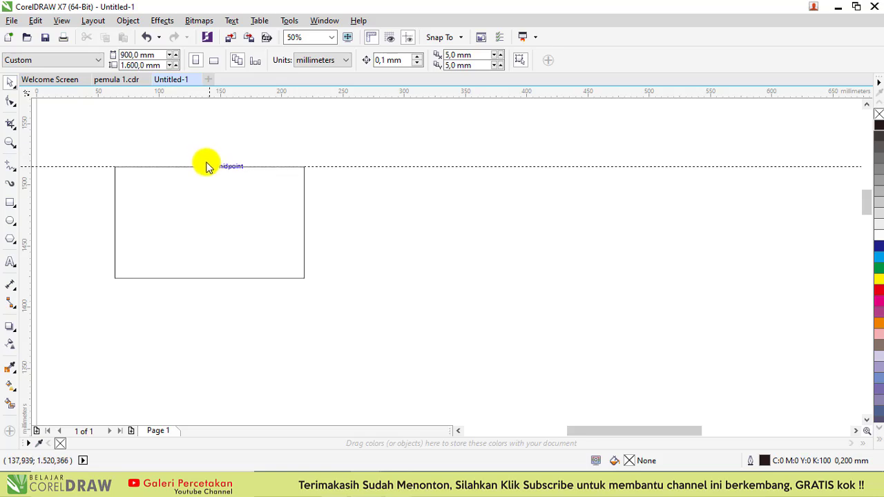
pyautogui.moveTo(210, 167); pyautogui.dragTo(210, 171)
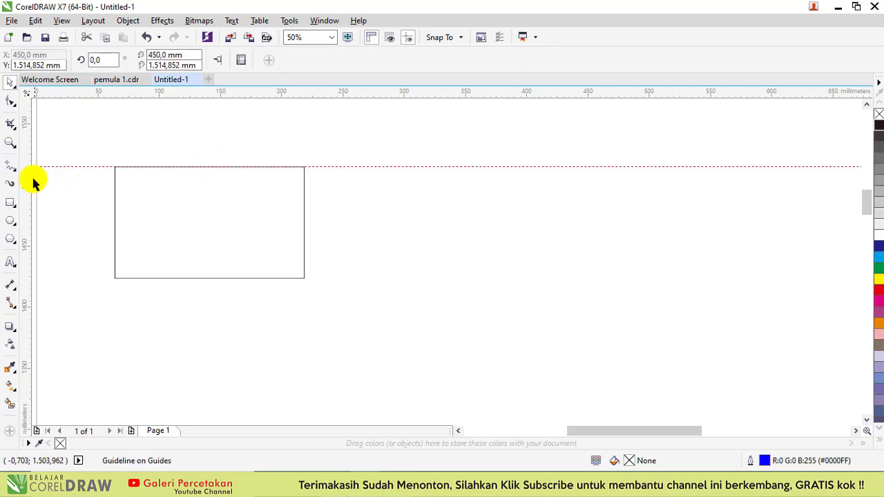
pyautogui.moveTo(30, 176); pyautogui.dragTo(115, 187)
# Step: Duplicate the rectangle to its right at about X 383 mm, aligning the copy's upper edge with the horizontal guideline
pyautogui.moveTo(179, 197); pyautogui.dragTo(511, 210)
pyautogui.scroll(-4, 497, 203)
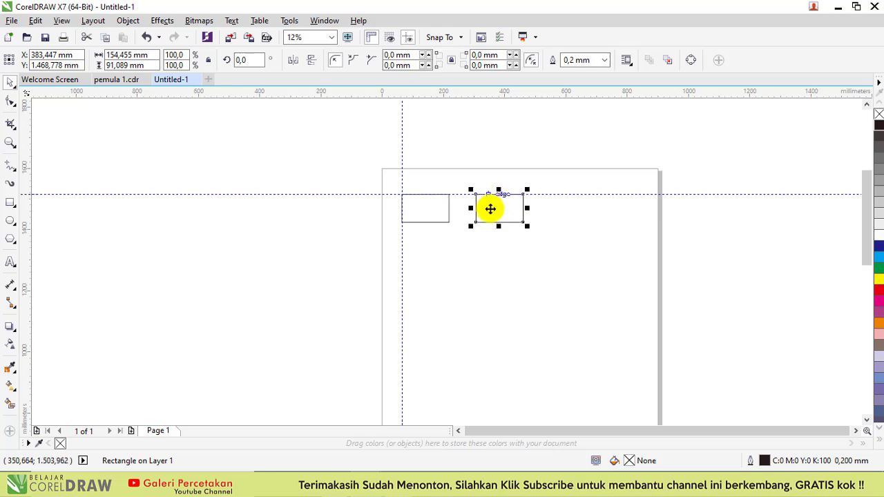
pyautogui.scroll(2, 489, 207)
pyautogui.click(497, 158)
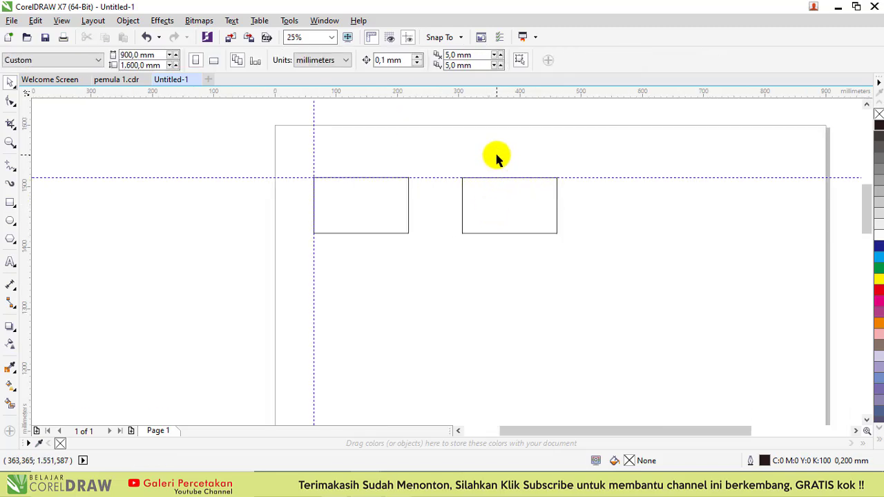
# Step: Delete both rectangles from the page, keeping the guidelines
pyautogui.click(508, 225)
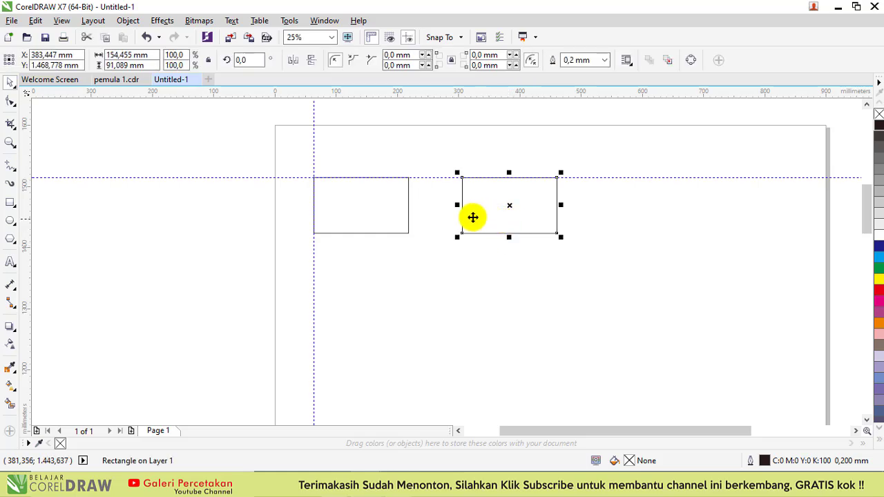
pyautogui.press('Delete')
pyautogui.click(384, 213)
pyautogui.press('Delete')
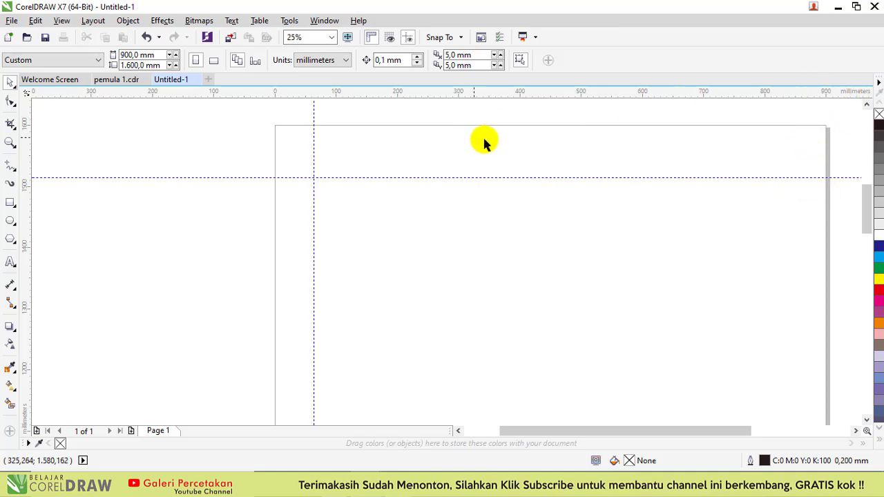
# Step: Show the default color palette in 3 rows
pyautogui.rightClick(879, 88)
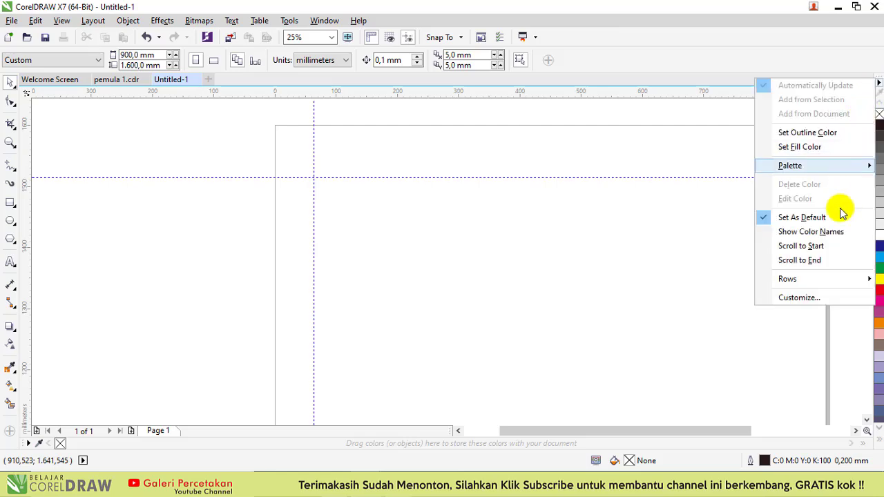
pyautogui.moveTo(834, 283)
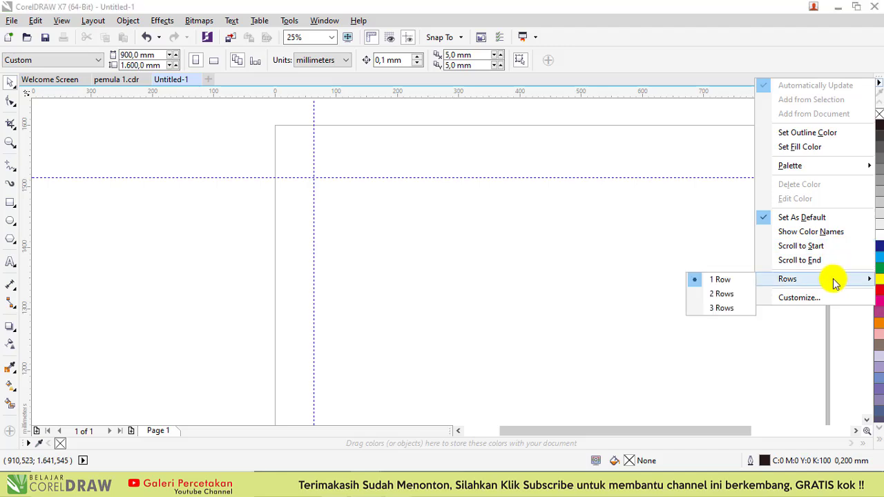
pyautogui.click(741, 306)
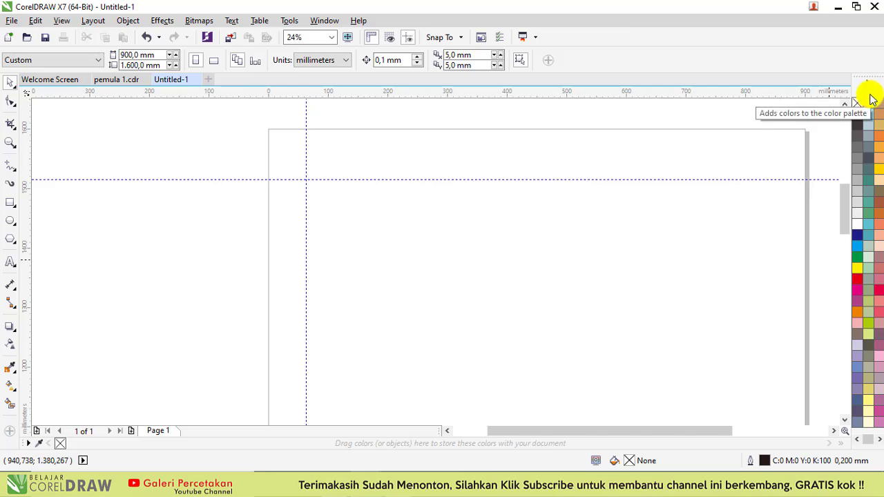
# Step: Customize the color palette to allow a maximum of 5 palette rows when docked
pyautogui.click(868, 83)
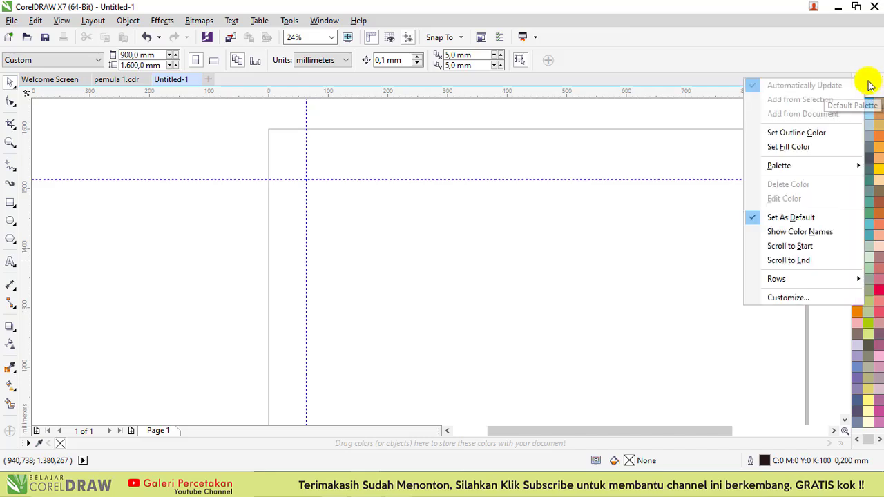
pyautogui.click(792, 298)
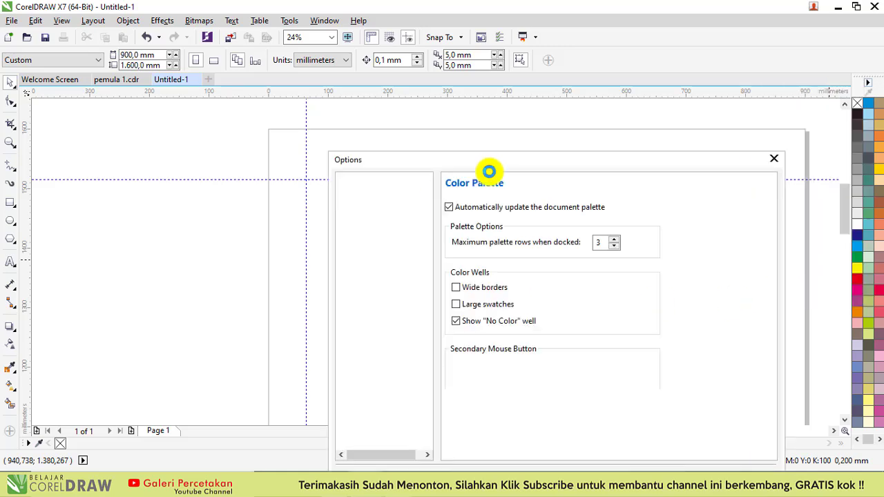
pyautogui.write('5')
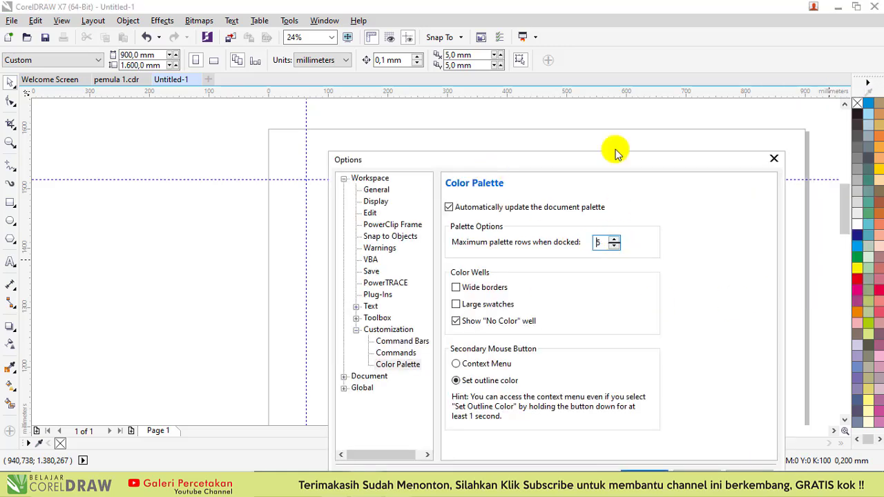
pyautogui.click(598, 391)
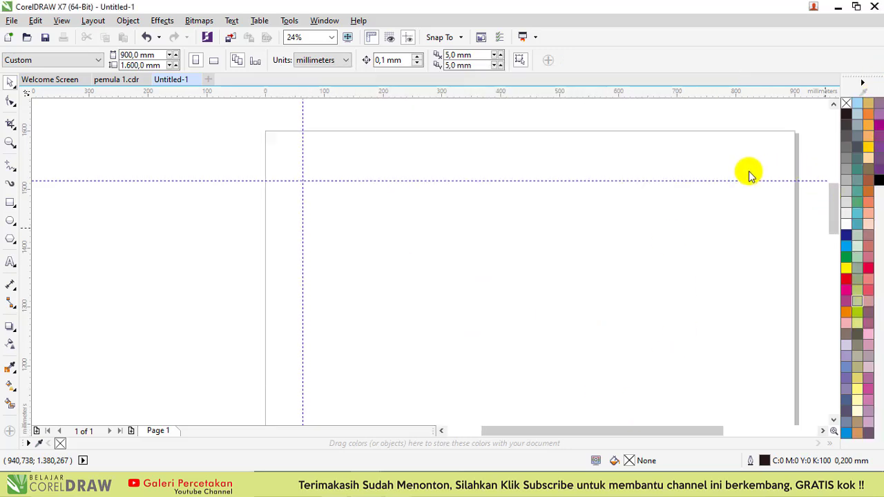
# Step: Delete the horizontal and vertical guidelines
pyautogui.scroll(-3, 354, 173)
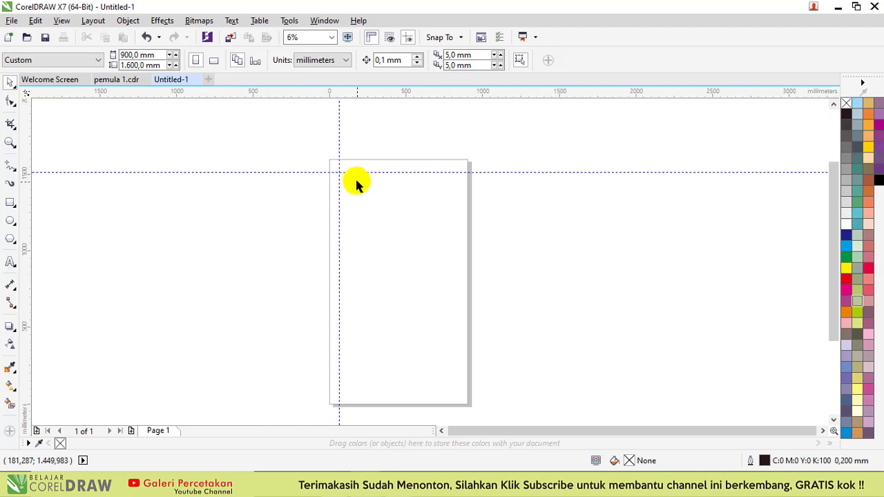
pyautogui.click(357, 171)
pyautogui.press('Delete')
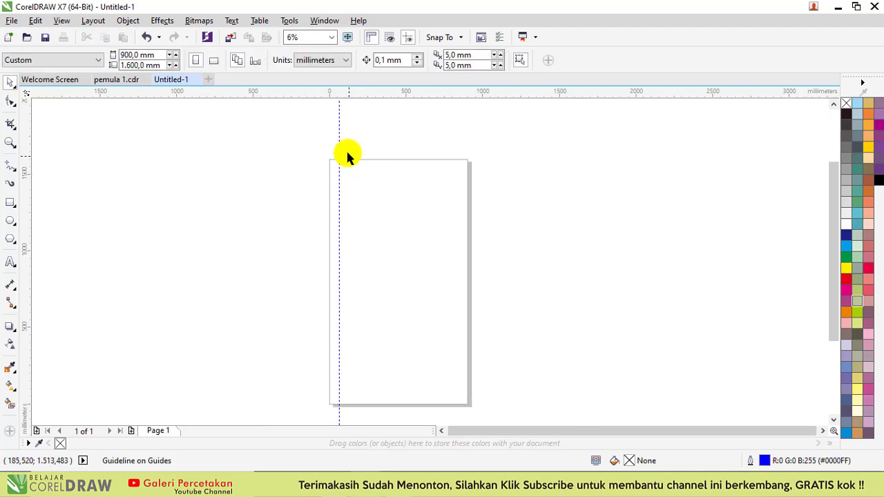
pyautogui.click(339, 142)
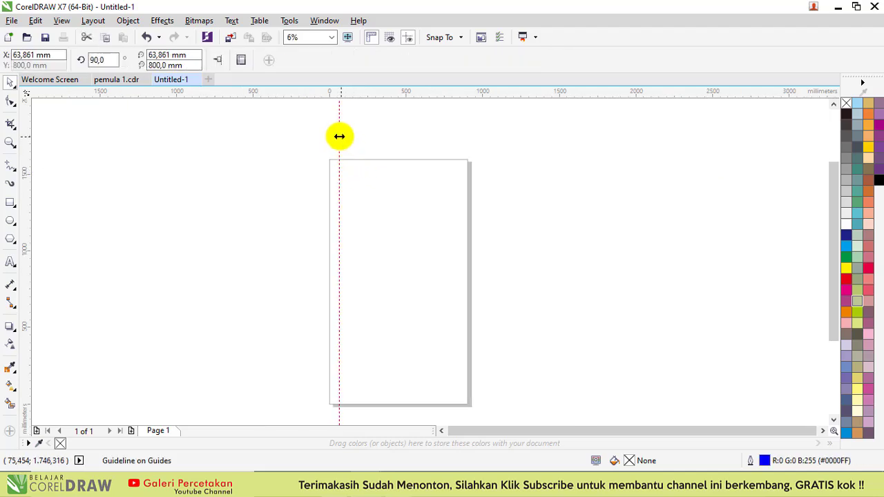
pyautogui.click(339, 134)
pyautogui.press('Delete')
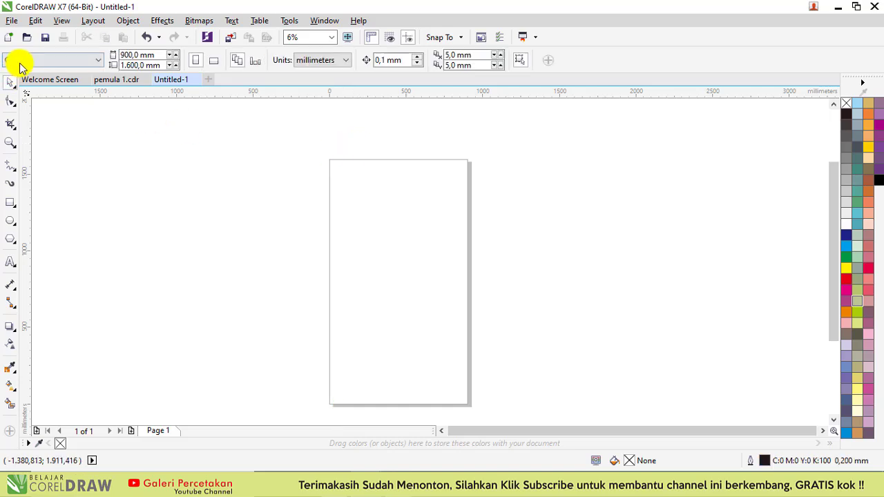
# Step: Change the page size to the A4 preset
pyautogui.click(17, 62)
pyautogui.click(28, 86)
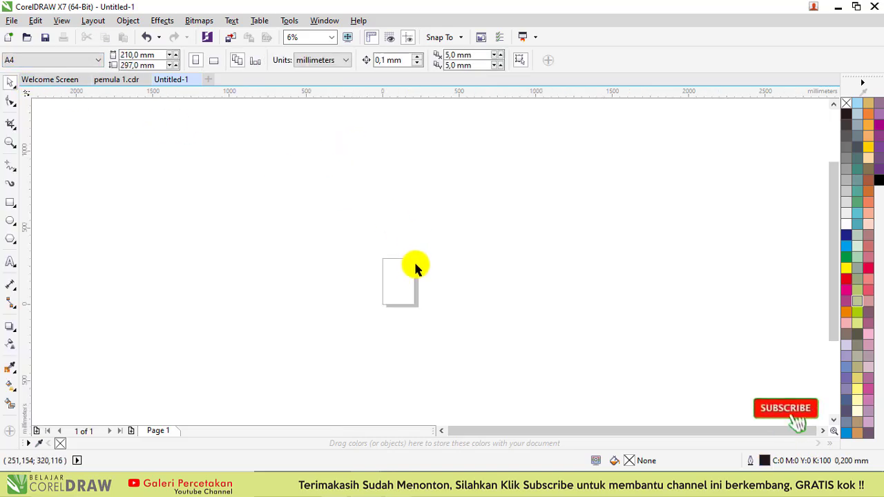
pyautogui.scroll(5, 413, 269)
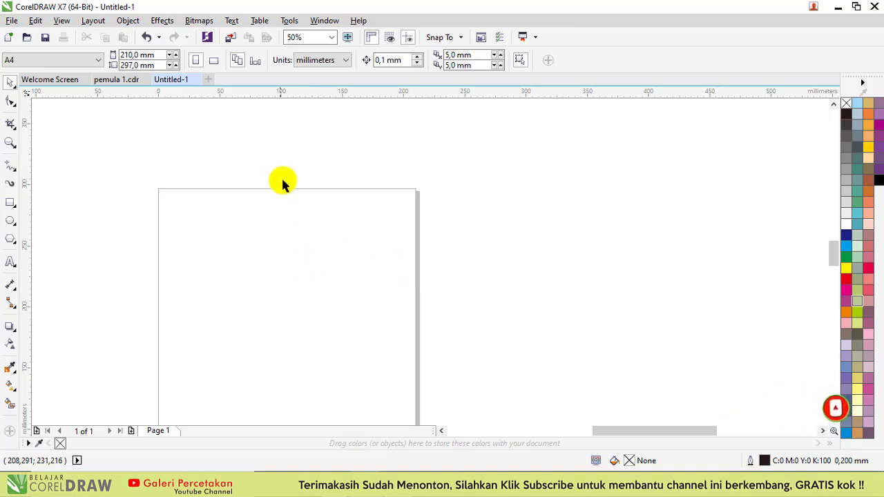
# Step: Draw a rectangle about 218 mm wide and 216 mm high, and place it just beside the page's right edge
pyautogui.scroll(-4, 283, 181)
pyautogui.click(9, 199)
pyautogui.moveTo(367, 171); pyautogui.dragTo(435, 239)
pyautogui.moveTo(398, 201); pyautogui.dragTo(367, 199)
pyautogui.scroll(2, 367, 199)
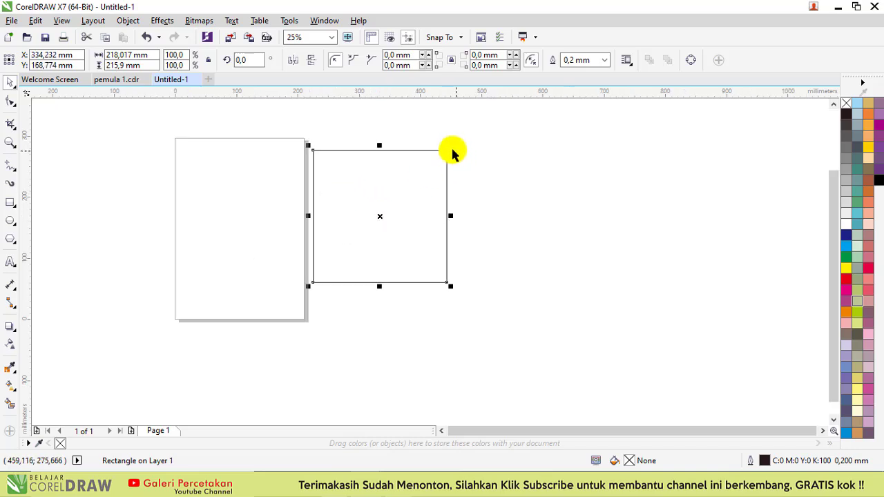
# Step: Scale the rectangle down to about 135 by 133 mm and move it onto the upper-left part of the page
pyautogui.moveTo(447, 150); pyautogui.dragTo(448, 197)
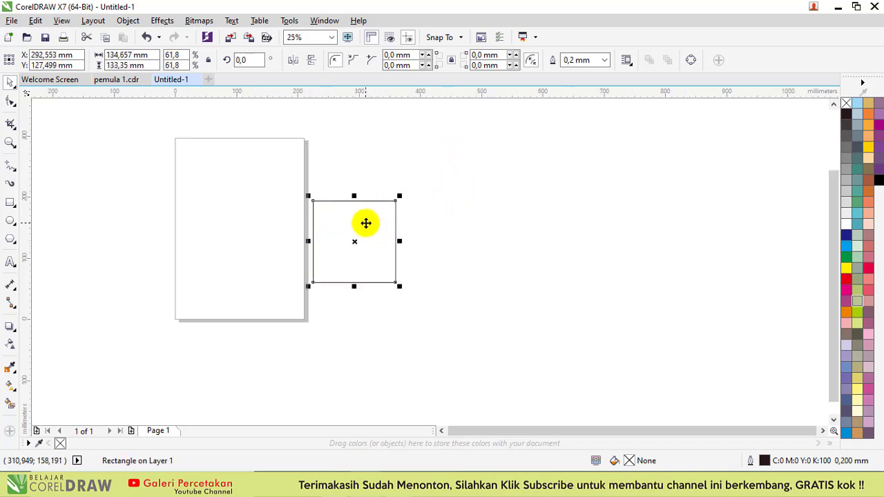
pyautogui.moveTo(365, 223); pyautogui.dragTo(235, 170)
pyautogui.click(454, 178)
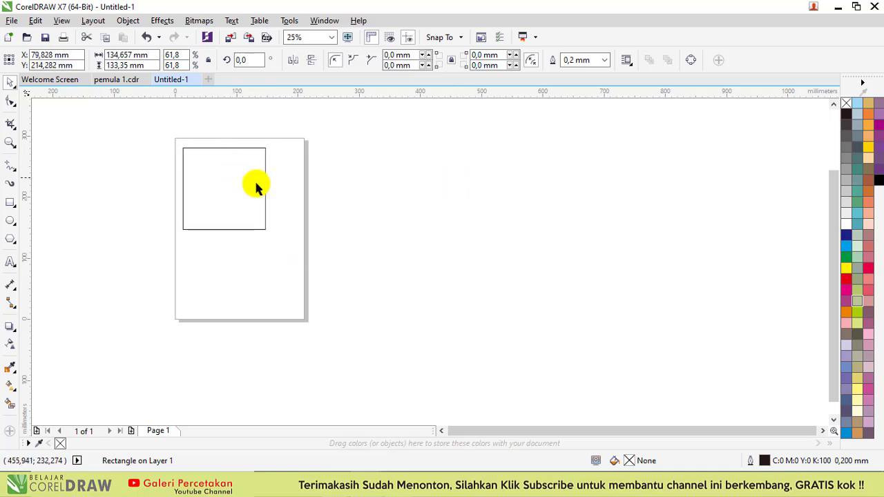
# Step: Set the page dimensions to 300 mm wide and 100 mm high
pyautogui.click(219, 186)
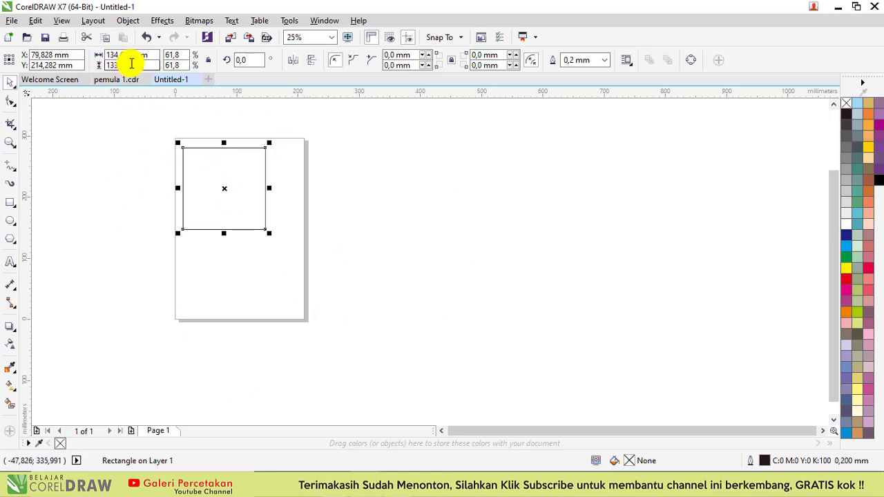
pyautogui.click(154, 108)
pyautogui.click(156, 55)
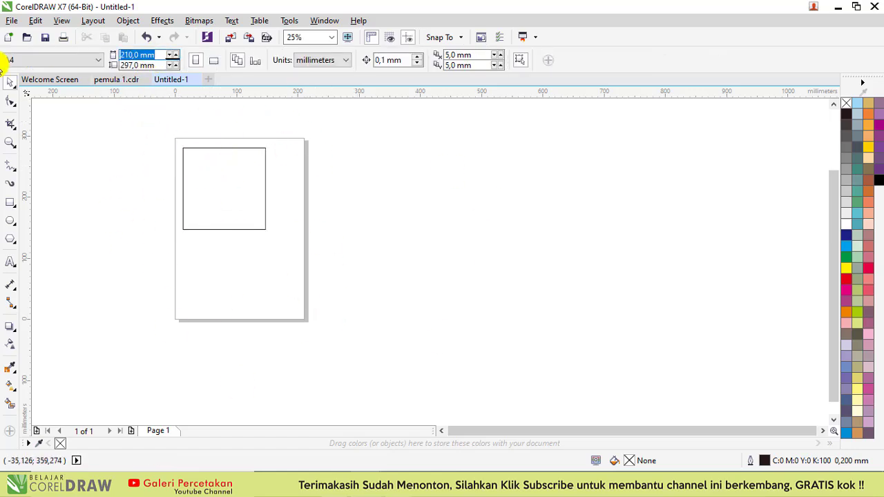
pyautogui.write('6')
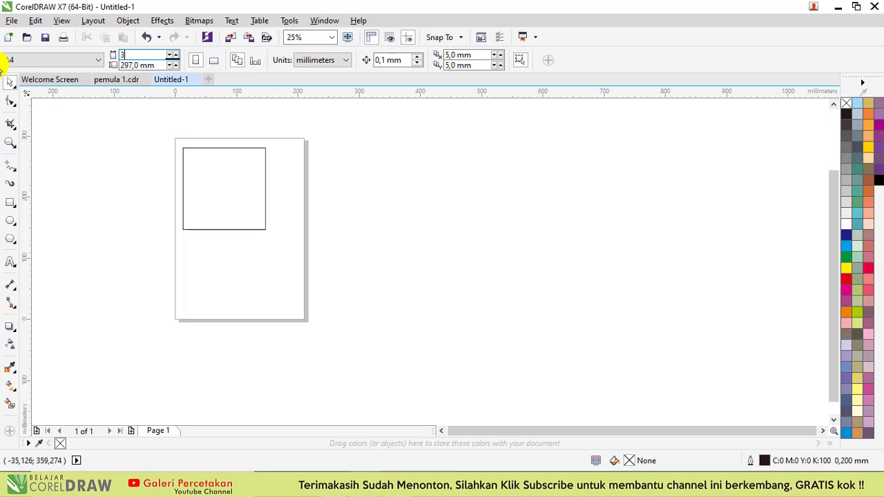
pyautogui.write('00')
pyautogui.press('Tab')
pyautogui.write('1')
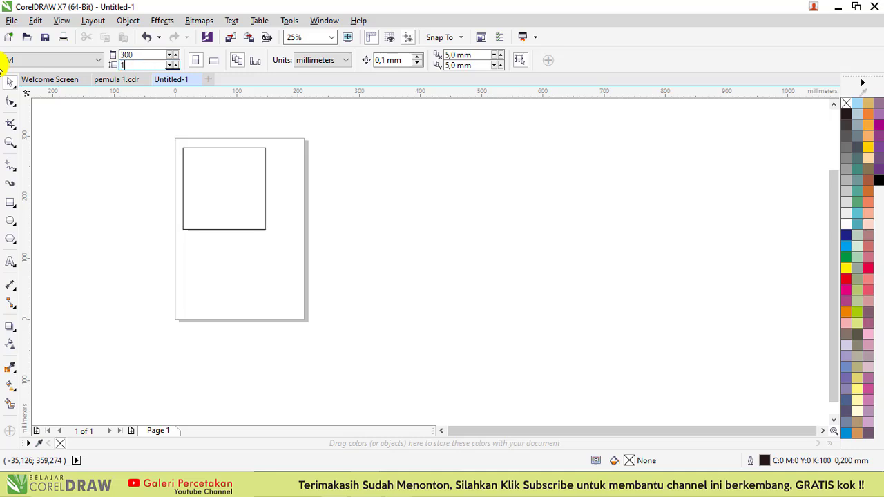
pyautogui.write('00')
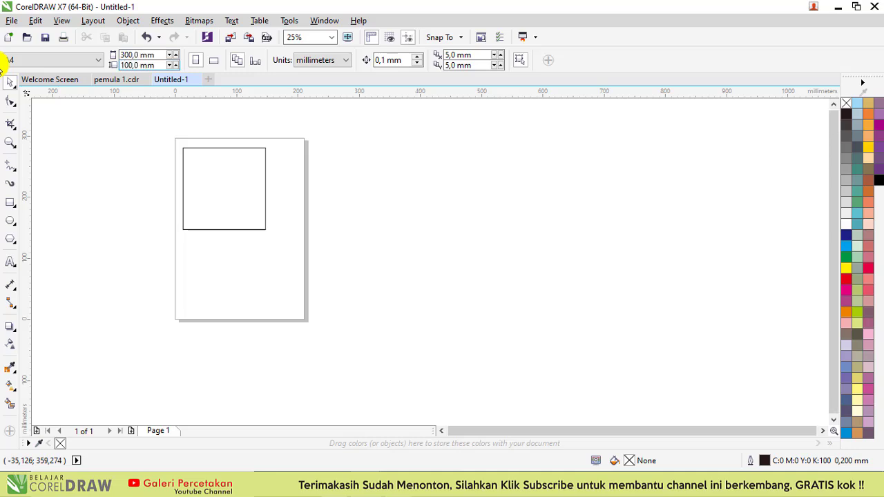
# Step: Apply the entered page dimensions and delete the rectangle overlapping the page's upper edge
pyautogui.press('Return')
pyautogui.click(260, 163)
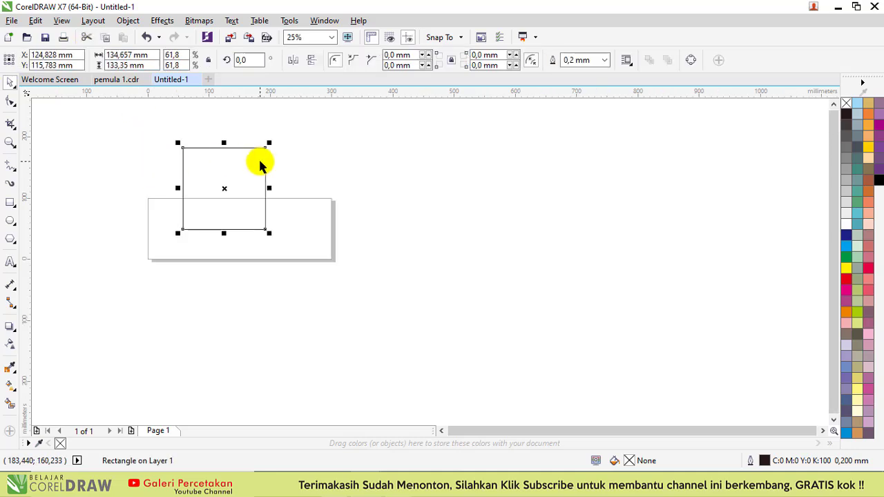
pyautogui.press('Delete')
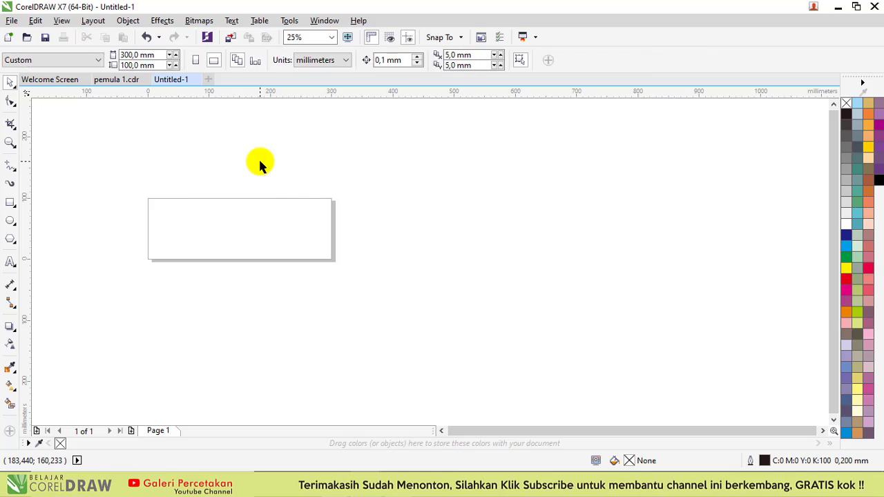
# Step: Add a 300 by 100 mm rectangle that exactly covers the page, and compare its size with the page dimensions
pyautogui.doubleClick(8, 207)
pyautogui.click(9, 82)
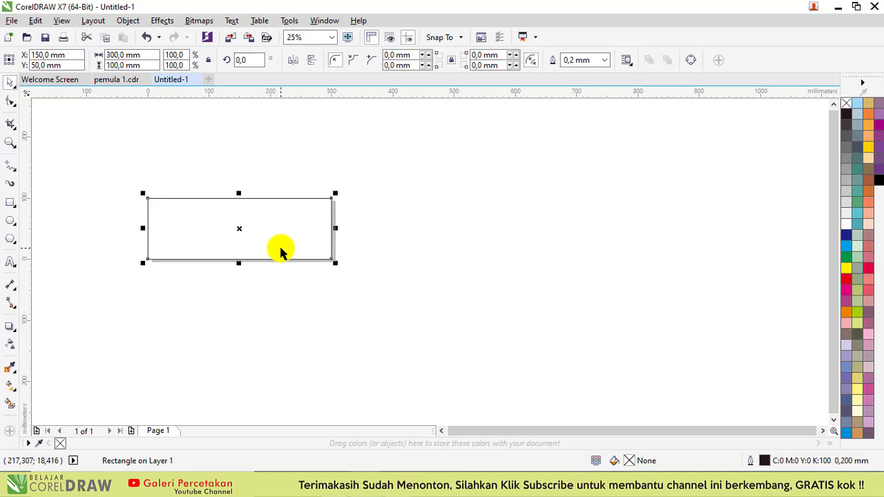
pyautogui.hotkey('shift', 'F2')
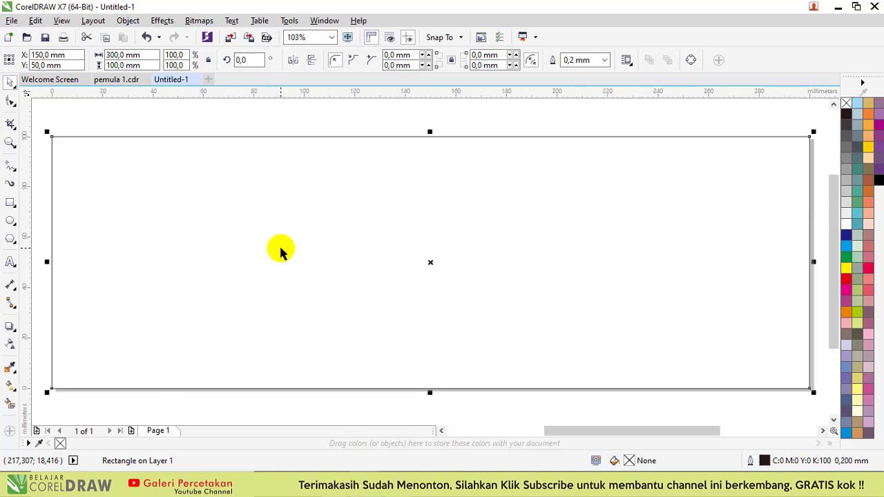
pyautogui.click(526, 115)
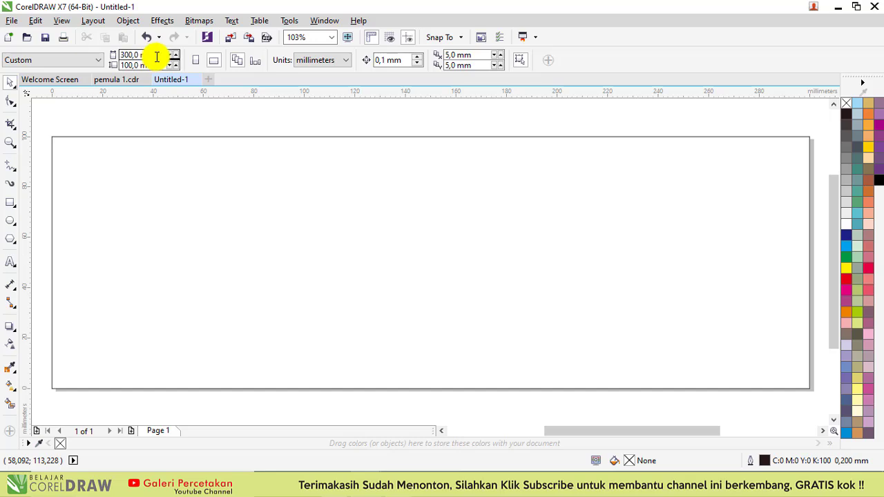
pyautogui.doubleClick(131, 56)
pyautogui.click(165, 111)
pyautogui.click(193, 183)
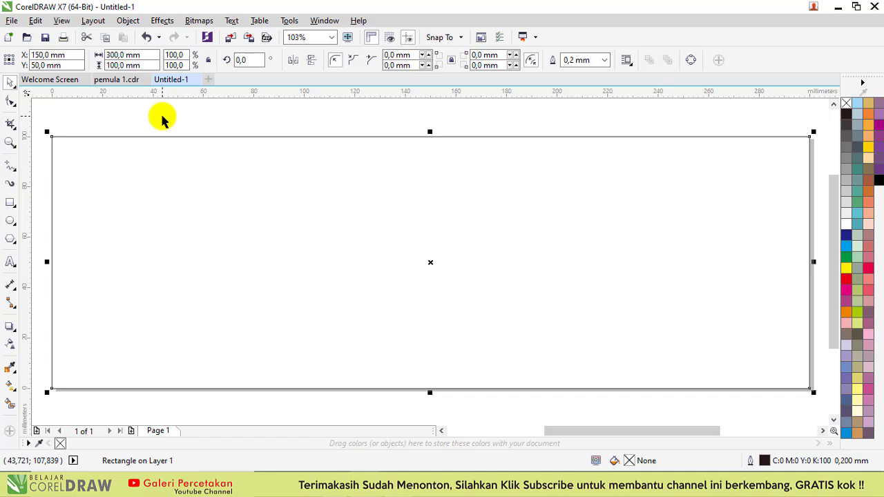
pyautogui.click(163, 117)
# Step: Delete the rectangle that covers the page
pyautogui.scroll(-1, 331, 216)
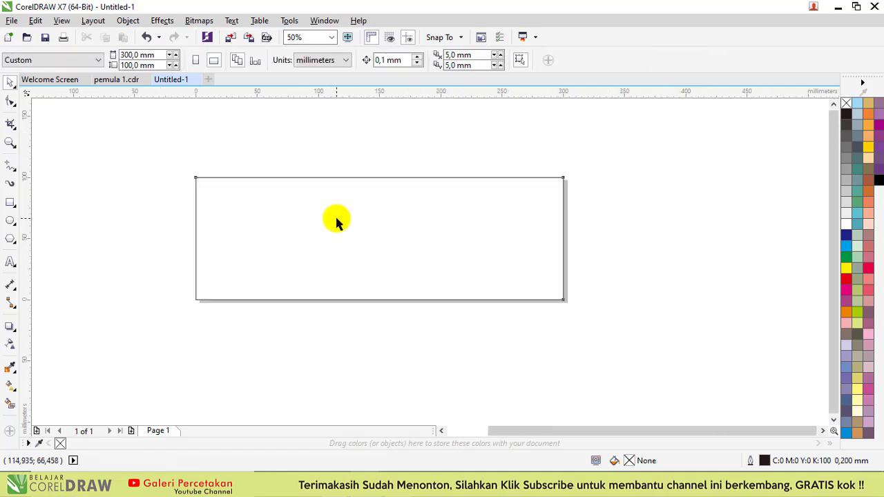
pyautogui.click(336, 219)
pyautogui.moveTo(340, 221); pyautogui.dragTo(347, 239)
pyautogui.press('Delete')
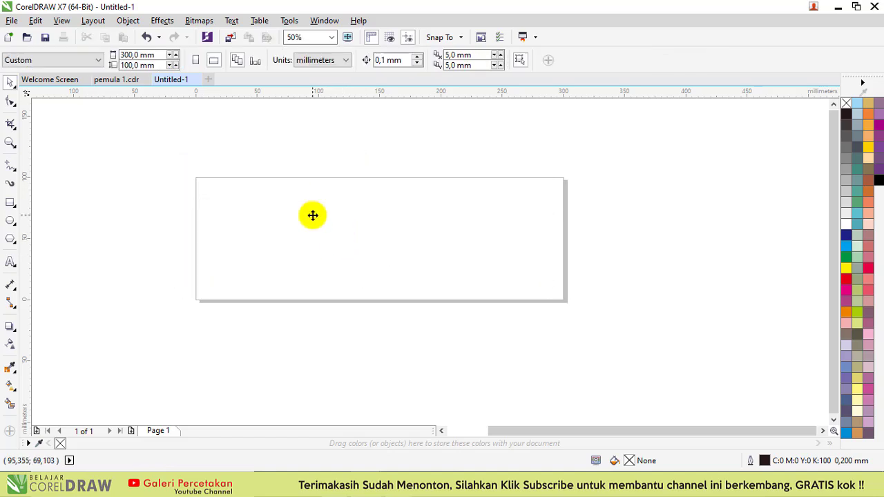
# Step: Change the page size to the A4 preset
pyautogui.click(66, 61)
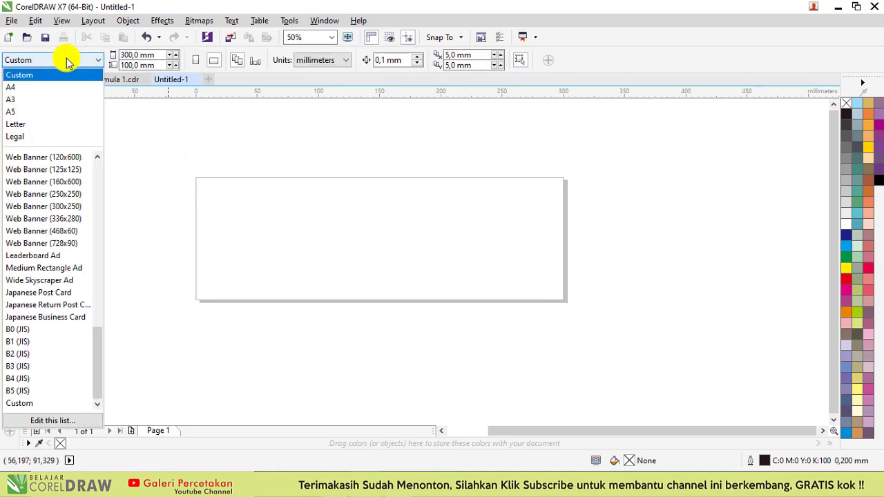
pyautogui.click(29, 87)
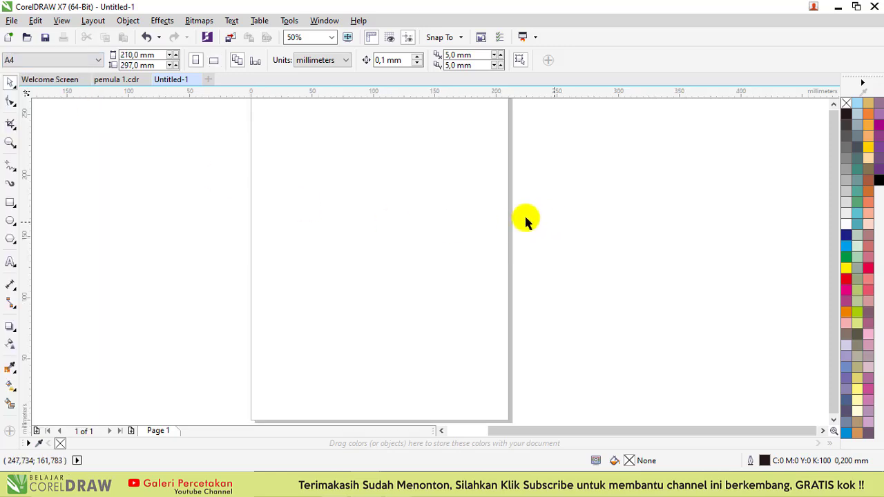
pyautogui.scroll(-2, 257, 185)
pyautogui.scroll(1, 256, 151)
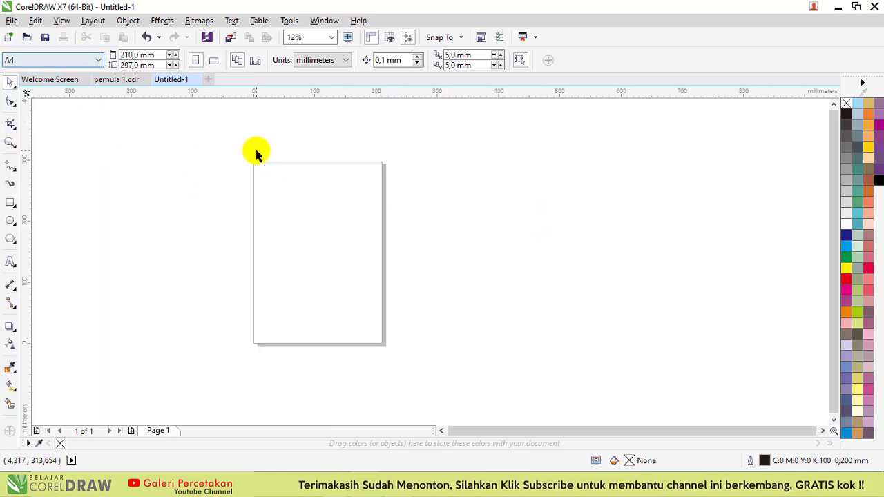
# Step: Draw a rectangle about 158 mm wide and 225 mm high beside the page, and move it onto the page
pyautogui.click(11, 201)
pyautogui.moveTo(446, 185); pyautogui.dragTo(542, 323)
pyautogui.click(7, 78)
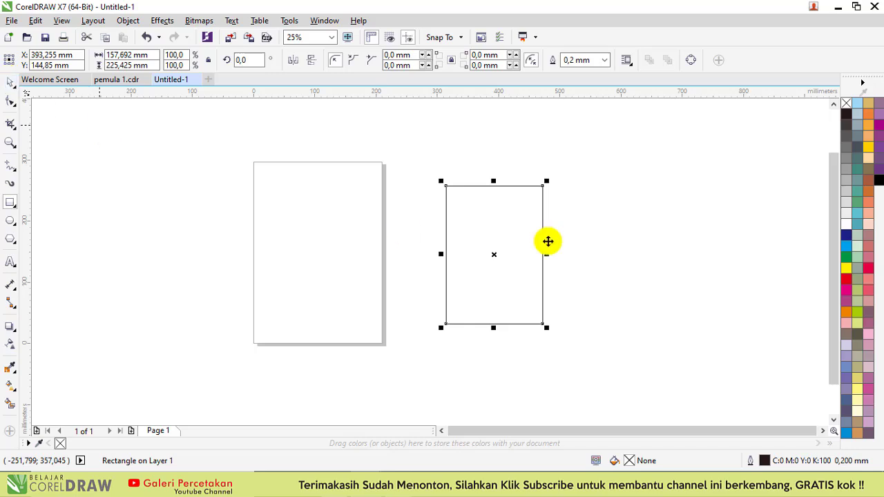
pyautogui.moveTo(495, 233)
pyautogui.mouseDown()
pyautogui.moveTo(309, 216)
pyautogui.moveTo(79, 168)
pyautogui.moveTo(707, 165)
pyautogui.mouseUp()
# Step: Stretch a copy of the rectangle to about 2060 by 847 mm over the page, and fill it with yellow
pyautogui.click(444, 151)
pyautogui.scroll(-1, 110, 166)
pyautogui.moveTo(387, 166); pyautogui.dragTo(361, 158)
pyautogui.moveTo(365, 199); pyautogui.dragTo(364, 383)
pyautogui.moveTo(847, 268); pyautogui.dragTo(398, 242)
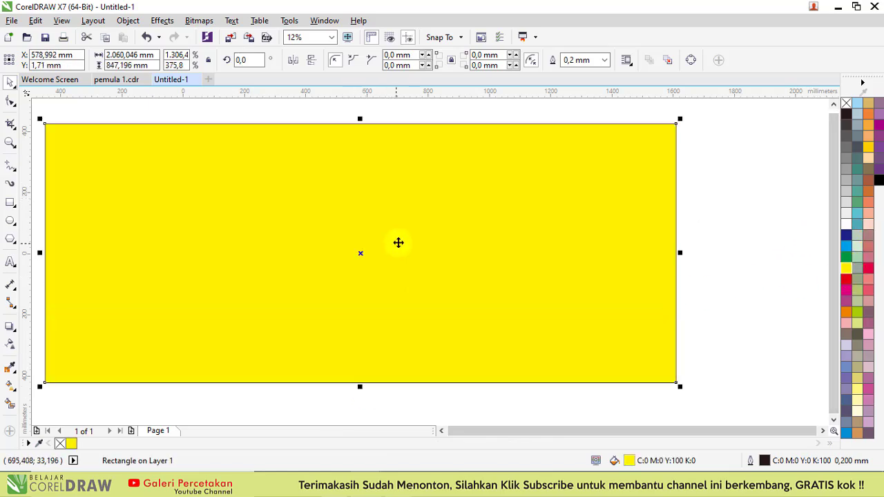
pyautogui.moveTo(501, 274); pyautogui.dragTo(513, 236)
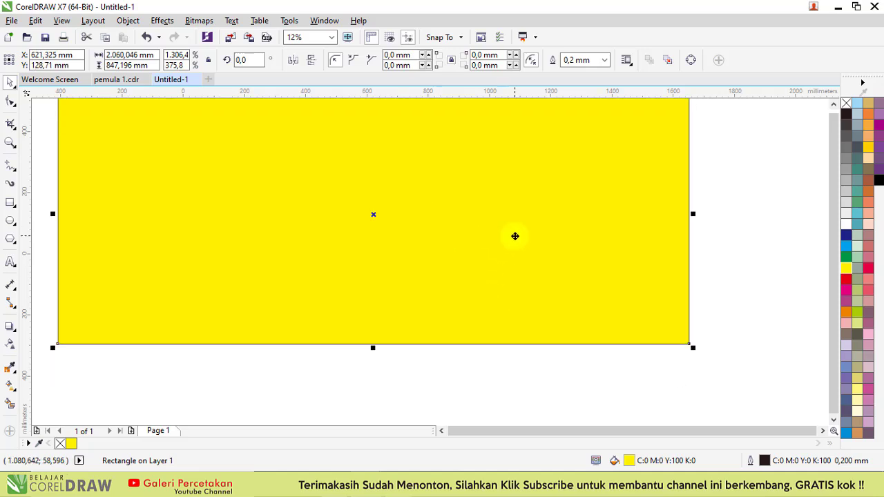
pyautogui.scroll(-1, 514, 236)
pyautogui.click(779, 194)
pyautogui.click(488, 199)
pyautogui.scroll(1, 508, 201)
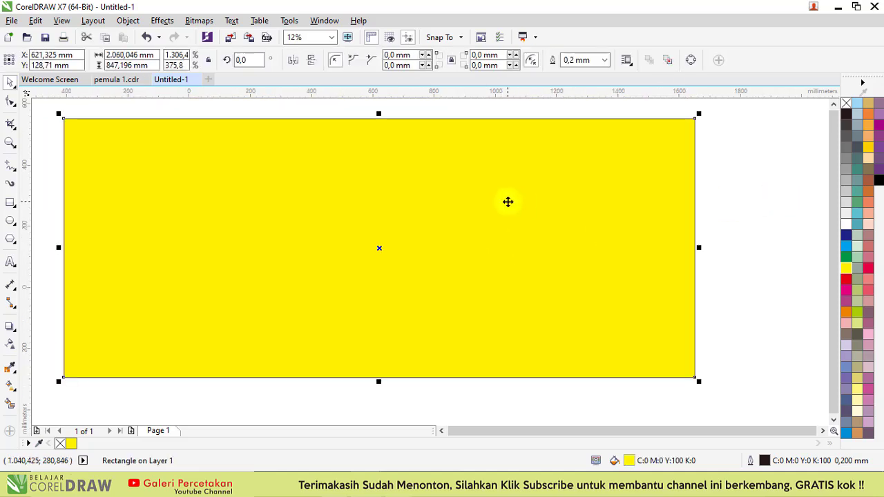
# Step: Delete the large yellow rectangle and the small rectangle on the page
pyautogui.press('Delete')
pyautogui.click(232, 240)
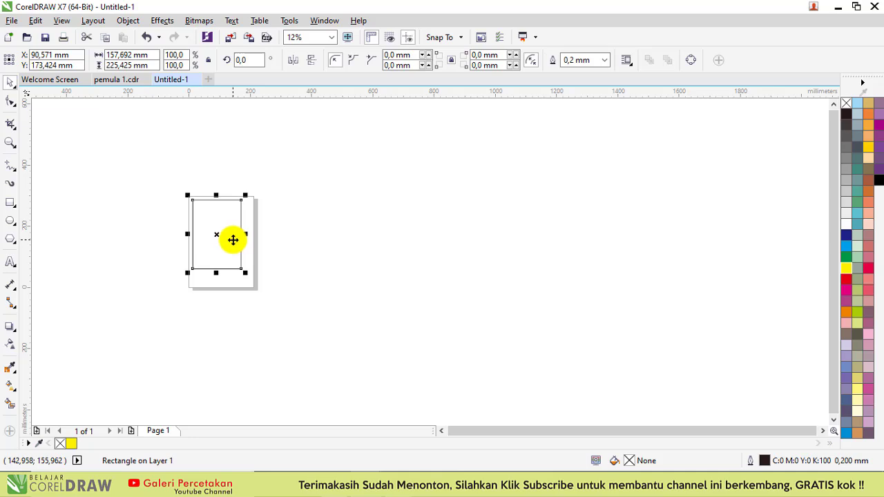
pyautogui.press('Delete')
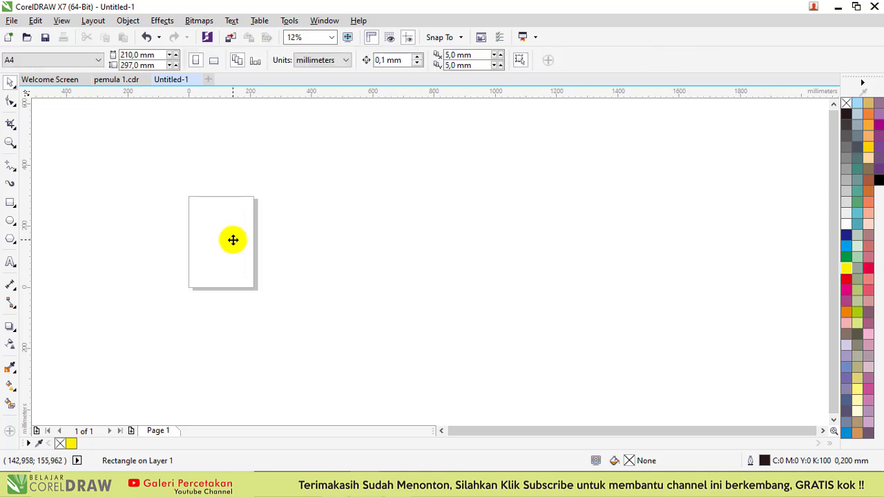
# Step: Draw a trial rectangle about 533 by 493 mm beside the page, move it over the page, and delete it
pyautogui.click(10, 202)
pyautogui.moveTo(450, 187); pyautogui.dragTo(614, 338)
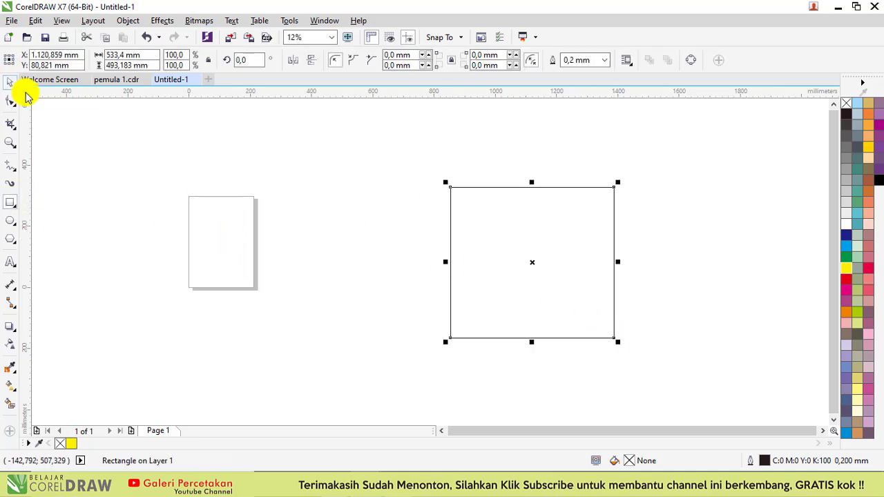
pyautogui.moveTo(549, 246); pyautogui.dragTo(259, 254)
pyautogui.moveTo(361, 361); pyautogui.dragTo(239, 309)
pyautogui.click(435, 219)
pyautogui.press('Delete')
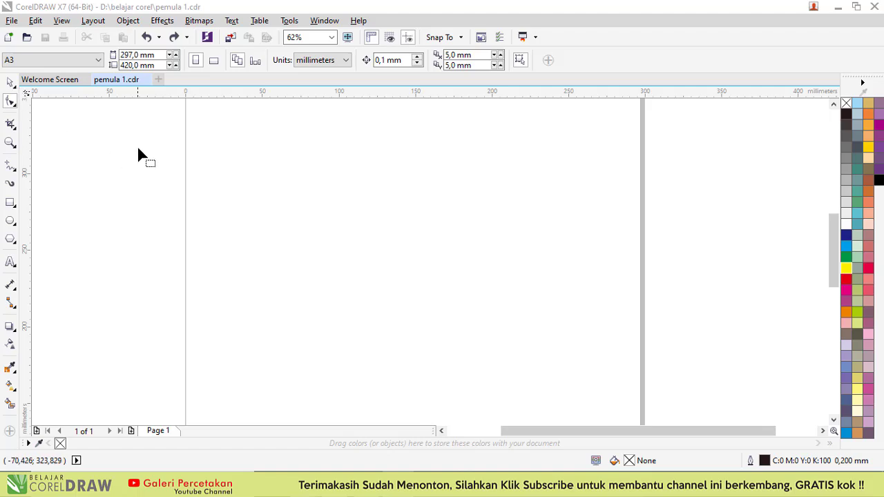
# Step: Make sure the standard Pick tool is chosen, and draw a rectangle about 76 by 96 mm on the A3 page
pyautogui.click(11, 84)
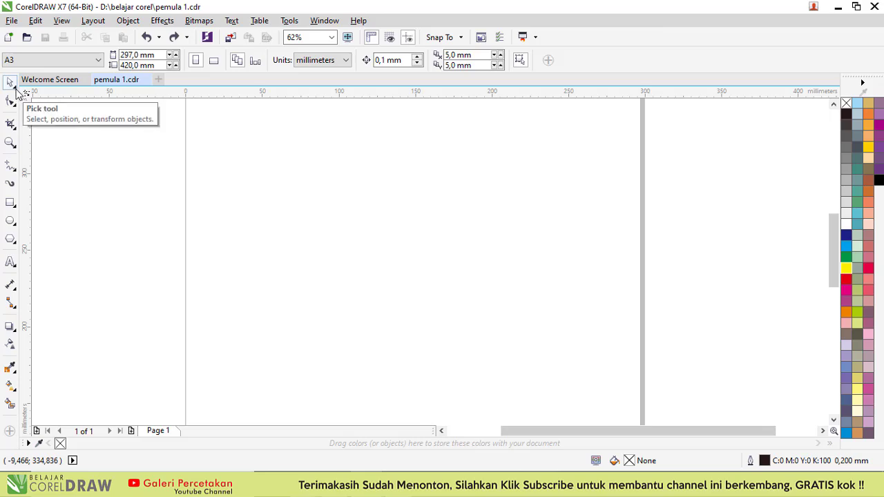
pyautogui.click(15, 92)
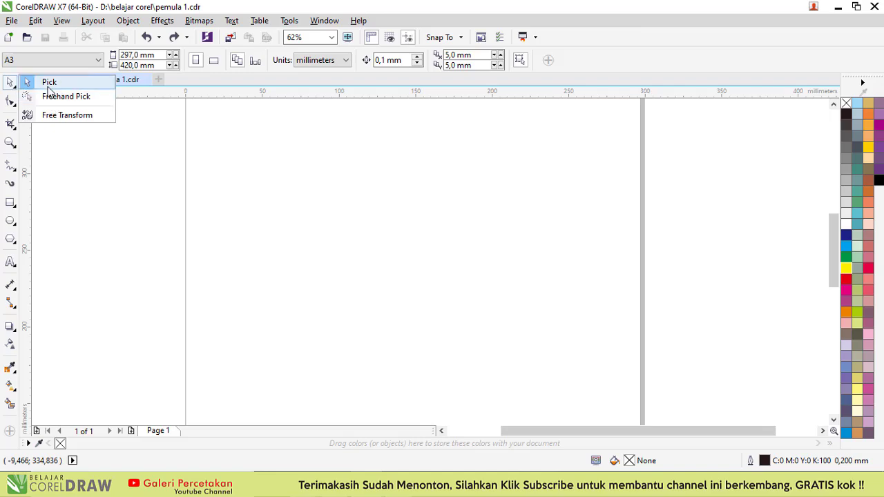
pyautogui.click(48, 87)
pyautogui.press('F6')
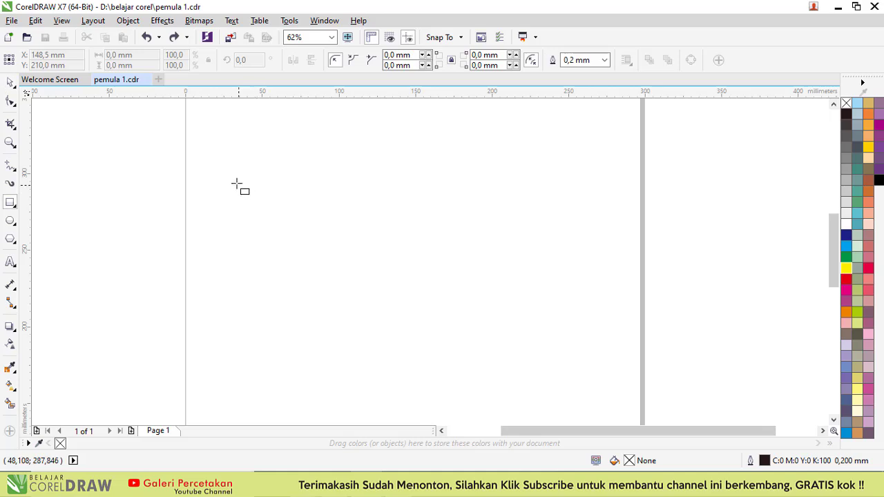
pyautogui.moveTo(231, 173); pyautogui.dragTo(348, 320)
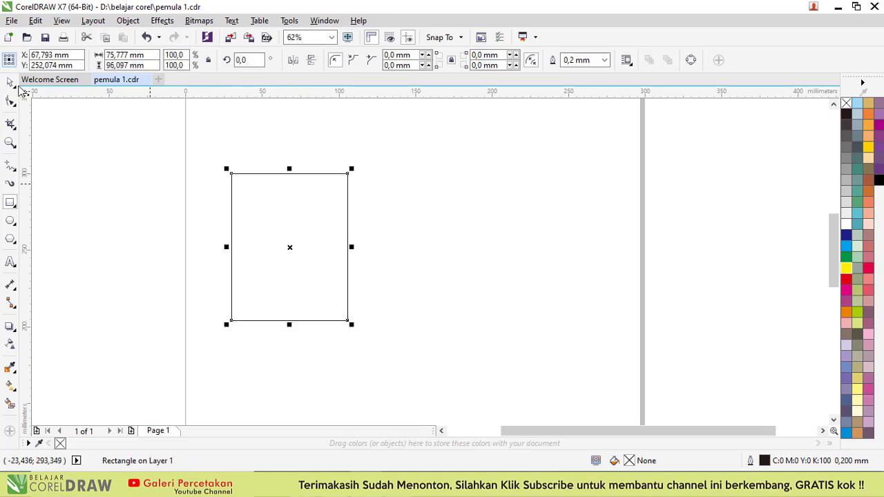
# Step: Duplicate the rectangle twice toward the right to form a horizontal row of three on the page
pyautogui.press('space')
pyautogui.moveTo(290, 209); pyautogui.dragTo(566, 219)
pyautogui.rightClick(424, 222)
pyautogui.rightClick(551, 216)
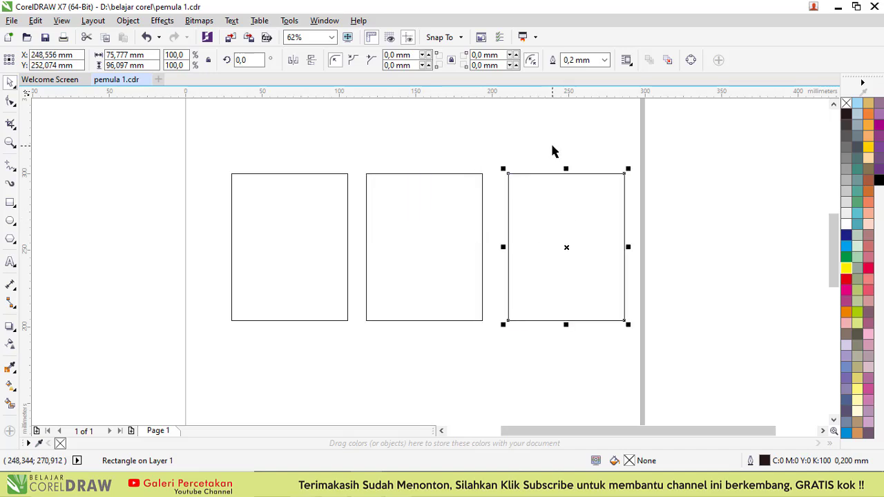
pyautogui.click(552, 145)
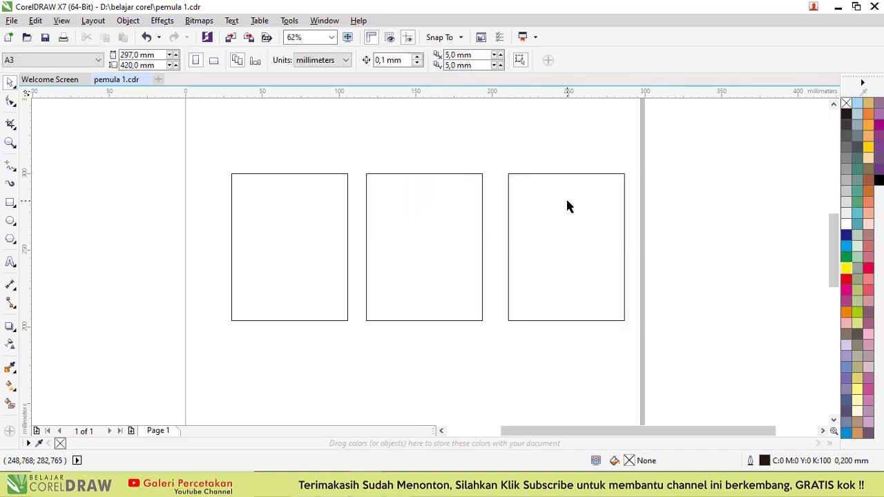
# Step: Select the three rectangles individually, add the middle one to the left one's selection, and clear the selection
pyautogui.click(568, 207)
pyautogui.click(435, 205)
pyautogui.click(281, 211)
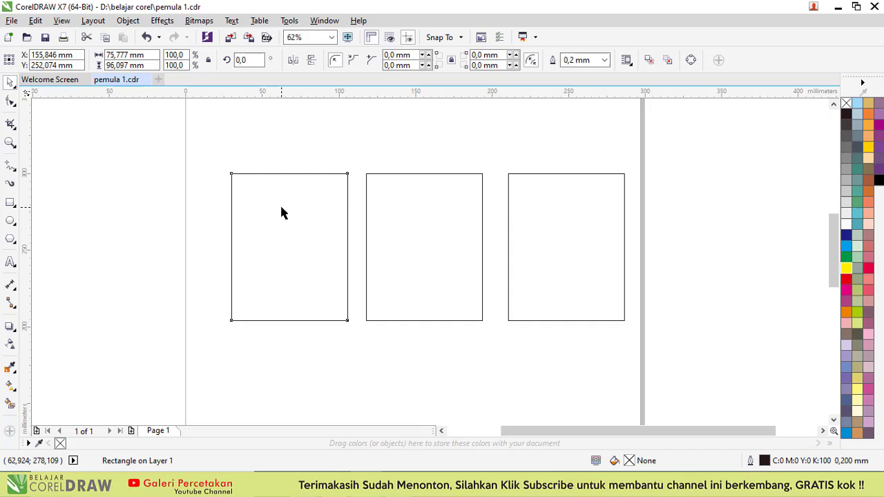
pyautogui.keyDown('shift'); pyautogui.click(417, 213); pyautogui.keyUp('shift')
pyautogui.click(523, 138)
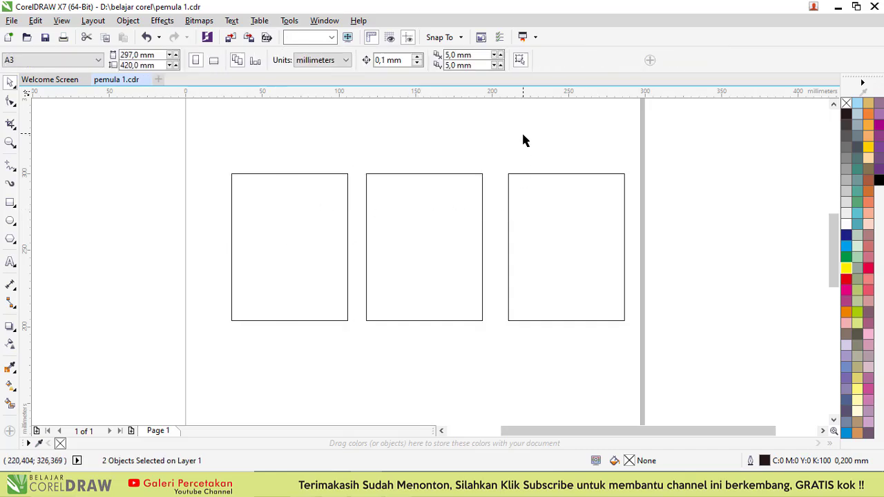
# Step: Select all three rectangles one after another, and repeat the selection with a marquee around the whole row
pyautogui.click(546, 190)
pyautogui.keyDown('shift'); pyautogui.click(439, 207); pyautogui.keyUp('shift')
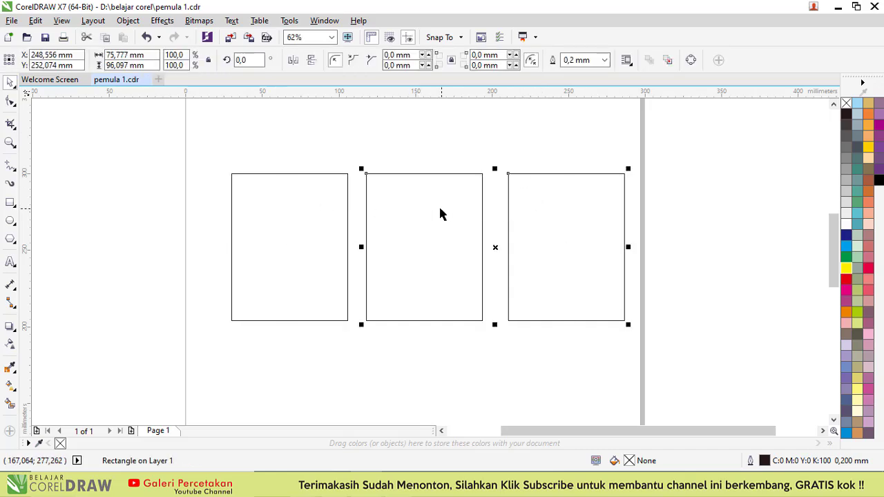
pyautogui.keyDown('shift'); pyautogui.click(293, 238); pyautogui.keyUp('shift')
pyautogui.click(266, 142)
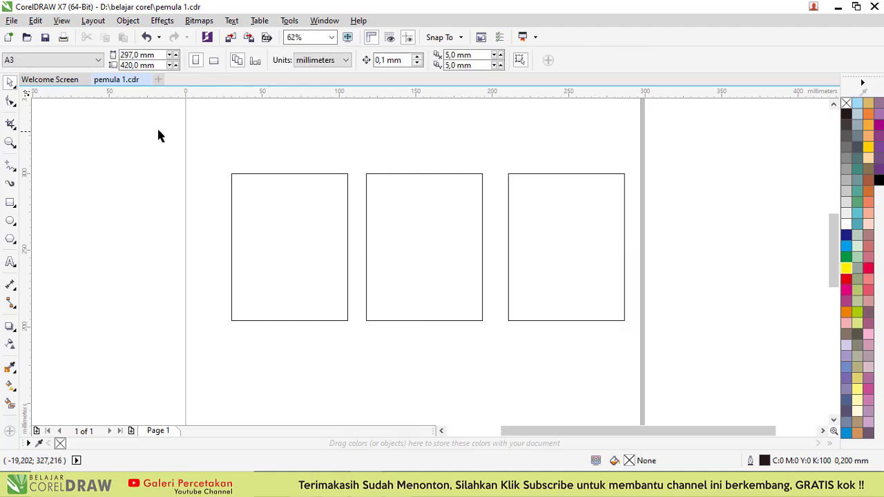
pyautogui.moveTo(159, 129); pyautogui.dragTo(734, 397)
pyautogui.click(122, 233)
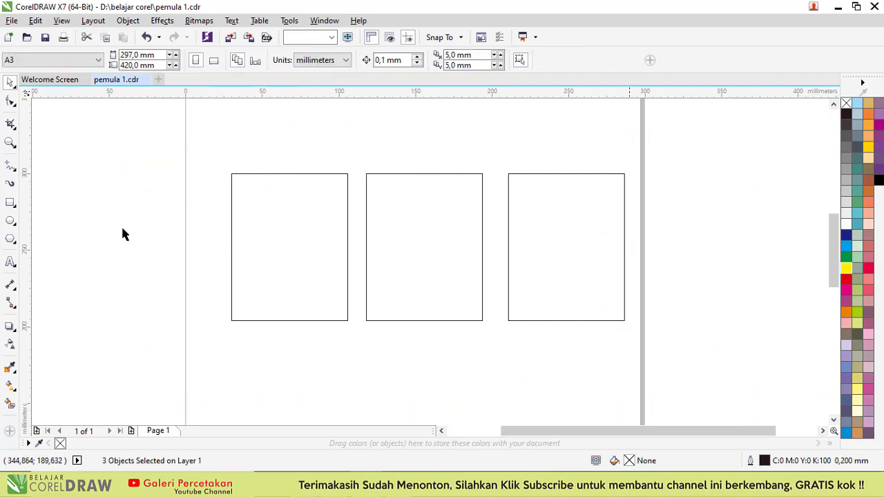
# Step: Switch to the Freehand Pick tool, and scatter nine copies of the middle rectangle around the row of three
pyautogui.click(14, 86)
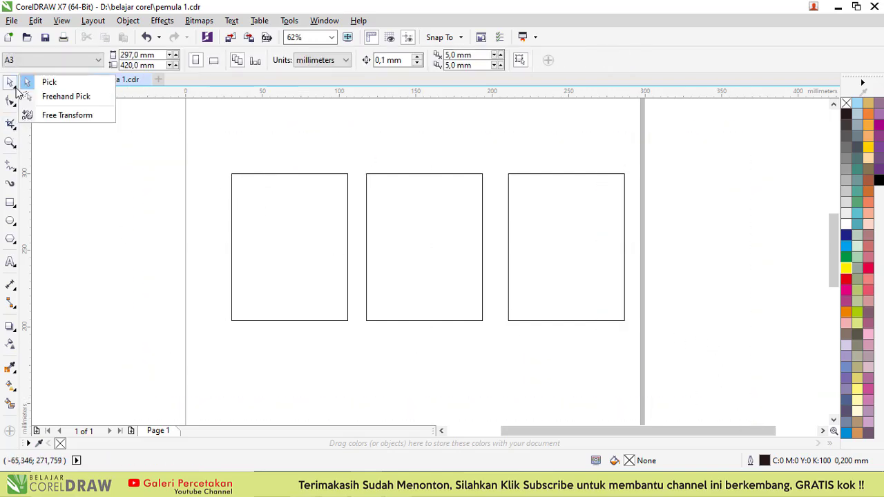
pyautogui.click(65, 97)
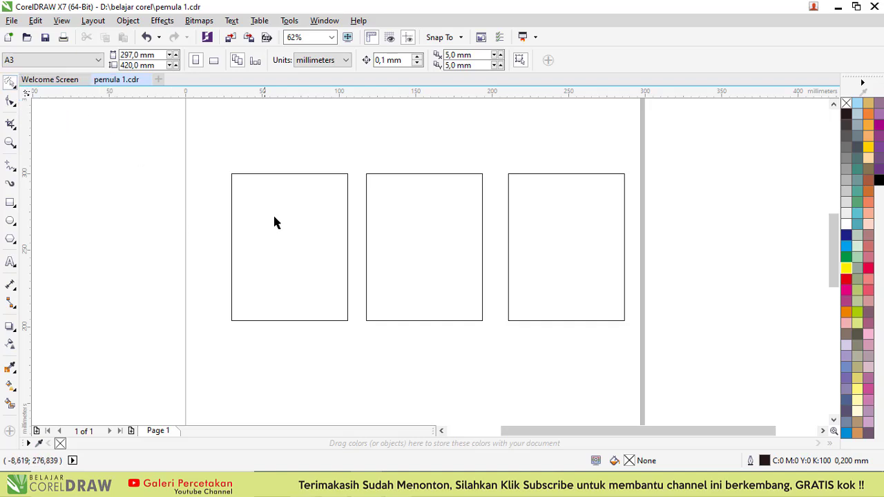
pyautogui.scroll(-2, 379, 181)
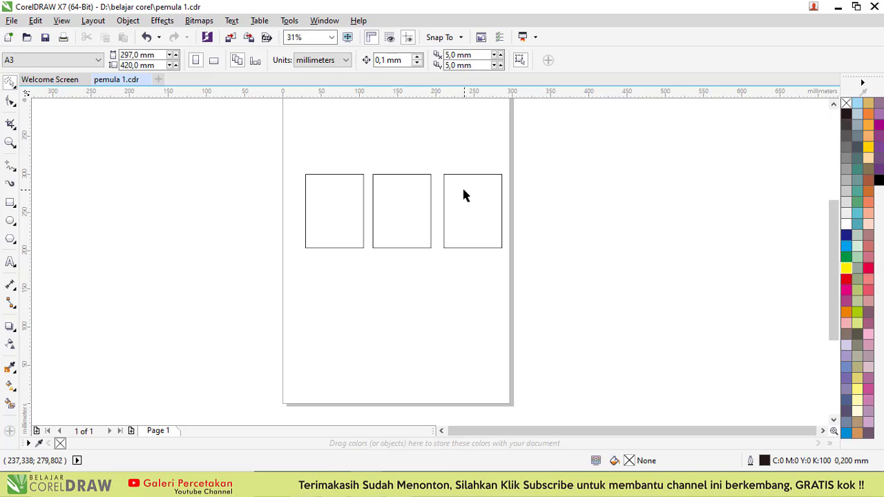
pyautogui.scroll(2, 462, 194)
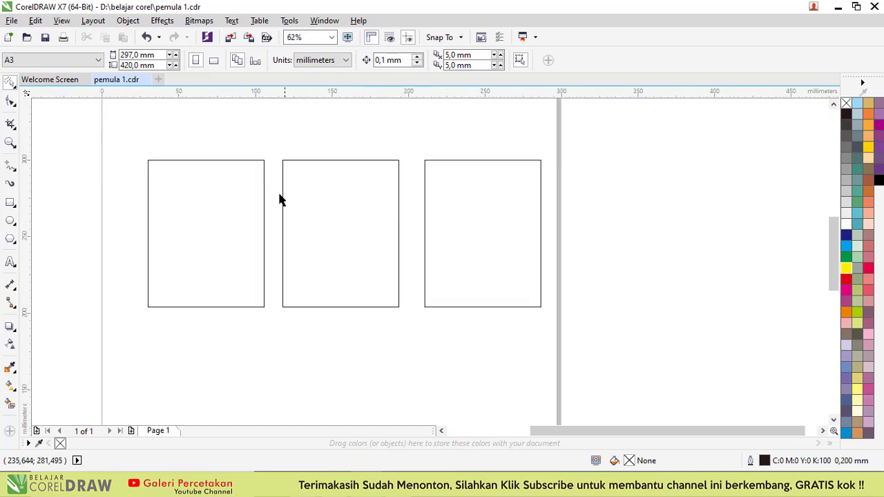
pyautogui.scroll(-2, 328, 214)
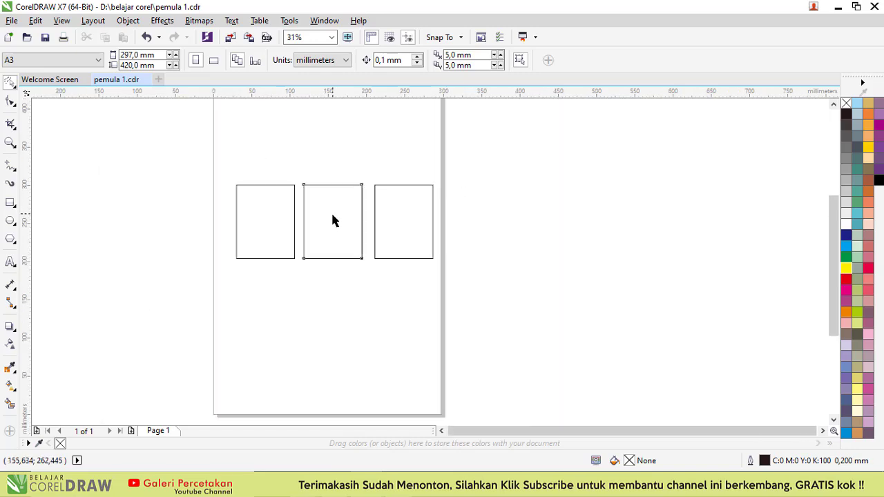
pyautogui.moveTo(331, 221); pyautogui.dragTo(351, 135)
pyautogui.rightClick(350, 135)
pyautogui.moveTo(352, 134); pyautogui.dragTo(200, 202)
pyautogui.rightClick(431, 131)
pyautogui.rightClick(495, 214)
pyautogui.rightClick(438, 336)
pyautogui.rightClick(367, 343)
pyautogui.rightClick(287, 330)
pyautogui.rightClick(156, 298)
pyautogui.rightClick(158, 169)
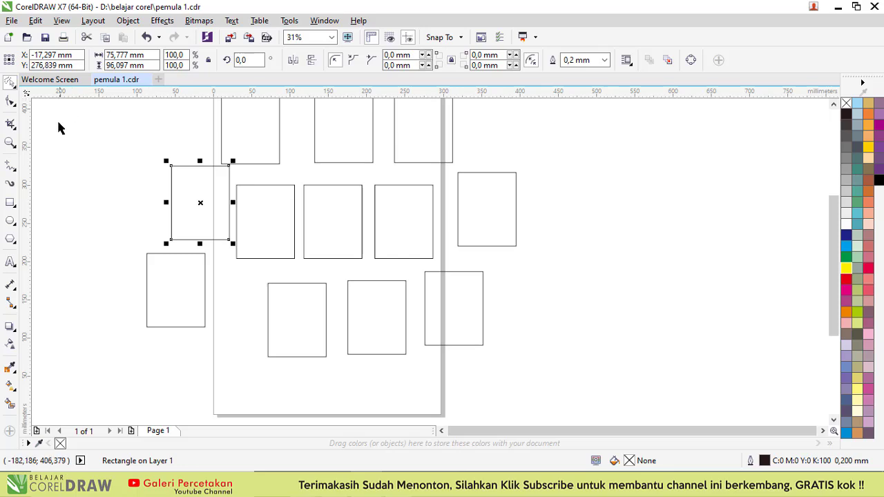
pyautogui.click(34, 111)
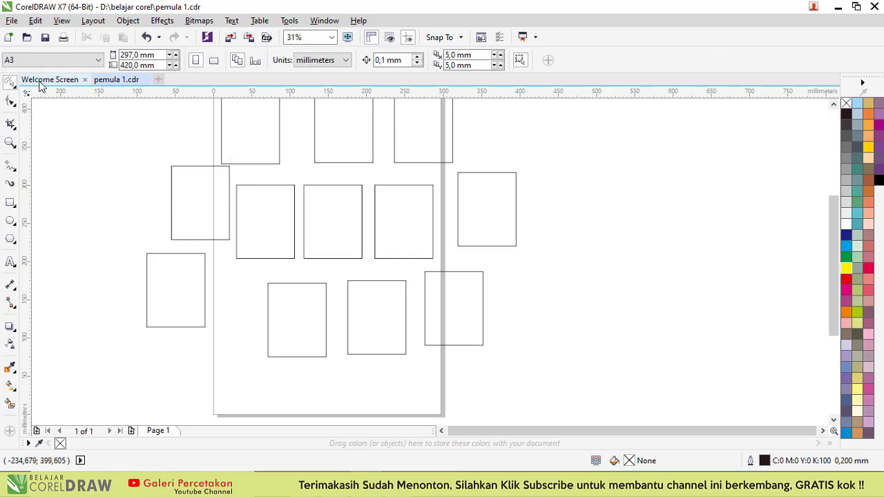
# Step: Select the left and middle rectangles of the central row with a freehand lasso, and clear the selection
pyautogui.scroll(1, 240, 206)
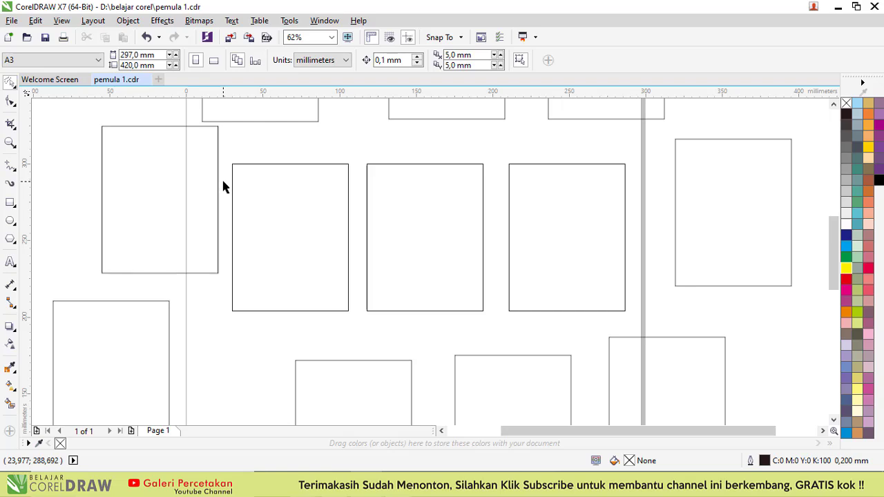
pyautogui.moveTo(223, 181); pyautogui.dragTo(232, 159)
pyautogui.moveTo(320, 146)
pyautogui.mouseDown()
pyautogui.moveTo(554, 133)
pyautogui.moveTo(492, 165)
pyautogui.moveTo(501, 259)
pyautogui.moveTo(491, 318)
pyautogui.moveTo(358, 349)
pyautogui.moveTo(216, 332)
pyautogui.moveTo(229, 276)
pyautogui.moveTo(227, 159)
pyautogui.mouseUp()
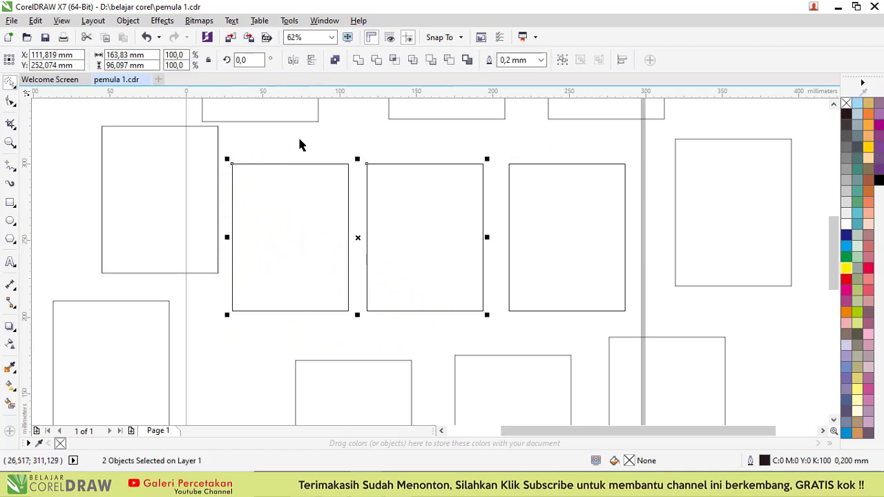
pyautogui.scroll(-4, 318, 213)
pyautogui.scroll(4, 274, 211)
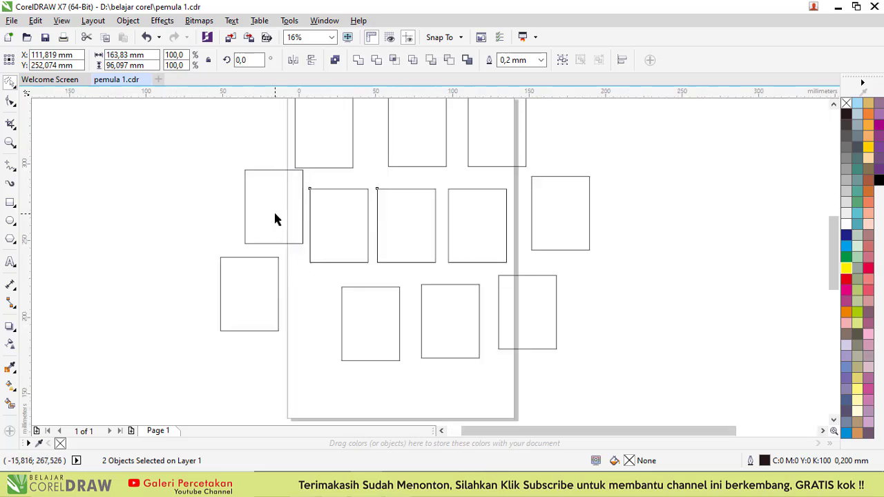
pyautogui.click(158, 211)
# Step: Lasso an irregular group of five rectangles in the upper part of the layout and try moving it left, undoing the move
pyautogui.scroll(-2, 302, 244)
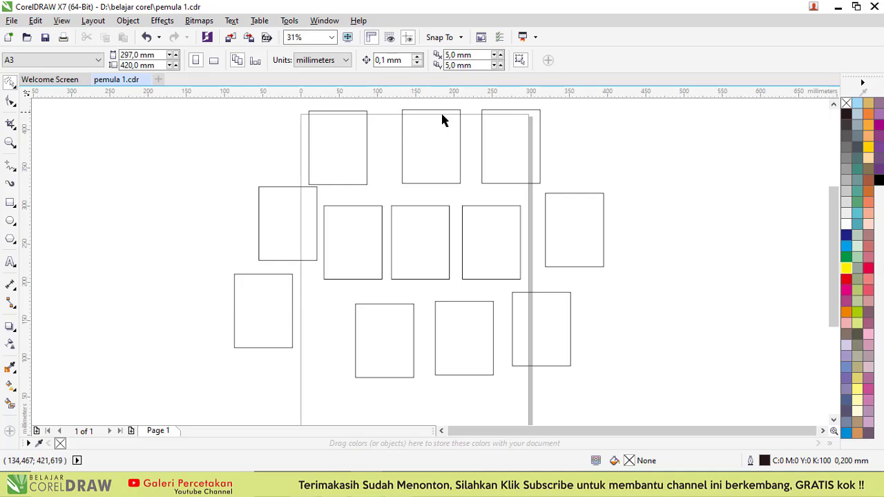
pyautogui.scroll(2, 442, 119)
pyautogui.scroll(-2, 487, 167)
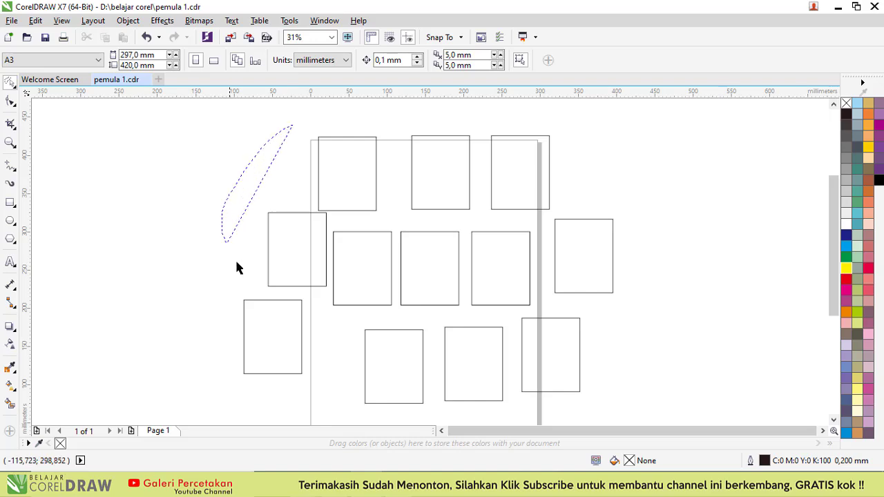
pyautogui.moveTo(236, 263)
pyautogui.mouseDown()
pyautogui.moveTo(262, 283)
pyautogui.moveTo(357, 321)
pyautogui.moveTo(407, 313)
pyautogui.mouseUp()
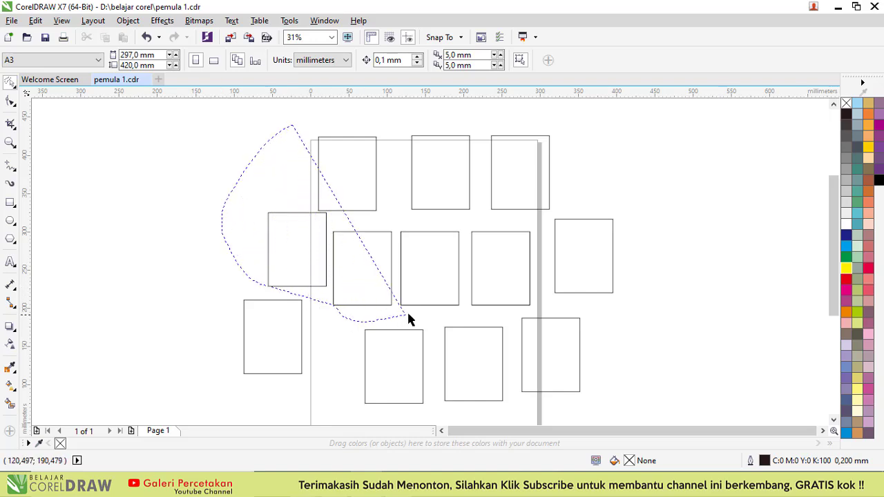
pyautogui.moveTo(484, 322); pyautogui.dragTo(524, 317)
pyautogui.moveTo(546, 275)
pyautogui.mouseDown()
pyautogui.moveTo(535, 223)
pyautogui.moveTo(485, 211)
pyautogui.moveTo(481, 166)
pyautogui.moveTo(427, 109)
pyautogui.mouseUp()
pyautogui.moveTo(442, 174); pyautogui.dragTo(349, 159)
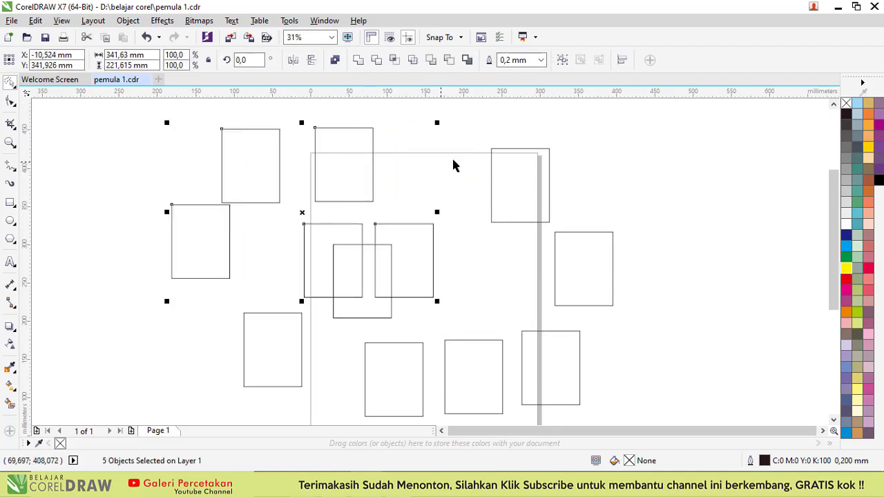
pyautogui.hotkey('ctrl', 'z')
pyautogui.click(322, 155)
# Step: Switch back to the standard Pick tool, and delete all the rectangles in the document
pyautogui.scroll(-2, 321, 155)
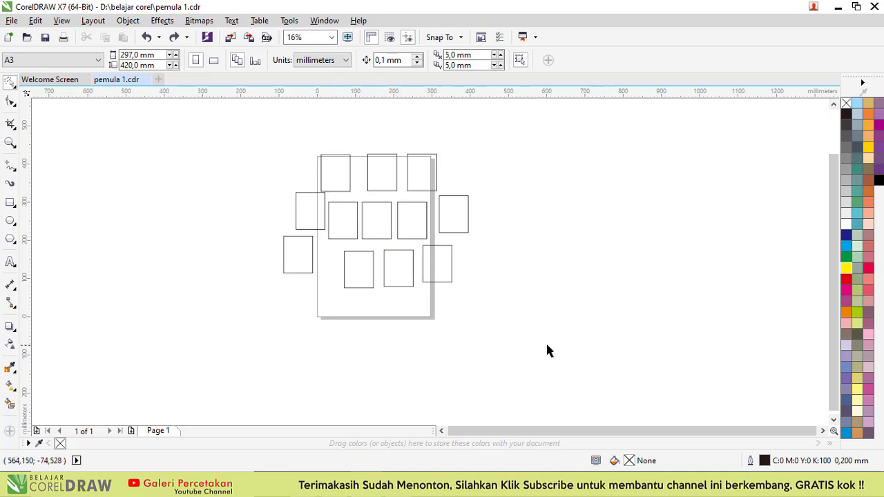
pyautogui.click(9, 82)
pyautogui.click(40, 81)
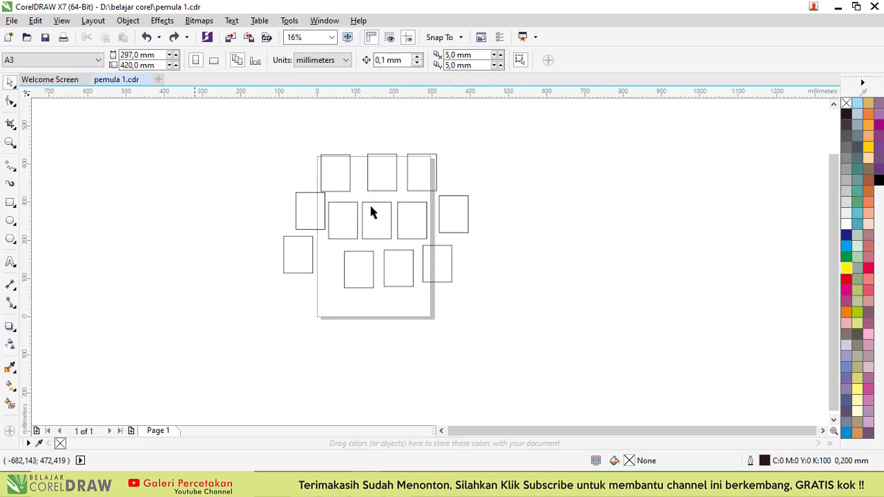
pyautogui.hotkey('ctrl', 'a')
pyautogui.press('Delete')
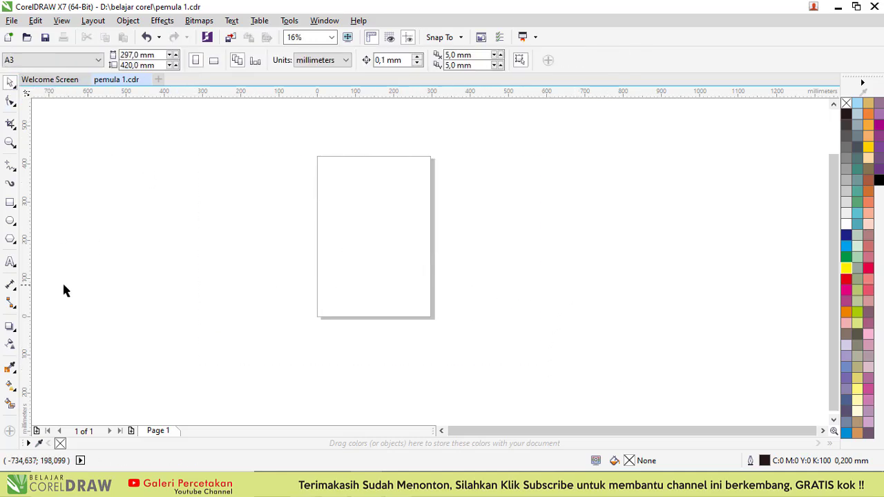
pyautogui.click(15, 107)
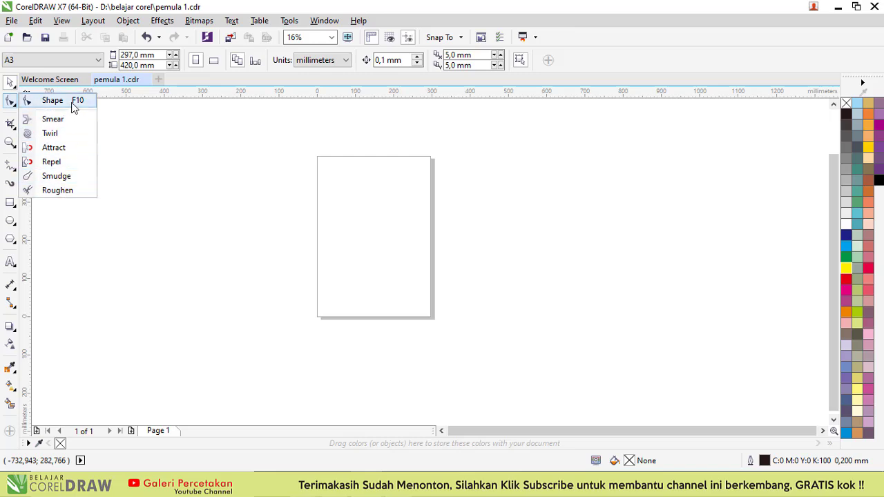
pyautogui.click(240, 207)
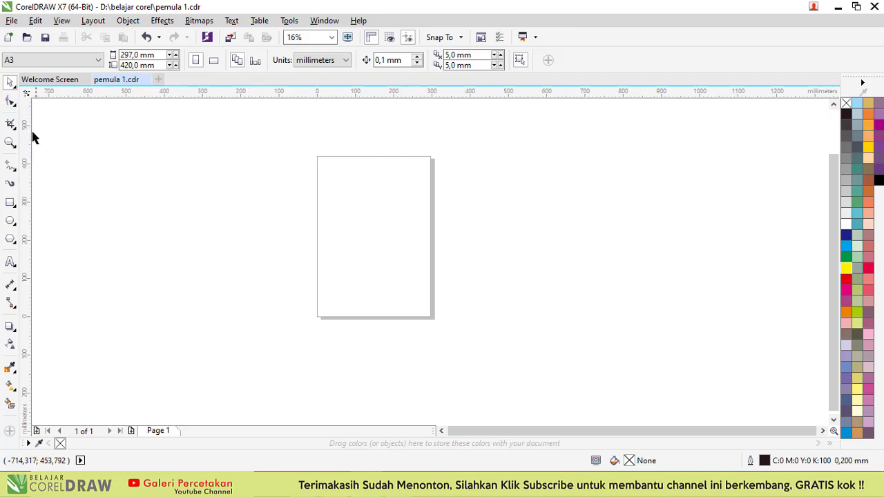
# Step: Draw a square about 126 by 126 mm from its center in the upper part of the page with the Rectangle tool
pyautogui.click(9, 201)
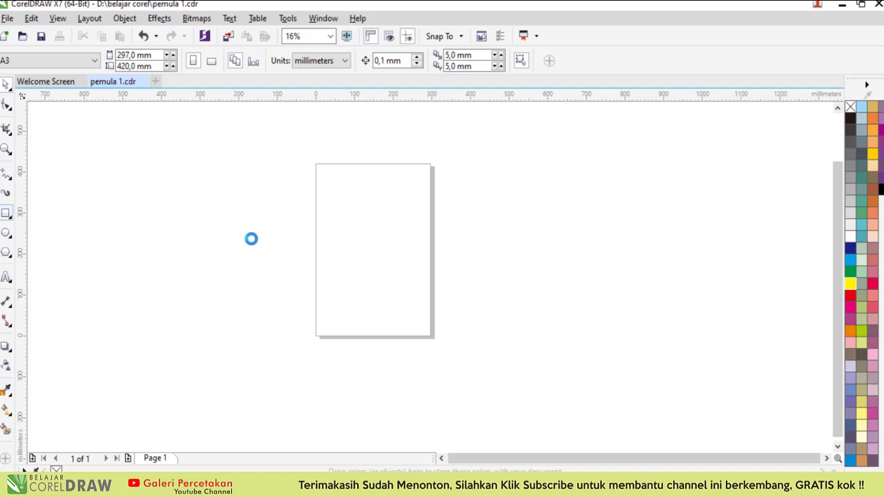
pyautogui.scroll(1, 251, 239)
pyautogui.click(6, 213)
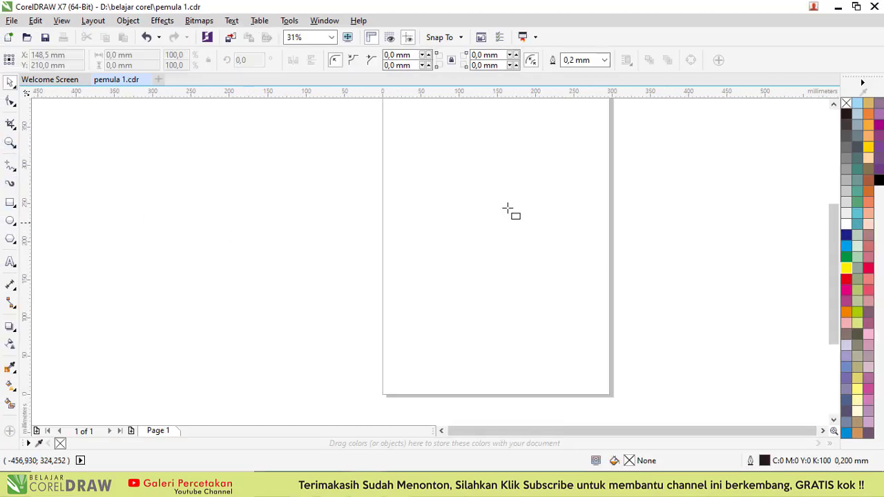
pyautogui.scroll(-1, 421, 290)
pyautogui.scroll(2, 428, 257)
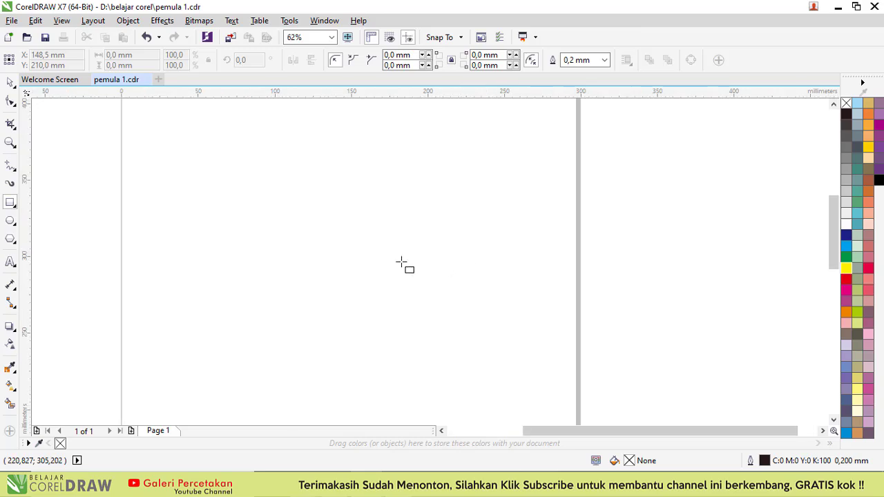
pyautogui.moveTo(327, 256); pyautogui.dragTo(423, 352)
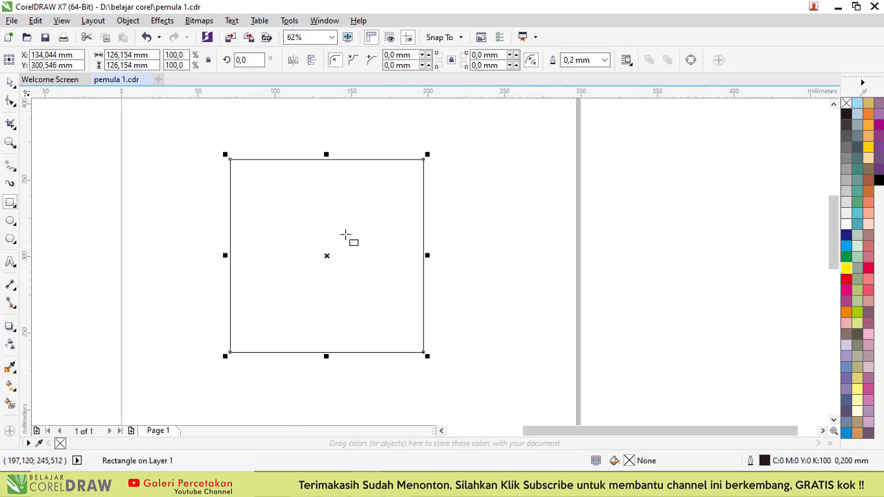
# Step: Round all four corners of the square to a radius of about 27.6 mm with the Shape tool
pyautogui.scroll(2, 431, 162)
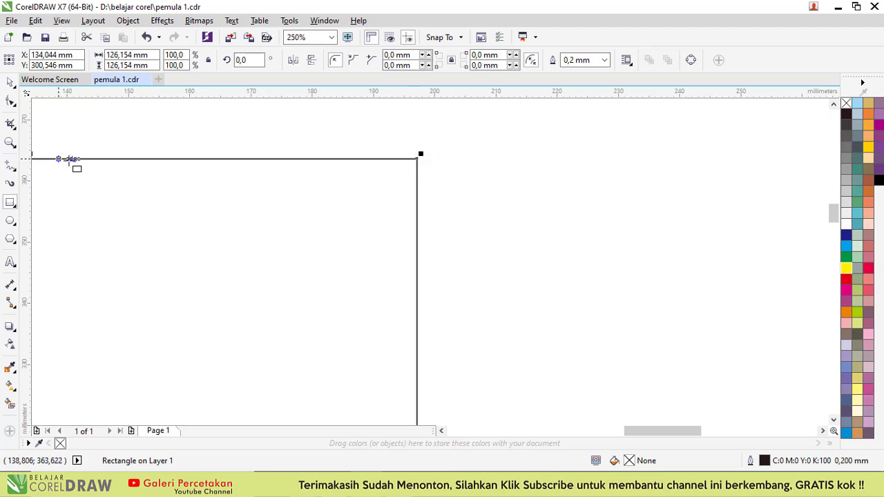
pyautogui.click(10, 100)
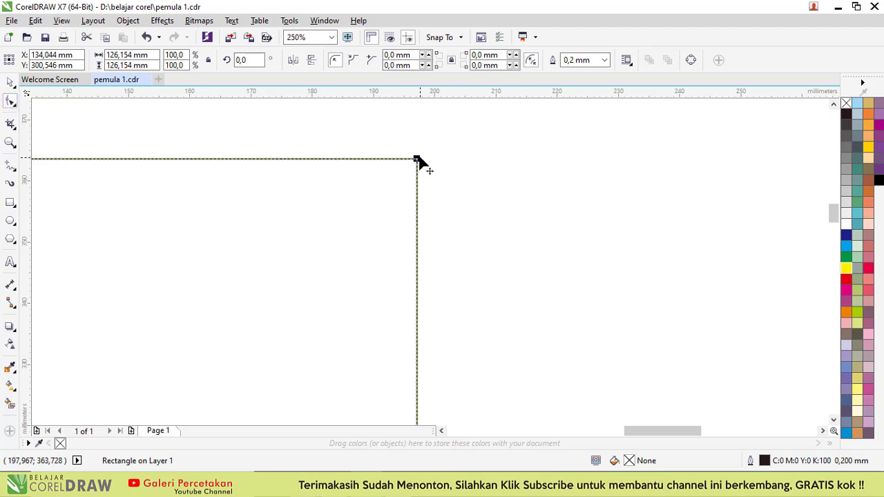
pyautogui.moveTo(419, 164); pyautogui.dragTo(484, 323)
pyautogui.scroll(-1, 503, 141)
pyautogui.scroll(-1, 504, 150)
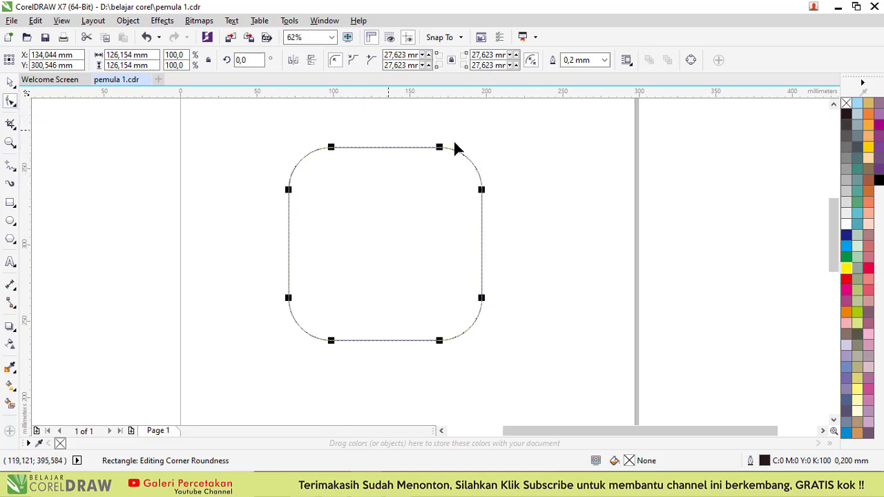
# Step: Change the square's corner style to scalloped, followed by chamfered
pyautogui.scroll(2, 458, 144)
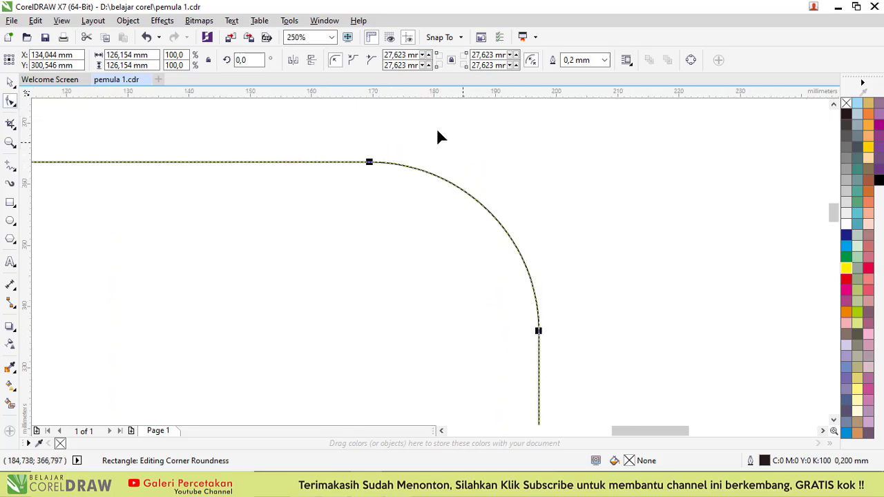
pyautogui.click(353, 61)
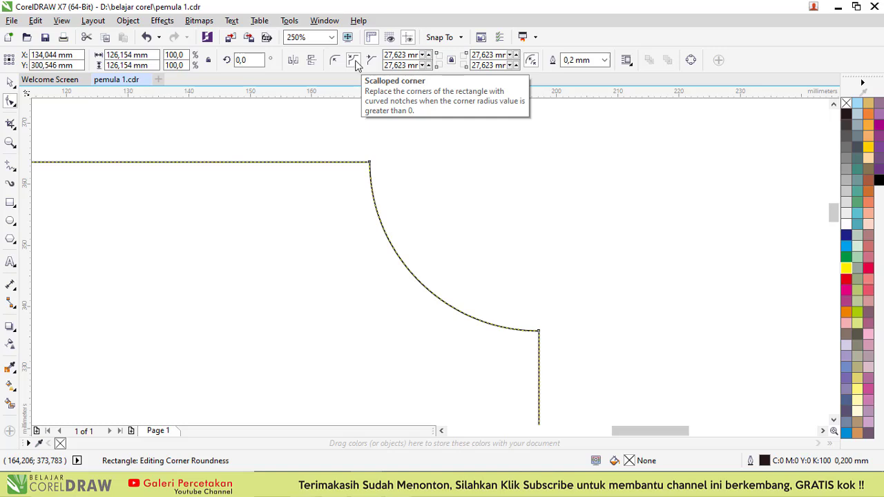
pyautogui.click(372, 61)
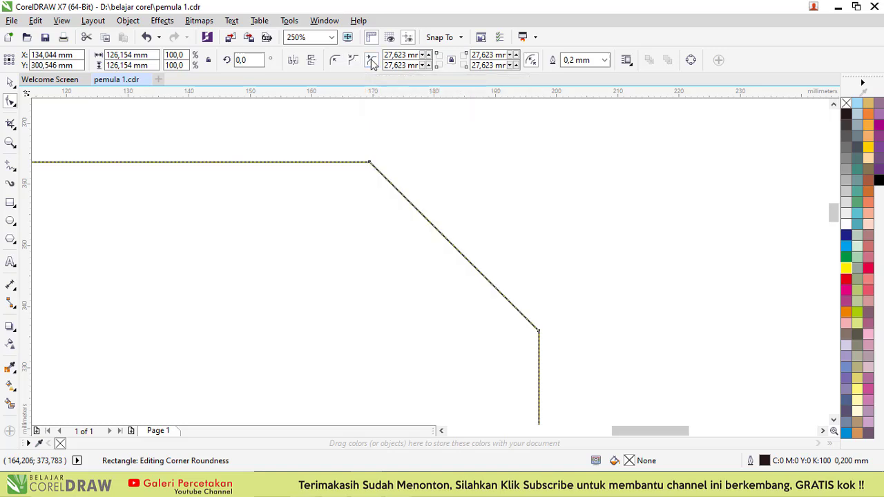
pyautogui.scroll(-3, 425, 126)
pyautogui.scroll(1, 396, 140)
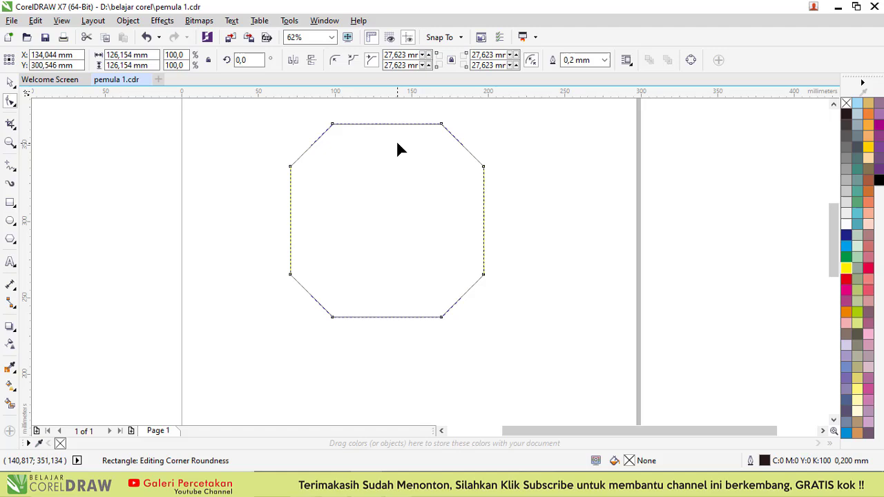
# Step: Alternate the square's corners repeatedly between the scalloped, round and chamfered styles, finishing with round corners
pyautogui.click(356, 61)
pyautogui.click(337, 62)
pyautogui.click(355, 62)
pyautogui.click(374, 61)
pyautogui.click(355, 62)
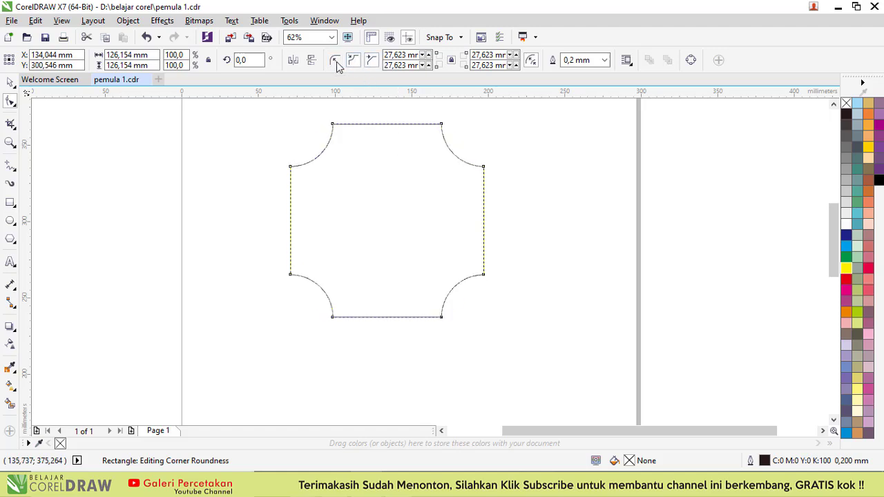
pyautogui.click(336, 61)
pyautogui.click(354, 62)
pyautogui.click(335, 61)
pyautogui.click(354, 61)
pyautogui.click(370, 62)
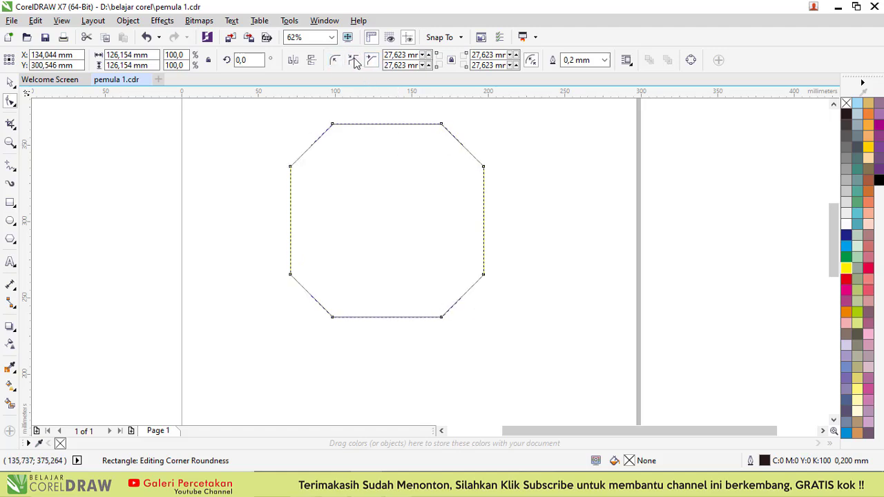
pyautogui.click(334, 61)
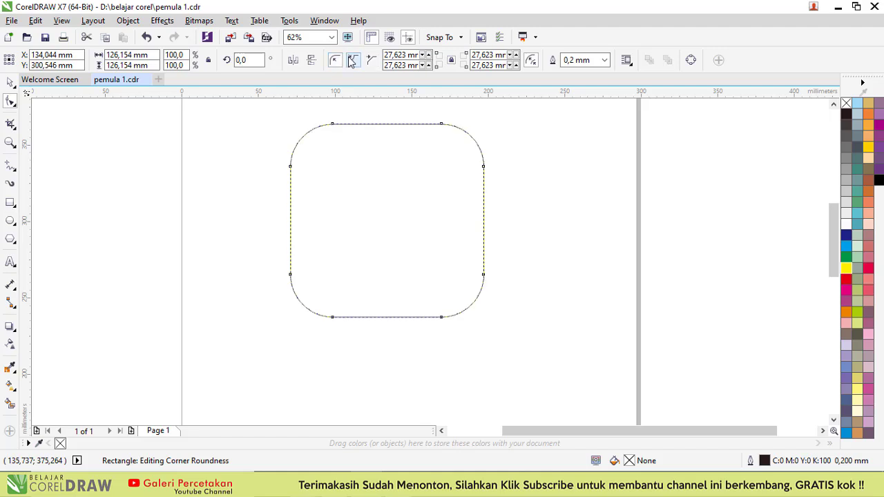
# Step: Crop the rounded square to a wide horizontal band across its middle with the Crop tool, and undo the crop
pyautogui.click(15, 125)
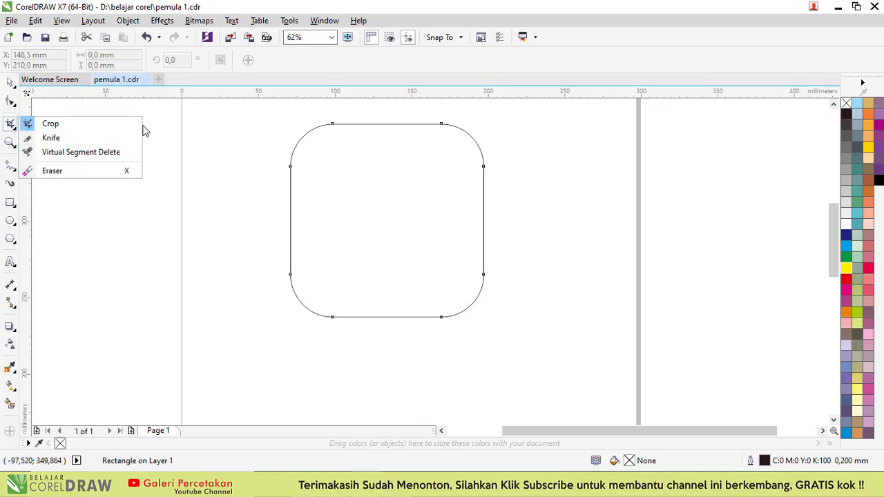
pyautogui.click(52, 125)
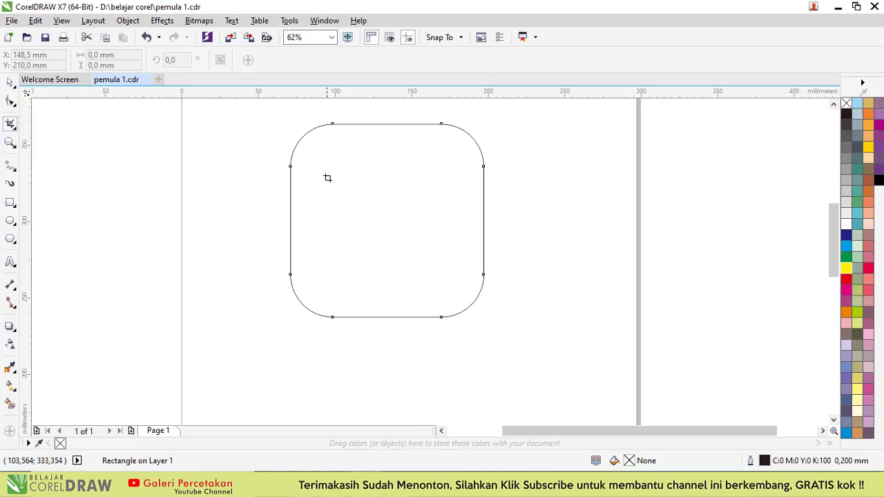
pyautogui.click(9, 84)
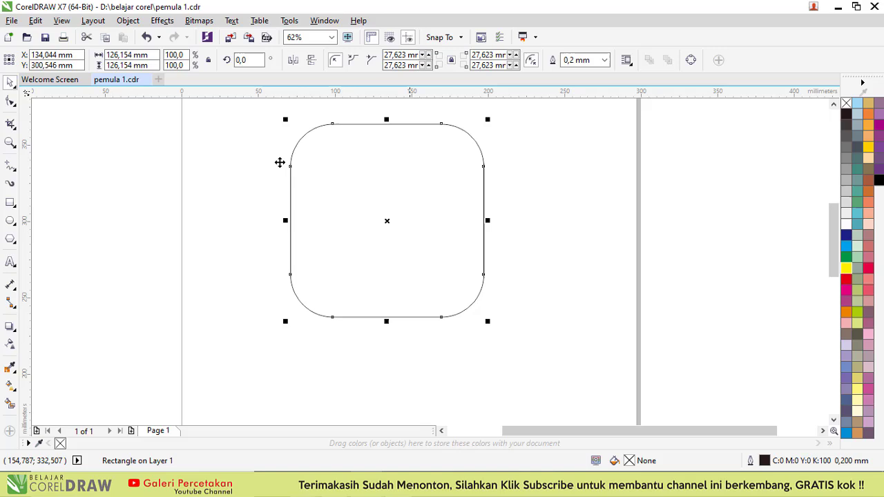
pyautogui.click(10, 124)
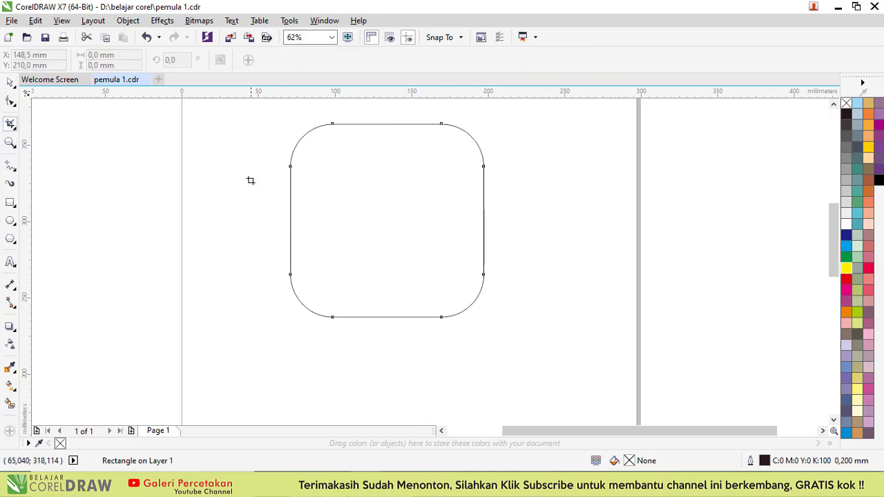
pyautogui.moveTo(224, 168); pyautogui.dragTo(526, 276)
pyautogui.doubleClick(429, 251)
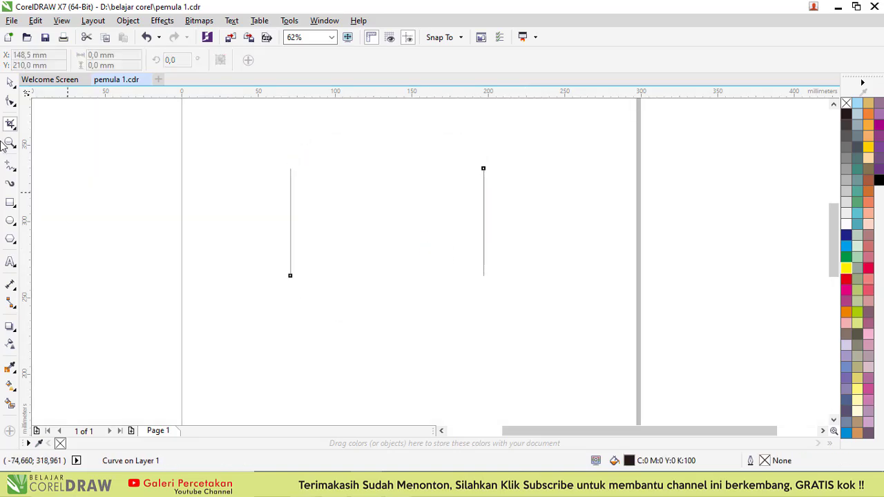
pyautogui.click(9, 85)
pyautogui.hotkey('ctrl', 'z')
# Step: Crop the square again to a band about 188 by 73 mm across its upper half, and undo it
pyautogui.click(13, 125)
pyautogui.moveTo(237, 151); pyautogui.dragTo(561, 254)
pyautogui.doubleClick(439, 209)
pyautogui.click(10, 126)
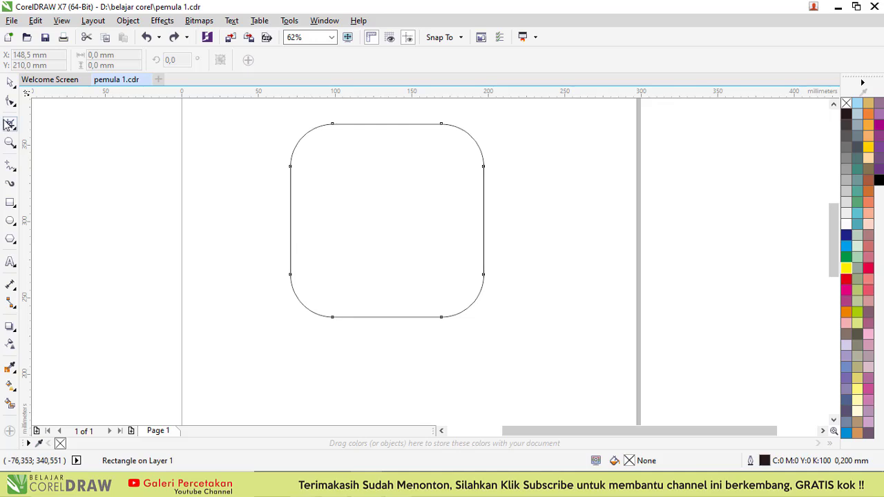
pyautogui.moveTo(241, 147); pyautogui.dragTo(532, 258)
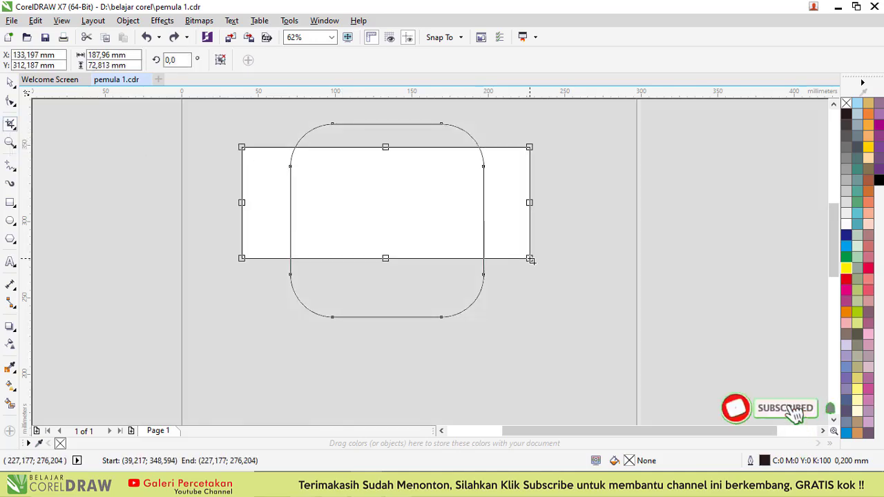
pyautogui.doubleClick(399, 219)
pyautogui.hotkey('ctrl', 'z')
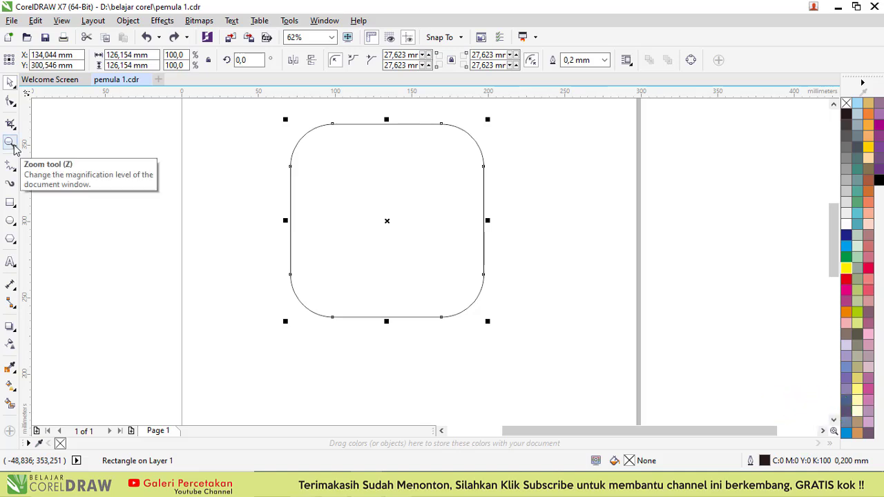
# Step: Magnify framed areas of the rounded square with the Zoom tool, zooming in and out between them
pyautogui.click(13, 148)
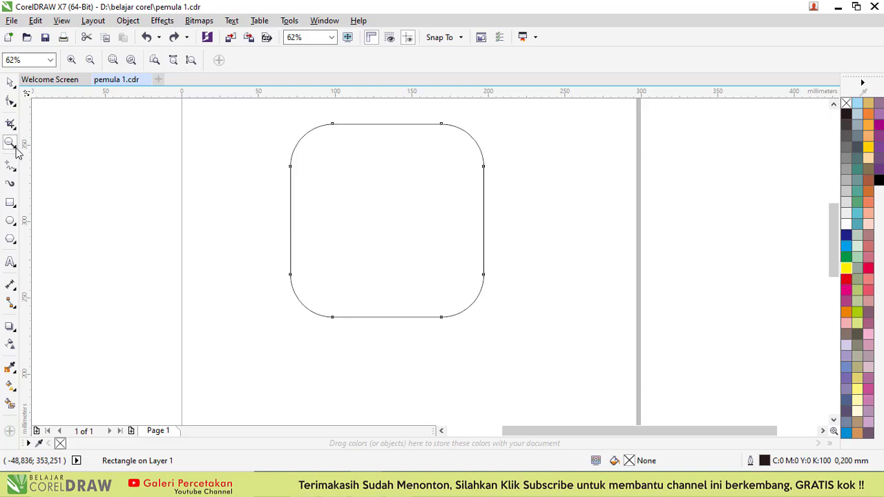
pyautogui.click(14, 147)
pyautogui.click(39, 140)
pyautogui.moveTo(248, 136); pyautogui.dragTo(558, 272)
pyautogui.scroll(-5, 407, 241)
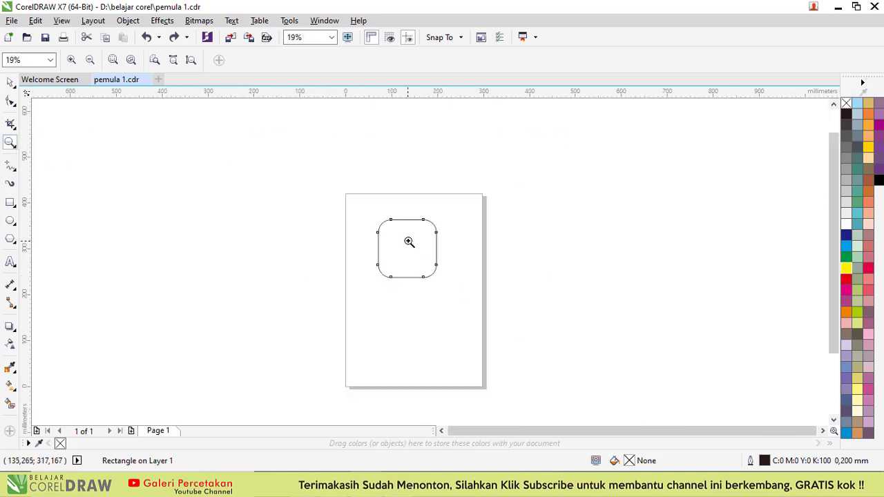
pyautogui.scroll(2, 469, 297)
pyautogui.scroll(2, 361, 276)
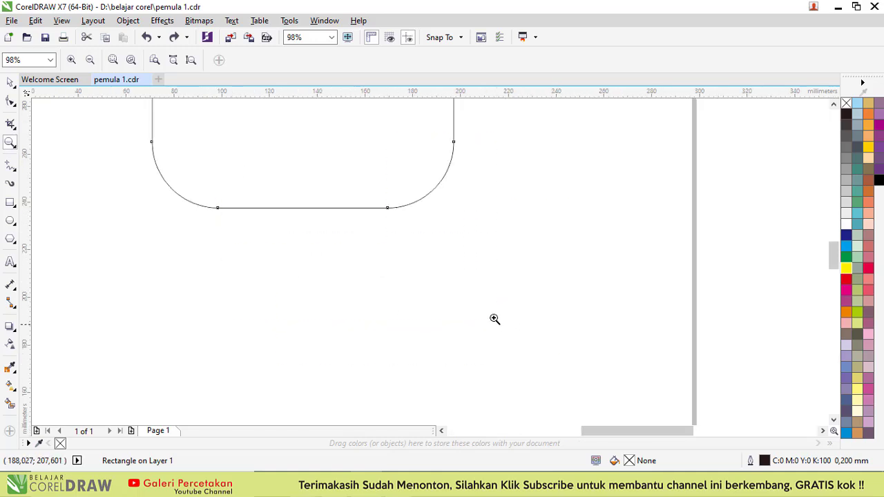
pyautogui.scroll(2, 495, 325)
pyautogui.moveTo(254, 154); pyautogui.dragTo(495, 340)
pyautogui.moveTo(325, 193); pyautogui.dragTo(516, 332)
pyautogui.scroll(-4, 293, 297)
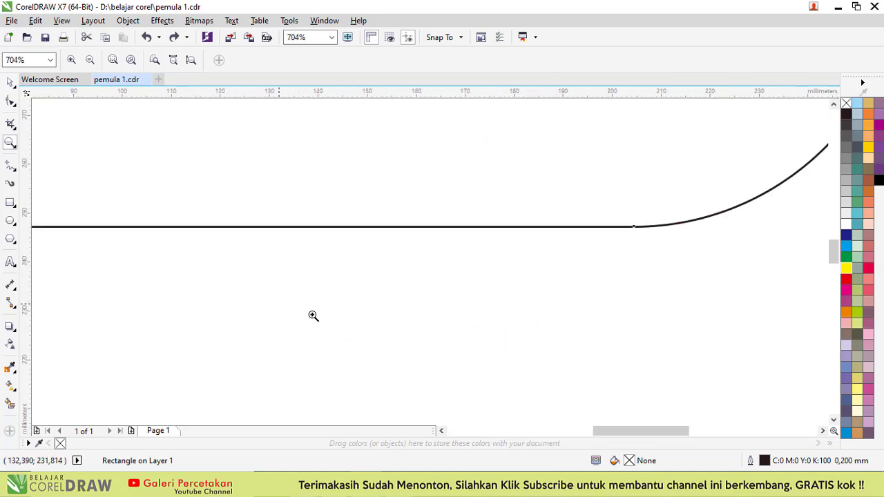
# Step: Zoom in closely on the square's top edge where the upper-right rounding begins, and zoom back out in two stages
pyautogui.click(339, 200)
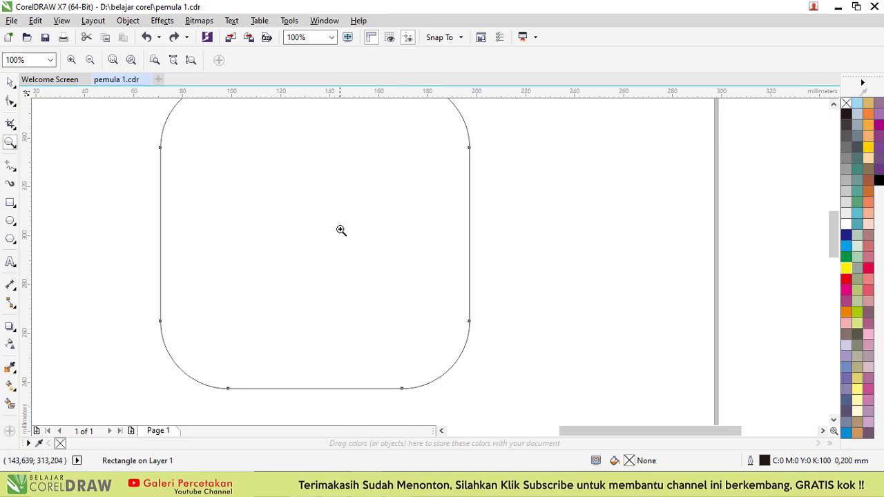
pyautogui.rightClick(341, 230)
pyautogui.moveTo(245, 149); pyautogui.dragTo(440, 226)
pyautogui.moveTo(421, 126); pyautogui.dragTo(637, 209)
pyautogui.click(524, 190)
pyautogui.click(537, 173)
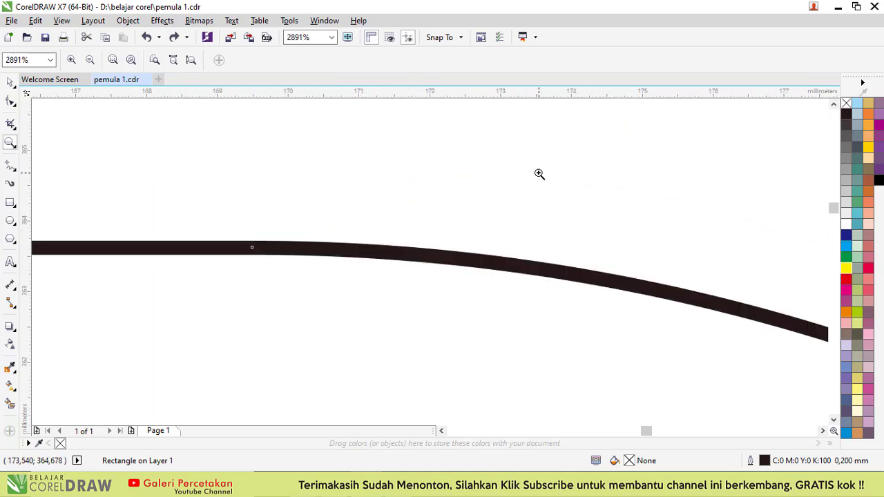
pyautogui.keyDown('shift'); pyautogui.click(426, 246); pyautogui.keyUp('shift')
pyautogui.keyDown('shift'); pyautogui.click(426, 246); pyautogui.keyUp('shift')
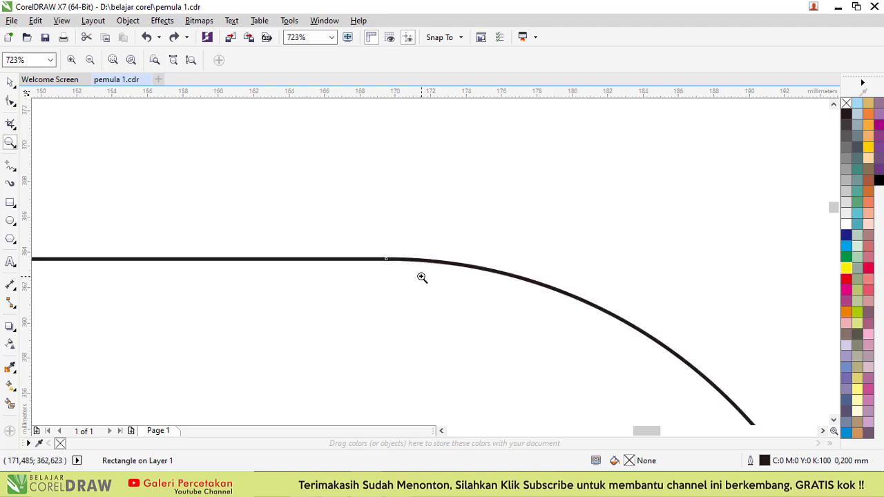
# Step: Zoom in and out around the start of the upper-right rounding, finishing at 23% with the whole square in view
pyautogui.click(422, 278)
pyautogui.click(412, 254)
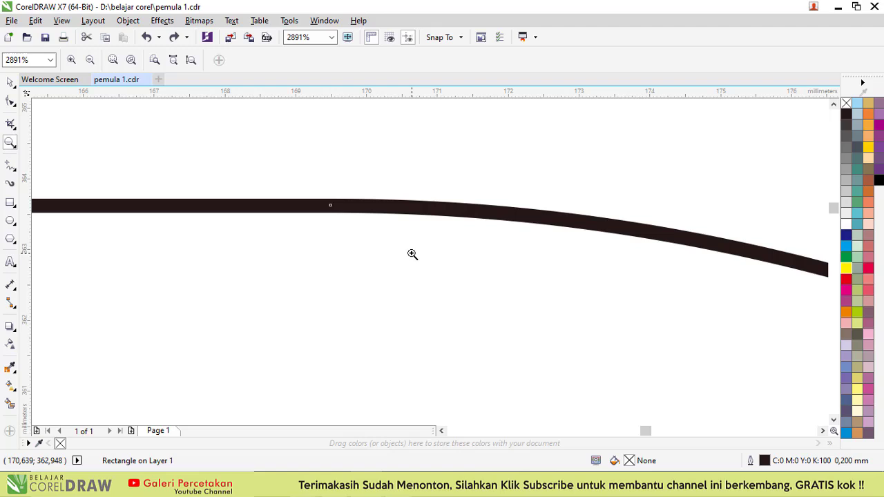
pyautogui.keyDown('shift'); pyautogui.click(413, 254); pyautogui.keyUp('shift')
pyautogui.keyDown('shift'); pyautogui.click(412, 269); pyautogui.keyUp('shift')
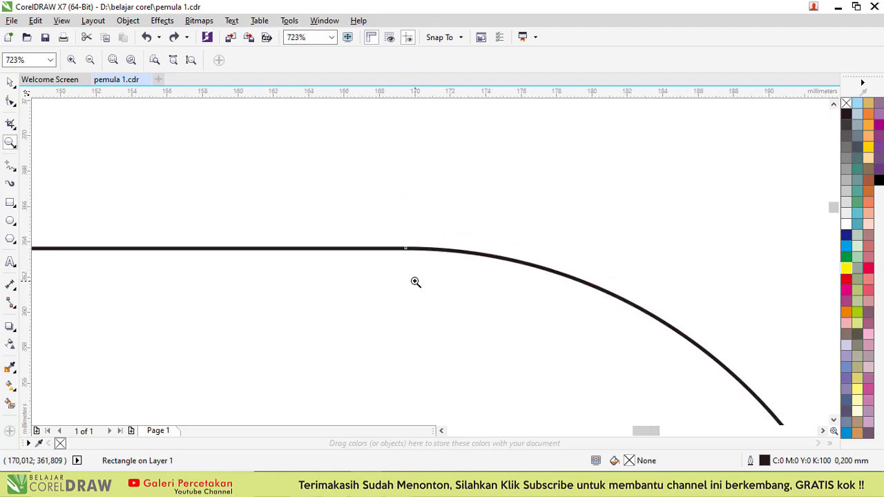
pyautogui.keyDown('shift'); pyautogui.click(416, 283); pyautogui.keyUp('shift')
pyautogui.keyDown('shift'); pyautogui.click(418, 319); pyautogui.keyUp('shift')
pyautogui.keyDown('shift'); pyautogui.click(417, 320); pyautogui.keyUp('shift')
pyautogui.keyDown('shift'); pyautogui.click(416, 322); pyautogui.keyUp('shift')
pyautogui.keyDown('shift'); pyautogui.click(417, 322); pyautogui.keyUp('shift')
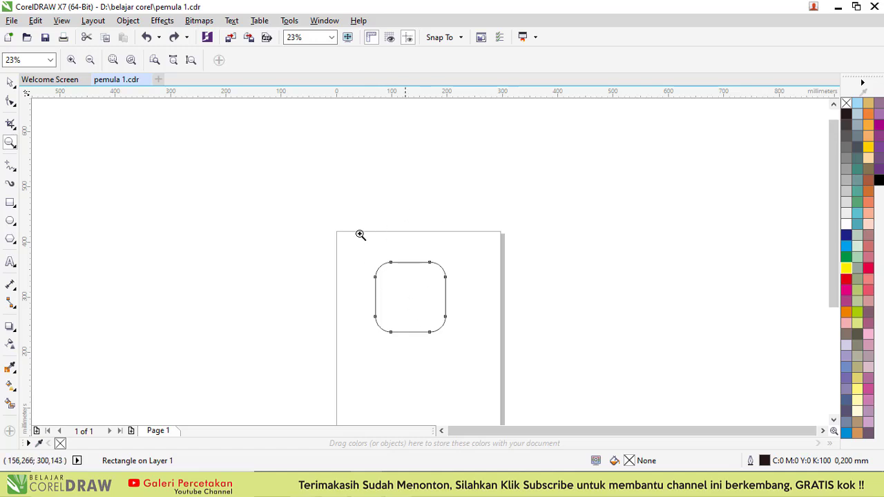
# Step: Zoom far into the empty interior of the square, and zoom back out to show the whole page at 12%
pyautogui.scroll(2, 418, 306)
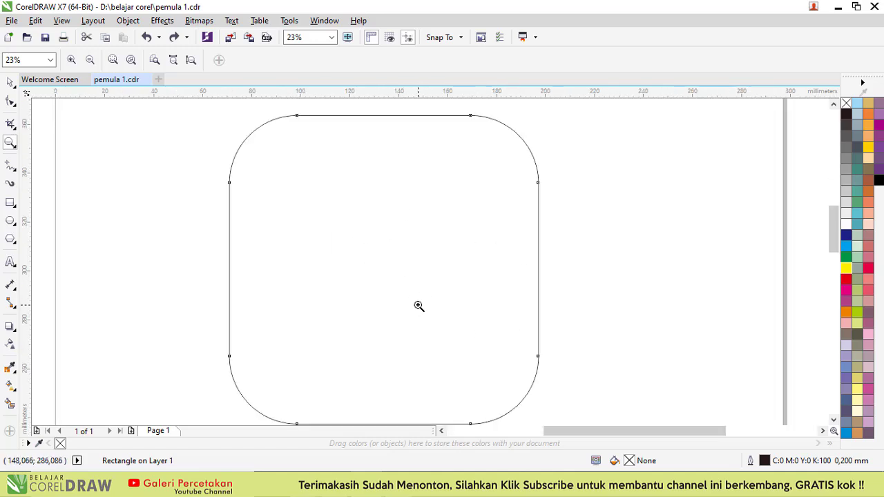
pyautogui.scroll(10, 419, 306)
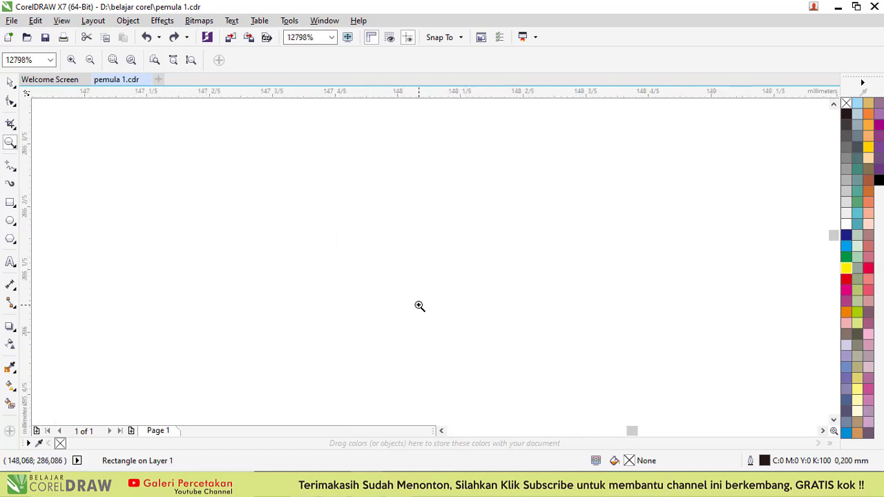
pyautogui.scroll(-10, 419, 306)
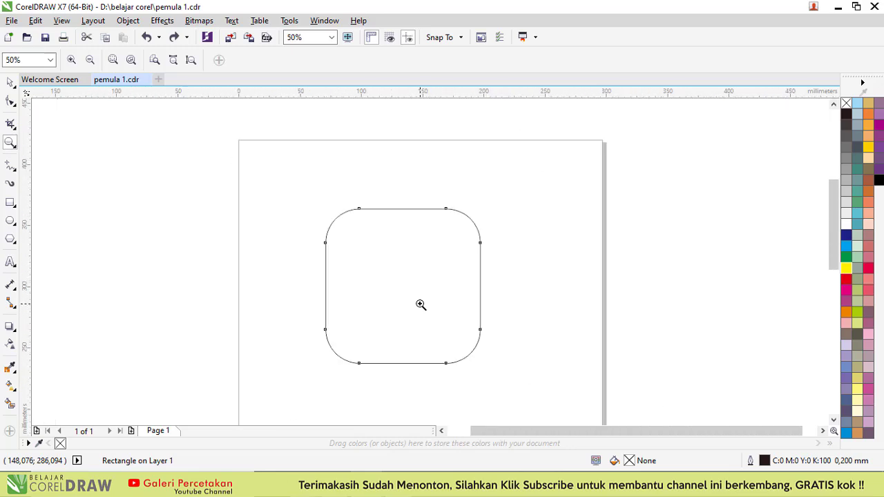
pyautogui.scroll(-2, 420, 304)
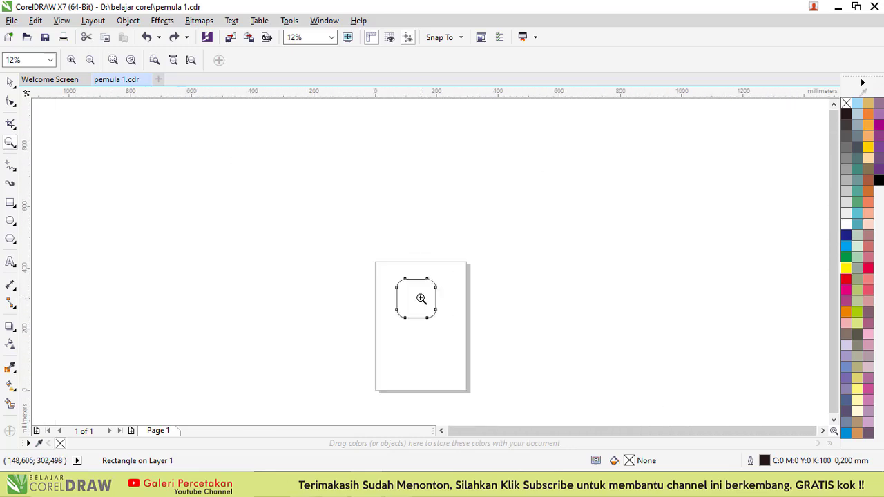
# Step: Deselect the rounded square and switch from the Freehand tool to the Bézier tool
pyautogui.click(10, 82)
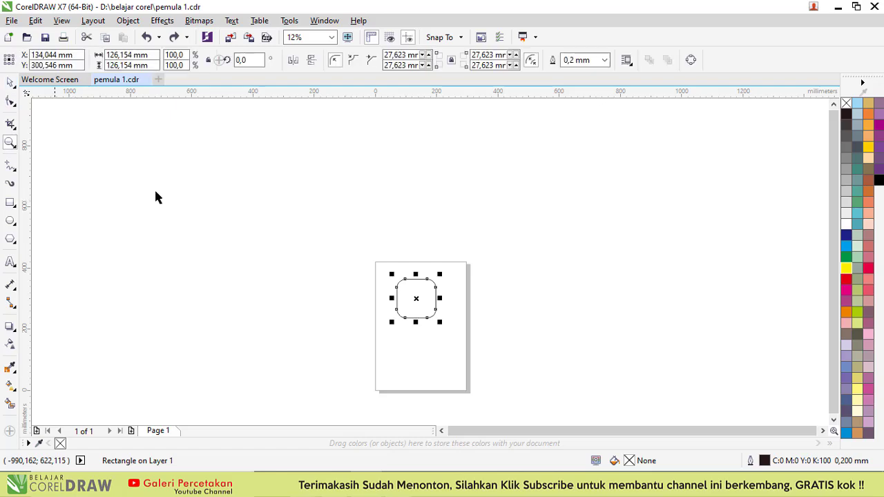
pyautogui.click(32, 185)
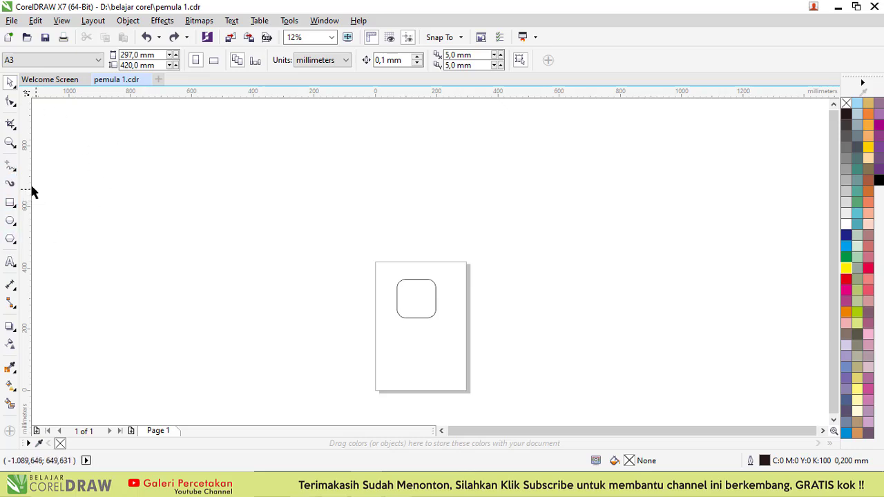
pyautogui.click(12, 166)
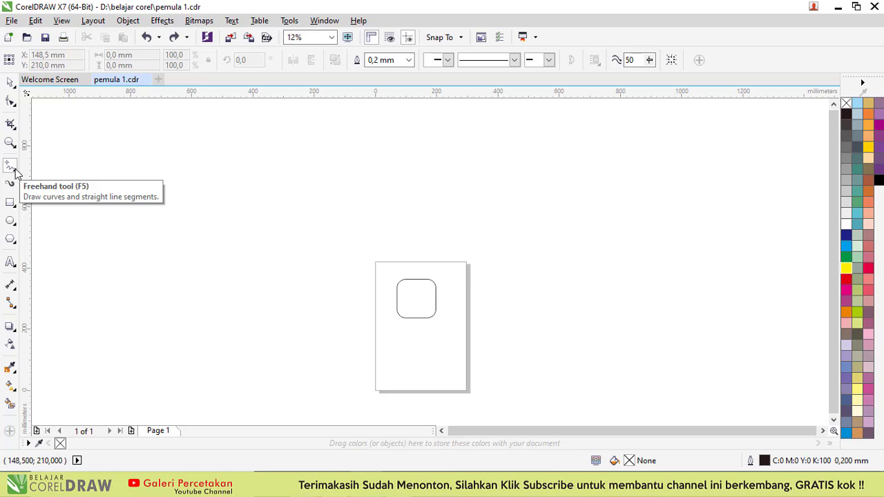
pyautogui.click(15, 170)
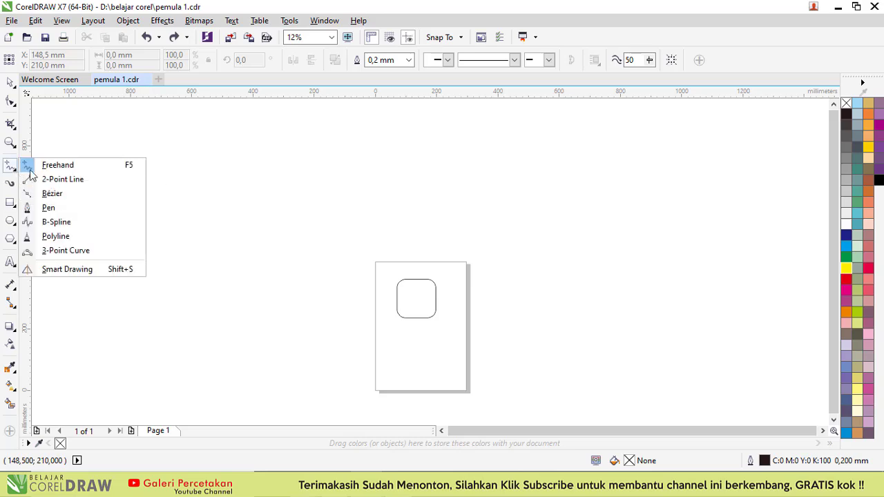
pyautogui.click(69, 194)
pyautogui.scroll(3, 449, 272)
pyautogui.scroll(-3, 267, 253)
pyautogui.scroll(6, 247, 240)
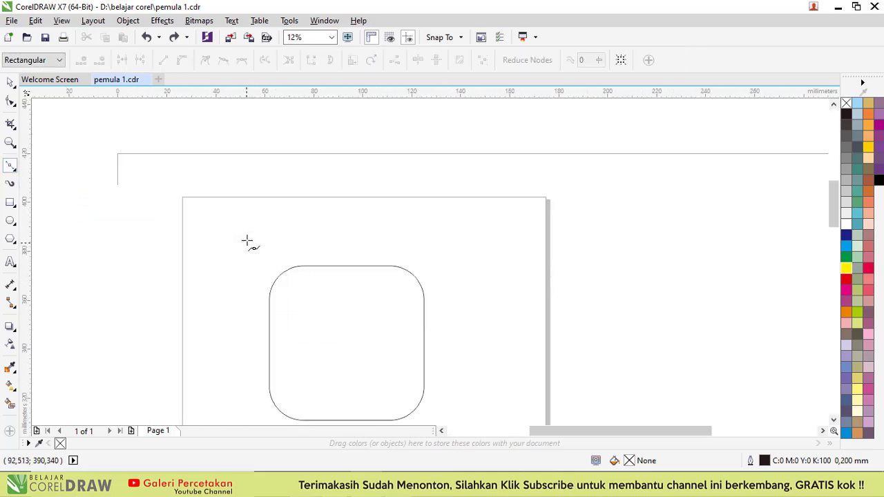
pyautogui.scroll(-4, 247, 240)
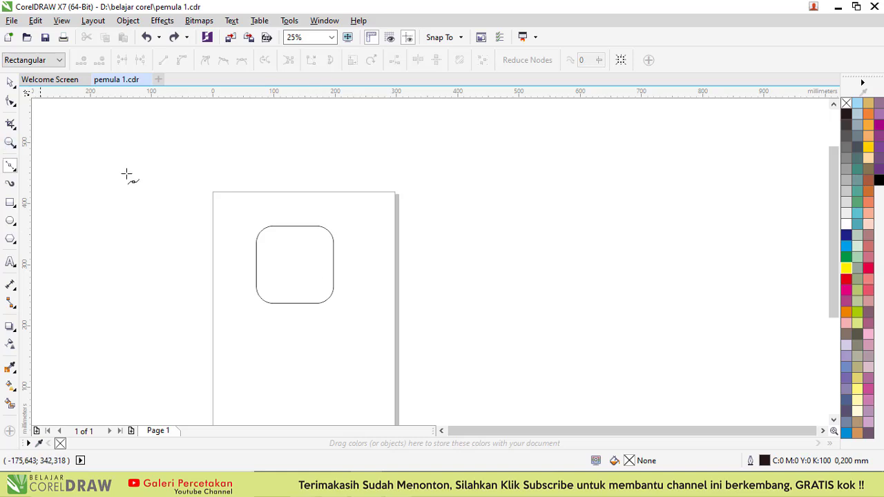
pyautogui.scroll(2, 330, 212)
pyautogui.scroll(-2, 347, 197)
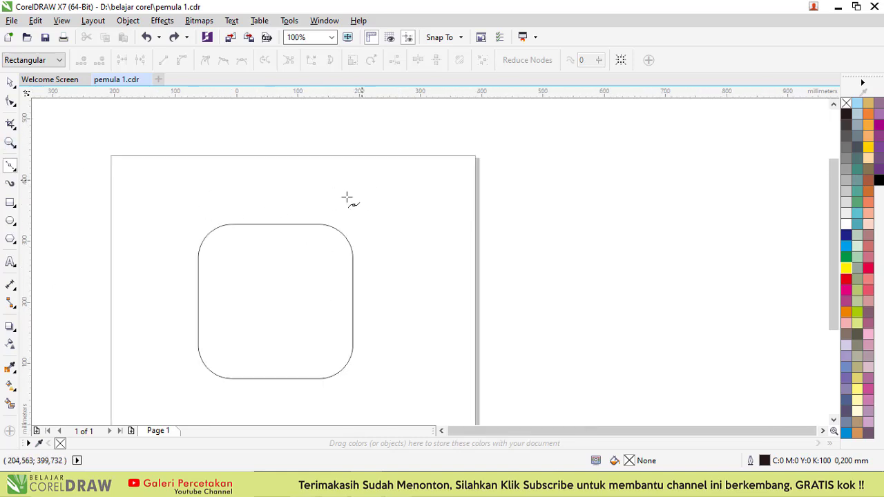
pyautogui.scroll(-1, 243, 238)
# Step: Duplicate the square down and to the right so both overlap and span about 202 by 154 mm, and weld them into one outline
pyautogui.click(12, 86)
pyautogui.moveTo(325, 235); pyautogui.dragTo(377, 267)
pyautogui.rightClick(371, 256)
pyautogui.scroll(1, 371, 234)
pyautogui.keyDown('shift'); pyautogui.click(227, 190); pyautogui.keyUp('shift')
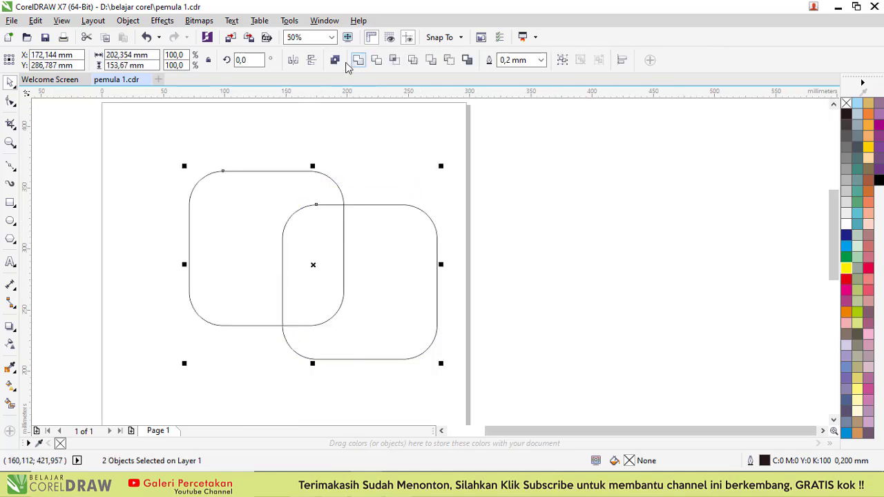
pyautogui.click(357, 61)
# Step: Trace the welded outline with straight Bézier segments from its upper edge through the upper-right notch and right side to the lower-right rounding
pyautogui.press('F5')
pyautogui.scroll(1, 304, 173)
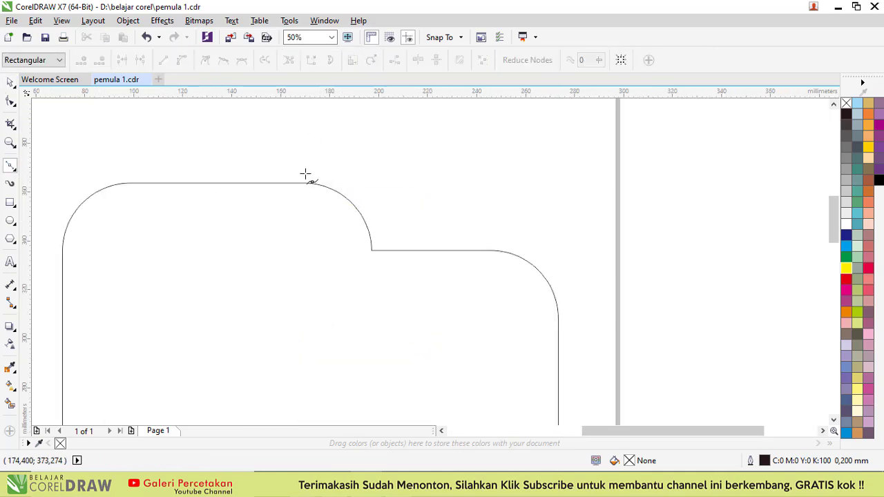
pyautogui.click(236, 182)
pyautogui.click(372, 250)
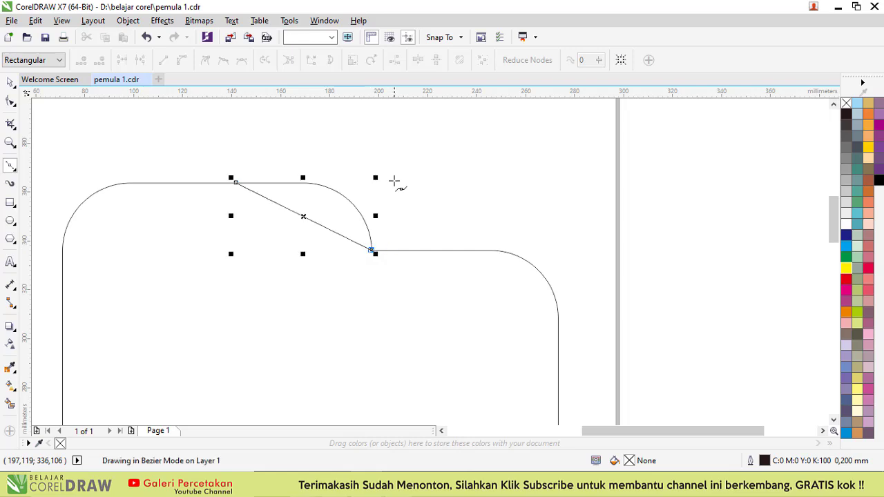
pyautogui.scroll(-1, 396, 181)
pyautogui.scroll(1, 432, 257)
pyautogui.click(522, 256)
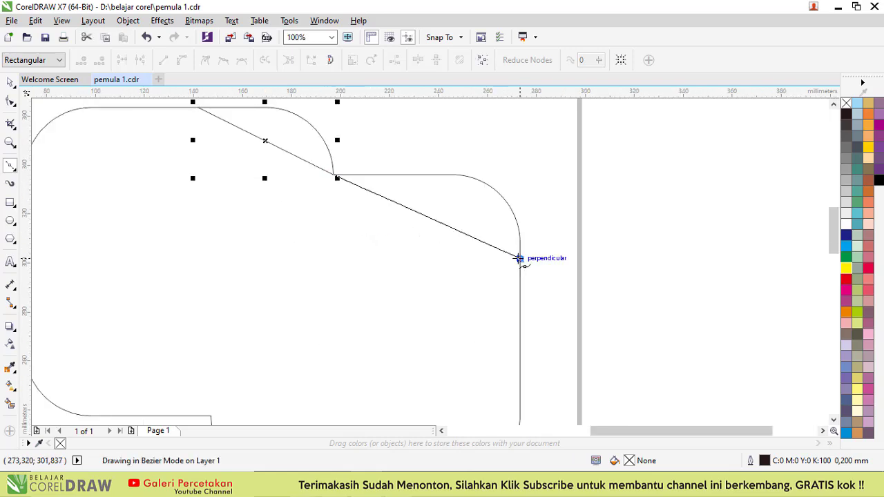
pyautogui.scroll(-2, 514, 262)
pyautogui.scroll(1, 502, 276)
pyautogui.click(503, 278)
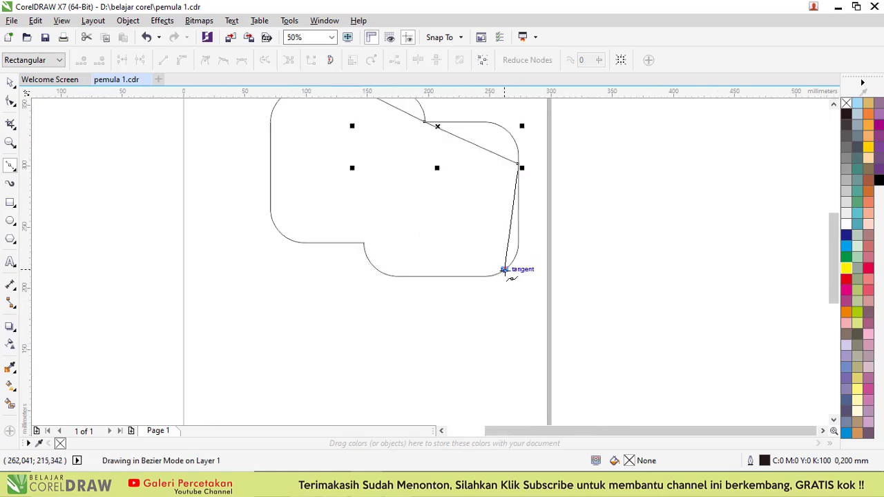
# Step: Continue the trace along the lower edge, the lower-left notch and the left side, and close it at its starting node
pyautogui.click(392, 276)
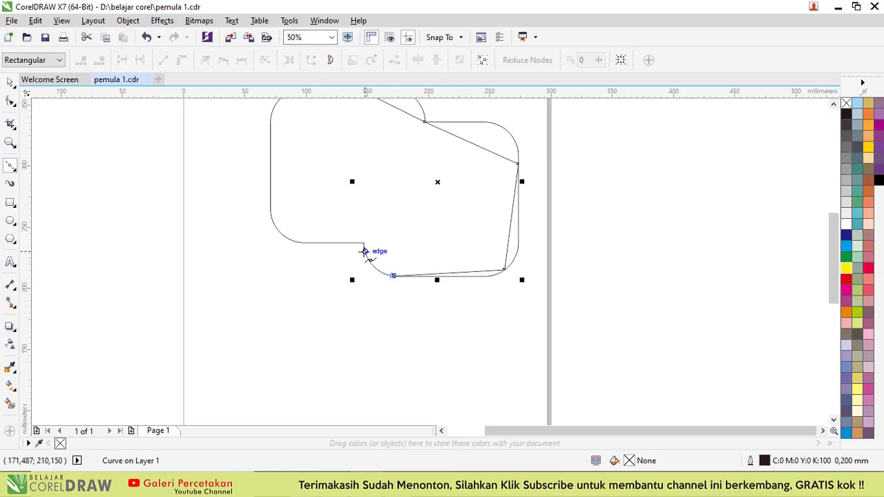
pyautogui.click(364, 243)
pyautogui.click(284, 236)
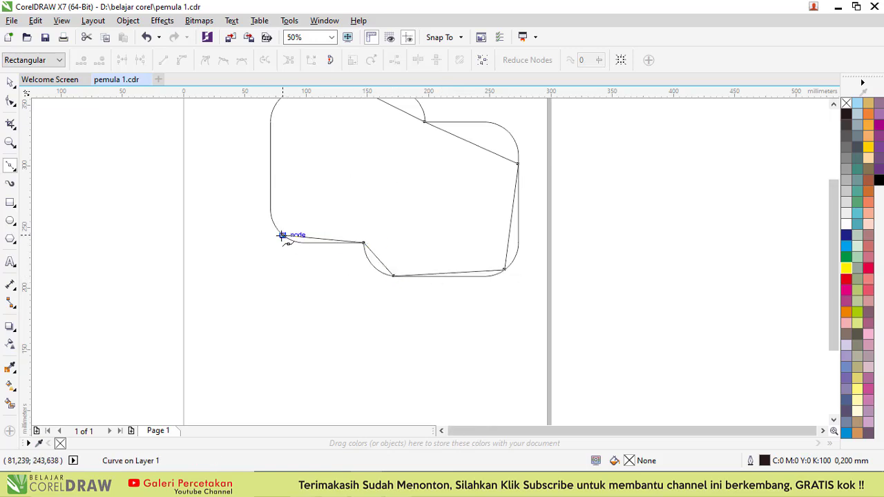
pyautogui.scroll(-1, 280, 199)
pyautogui.scroll(1, 280, 198)
pyautogui.click(266, 106)
pyautogui.scroll(-1, 298, 236)
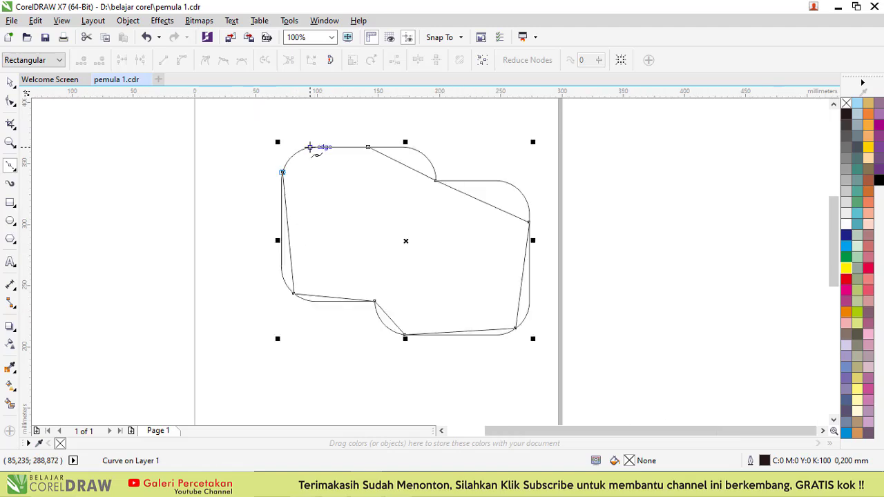
pyautogui.scroll(1, 310, 146)
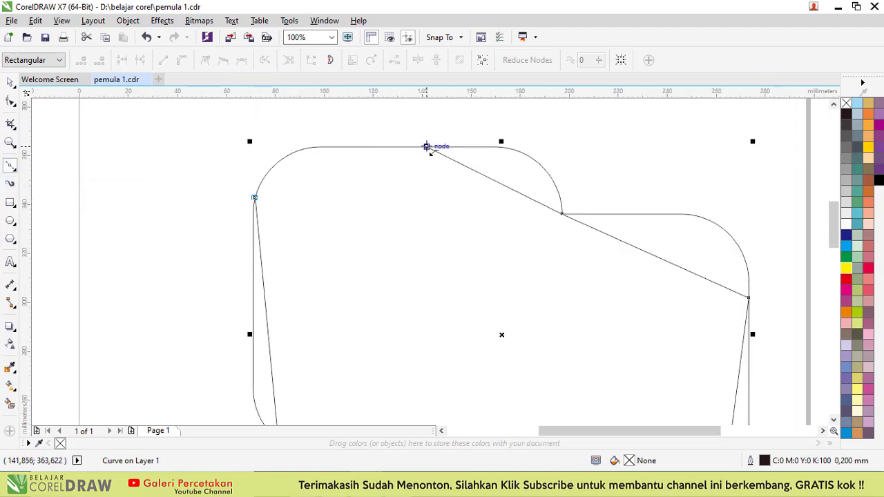
pyautogui.click(426, 146)
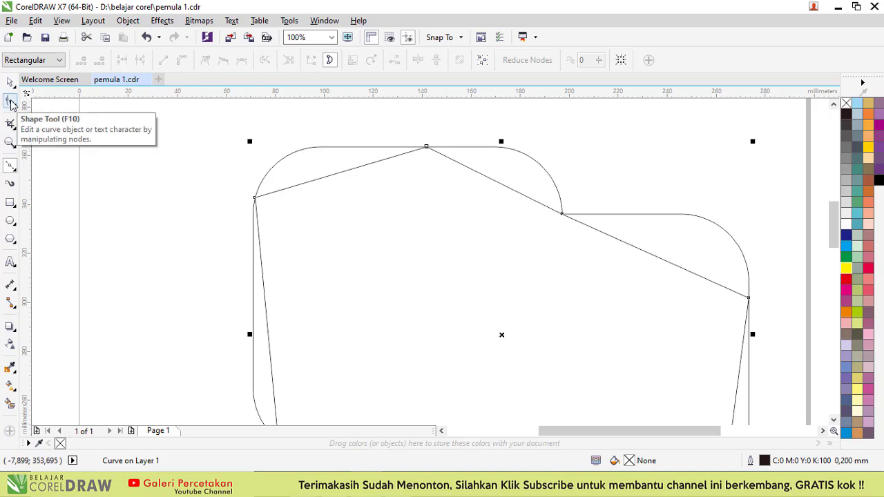
# Step: Convert the trace's upper-left straight segment to a curve and bend it outward to follow the rounded corner
pyautogui.click(10, 102)
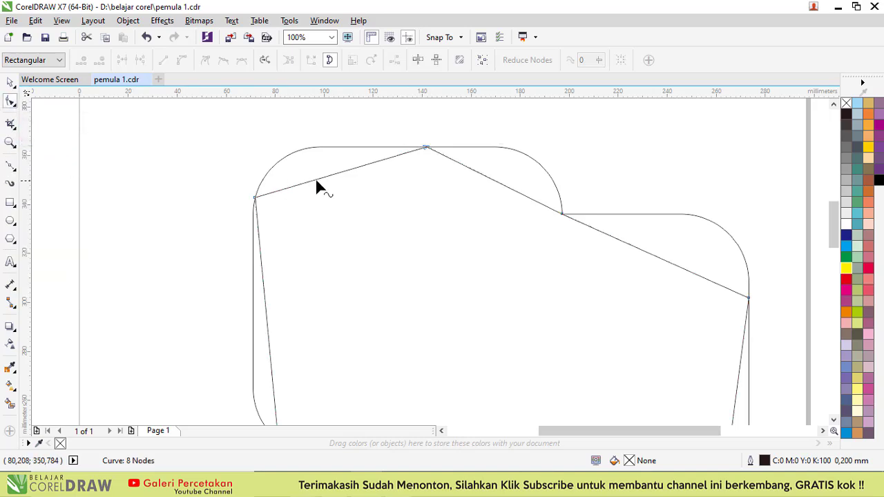
pyautogui.scroll(2, 330, 177)
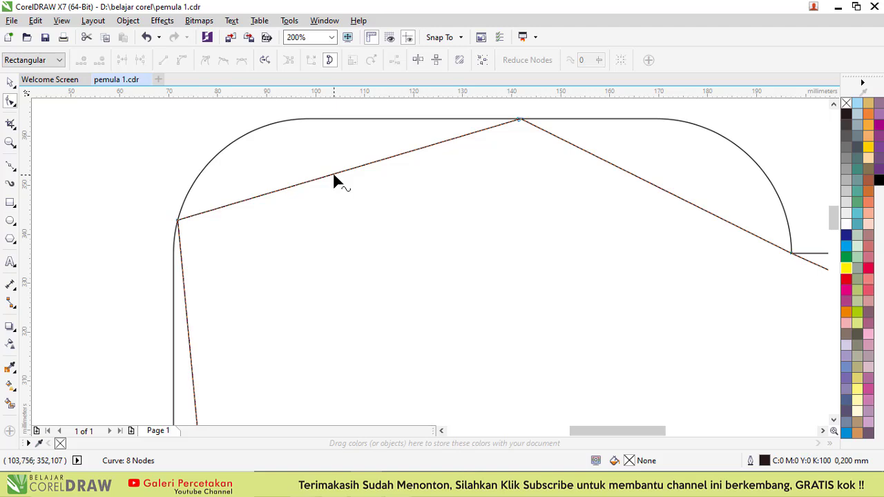
pyautogui.click(334, 175)
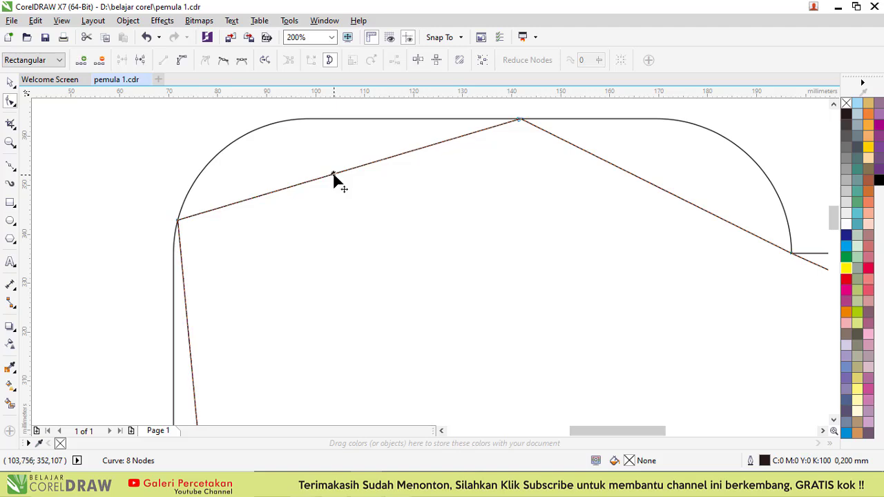
pyautogui.click(181, 60)
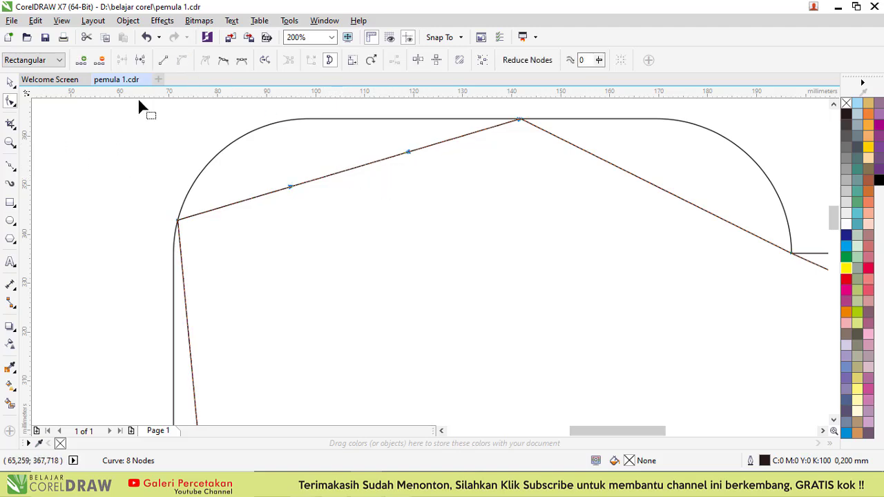
pyautogui.moveTo(312, 185); pyautogui.dragTo(253, 132)
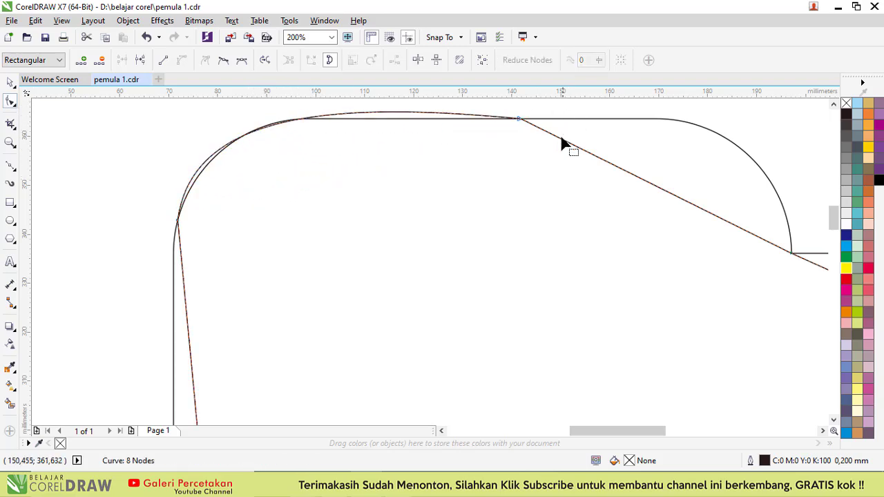
# Step: Try to shift the straight segment between the trace's top node and the notch up and to the left, and undo it
pyautogui.moveTo(564, 142); pyautogui.dragTo(444, 93)
pyautogui.scroll(-1, 481, 184)
pyautogui.click(435, 124)
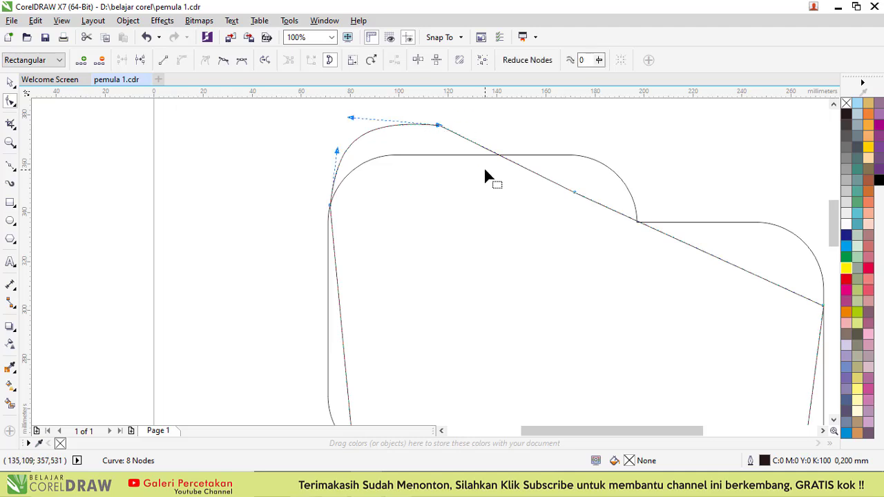
pyautogui.scroll(2, 477, 169)
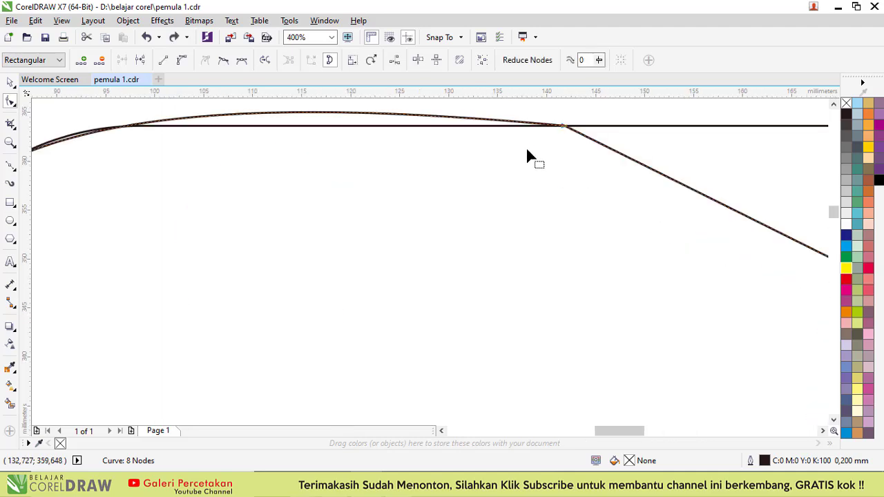
# Step: Extend the top node's curve handle to the left so the bent segment lies closer to the outline's upper edge
pyautogui.scroll(-1, 529, 166)
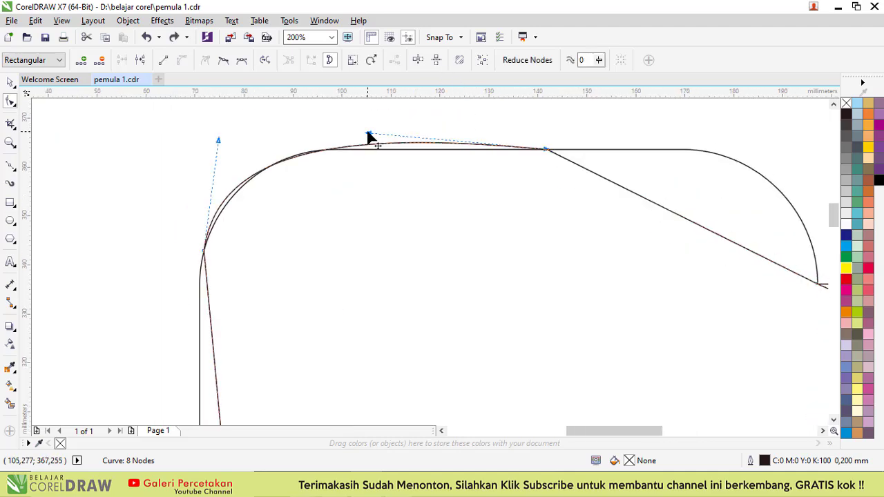
pyautogui.moveTo(367, 133); pyautogui.dragTo(291, 141)
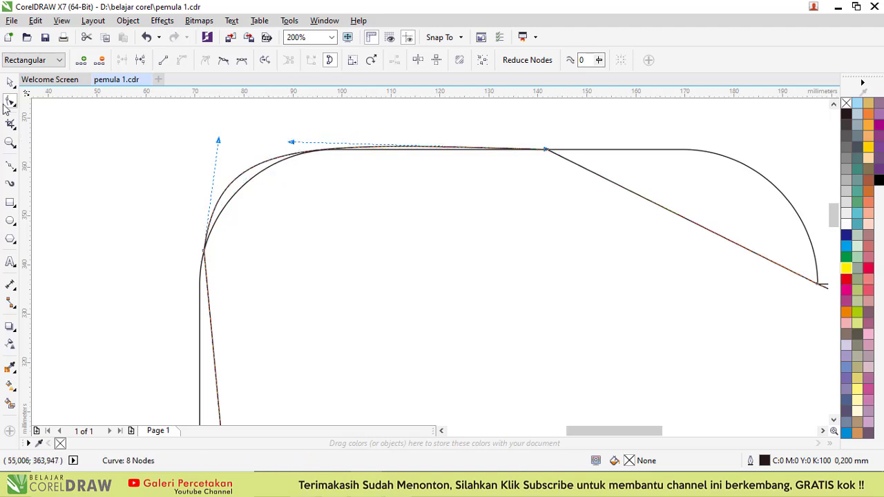
pyautogui.click(10, 83)
# Step: Delete the traced curve and the welded outline to empty the page
pyautogui.scroll(-1, 487, 233)
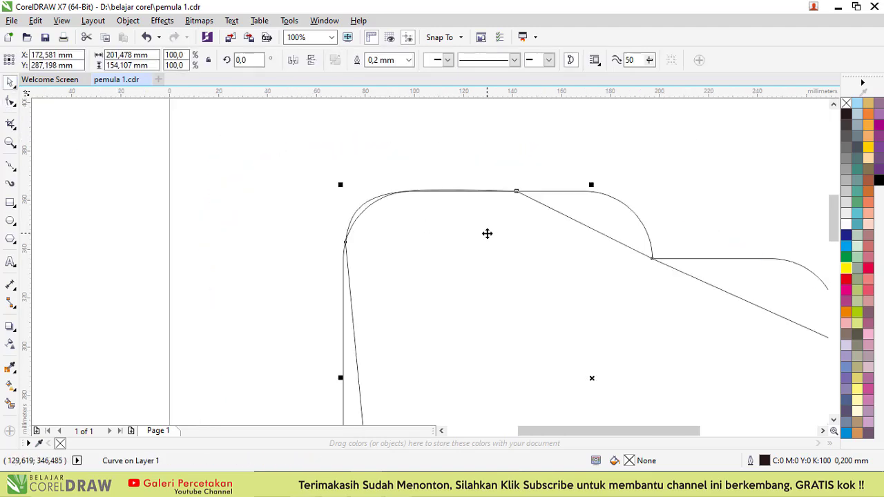
pyautogui.press('Delete')
pyautogui.click(586, 217)
pyautogui.press('Delete')
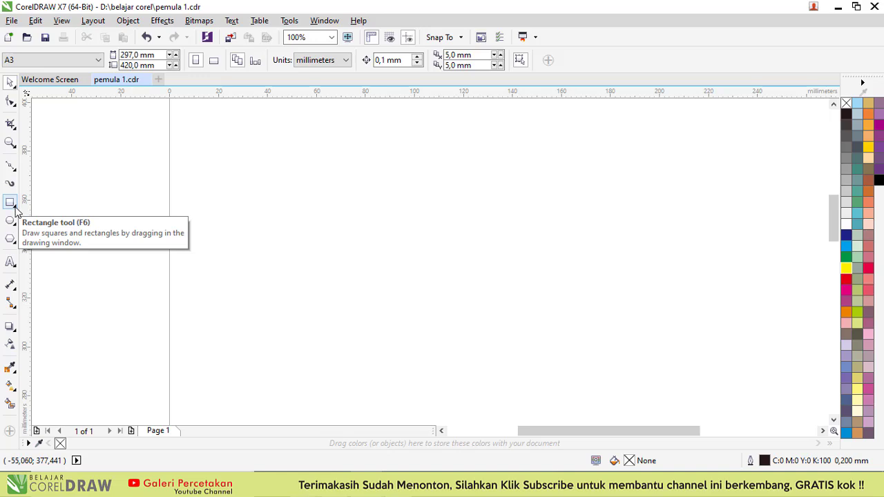
pyautogui.click(16, 209)
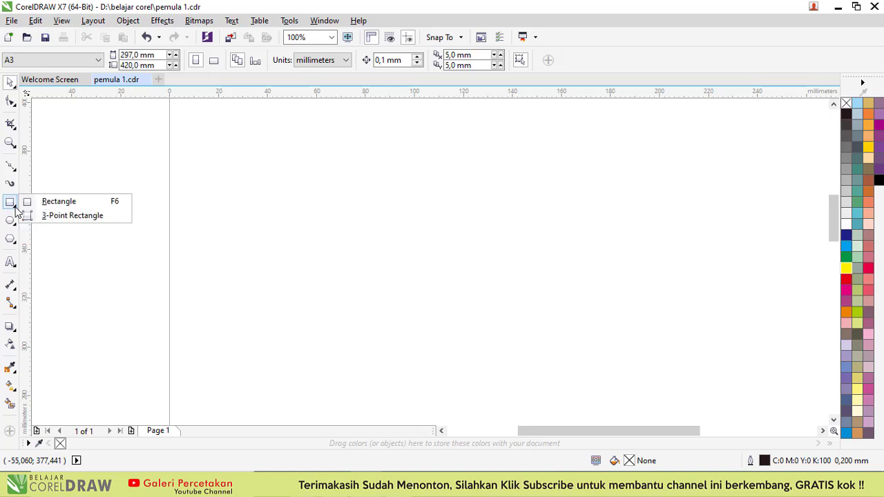
pyautogui.click(61, 202)
pyautogui.click(17, 228)
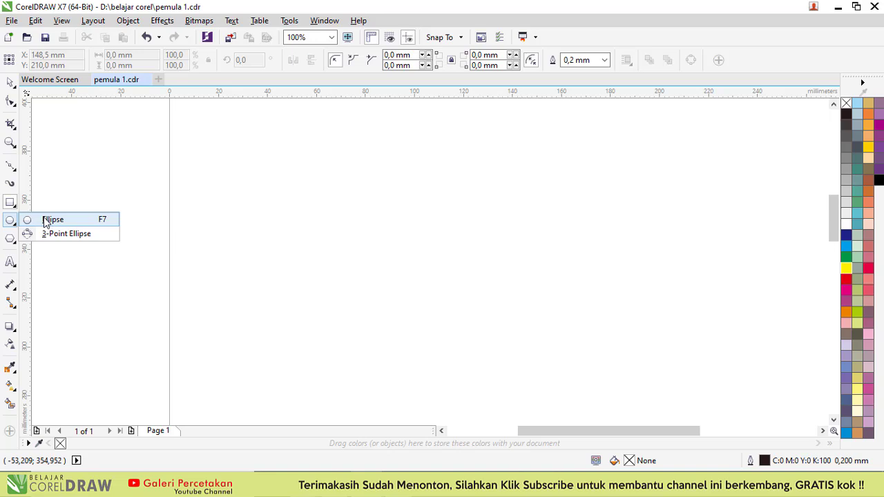
# Step: Draw a five-sided polygon about 84 by 80 mm and move it to the right so it lies fully inside the page
pyautogui.click(15, 241)
pyautogui.click(14, 241)
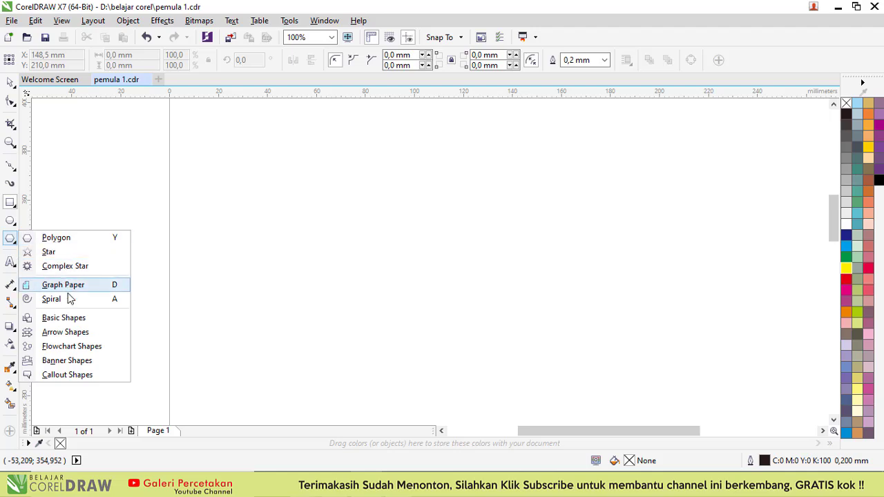
pyautogui.click(56, 238)
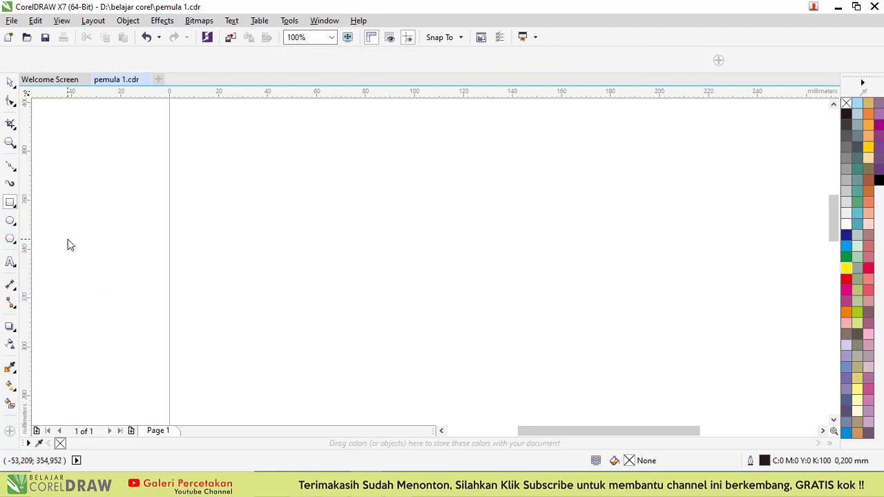
pyautogui.moveTo(262, 230); pyautogui.dragTo(364, 339)
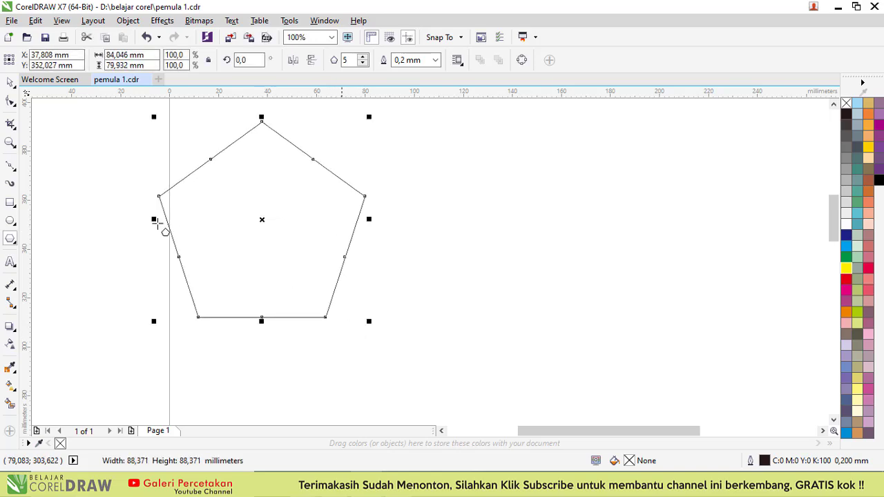
pyautogui.moveTo(207, 168); pyautogui.dragTo(291, 192)
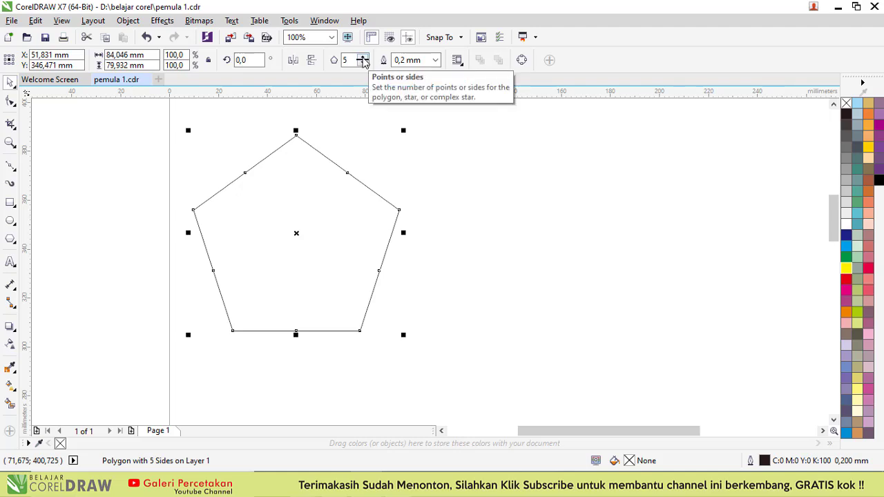
# Step: Increase the polygon's number of sides to 10
pyautogui.click(363, 57)
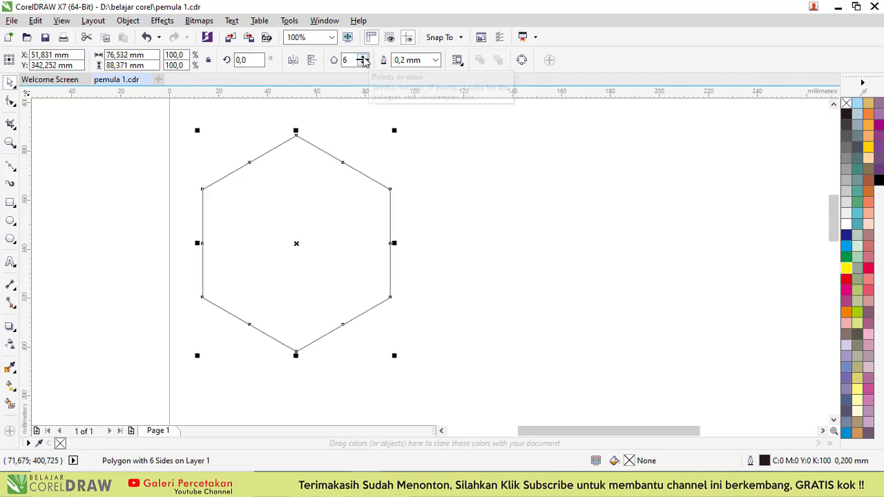
pyautogui.click(363, 57)
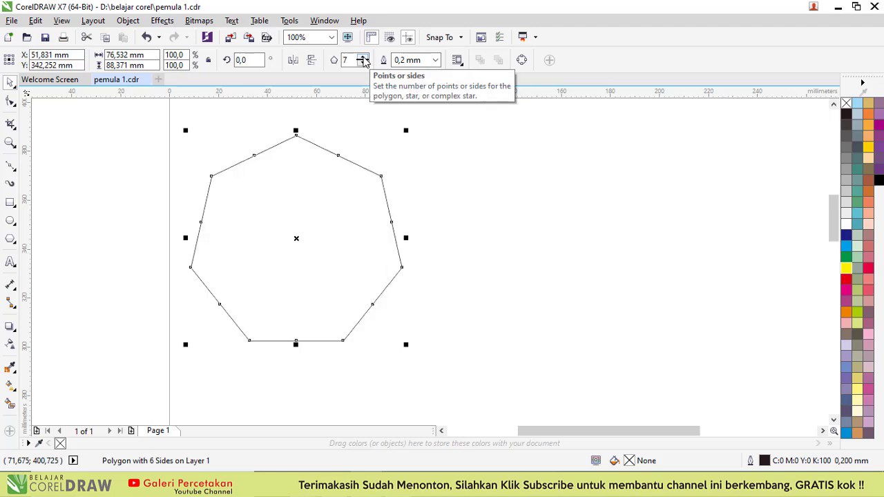
pyautogui.click(363, 57)
pyautogui.click(364, 57)
pyautogui.click(363, 57)
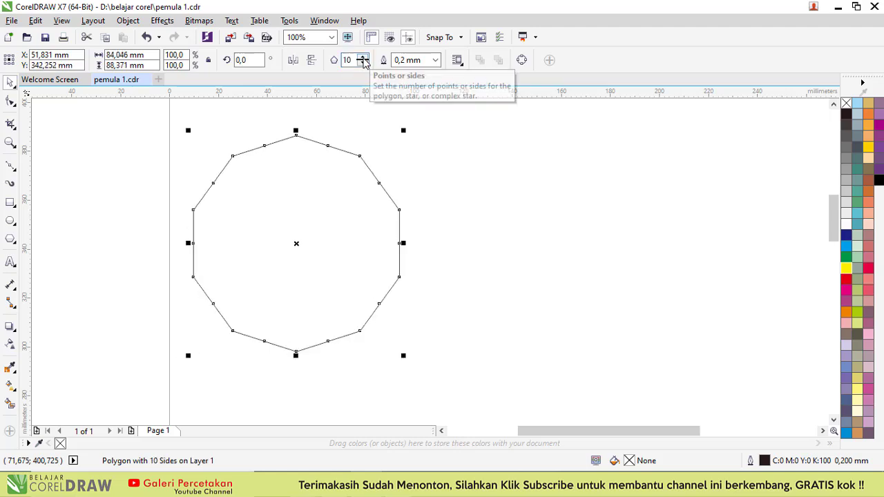
# Step: Reduce the polygon to 3 sides and shift the triangle slightly up and to the left
pyautogui.click(363, 63)
pyautogui.click(363, 64)
pyautogui.click(363, 64)
pyautogui.click(363, 63)
pyautogui.click(363, 64)
pyautogui.click(363, 63)
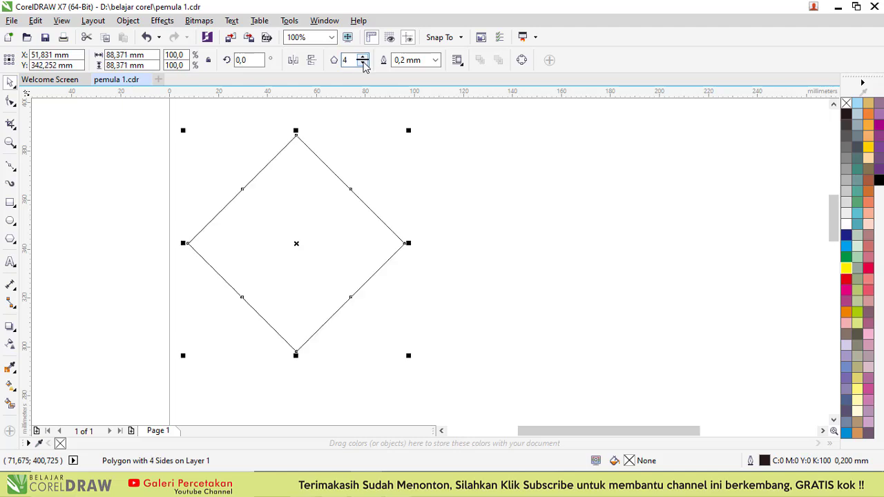
pyautogui.click(363, 64)
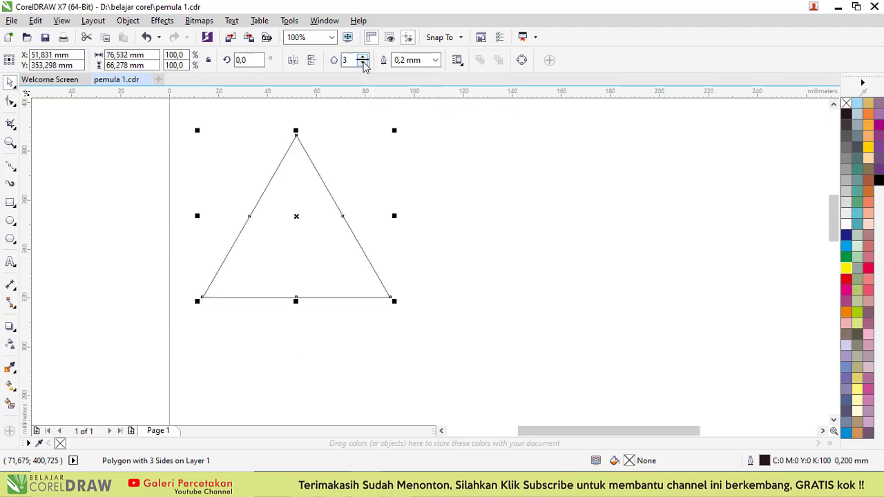
pyautogui.click(366, 143)
pyautogui.moveTo(294, 205); pyautogui.dragTo(283, 200)
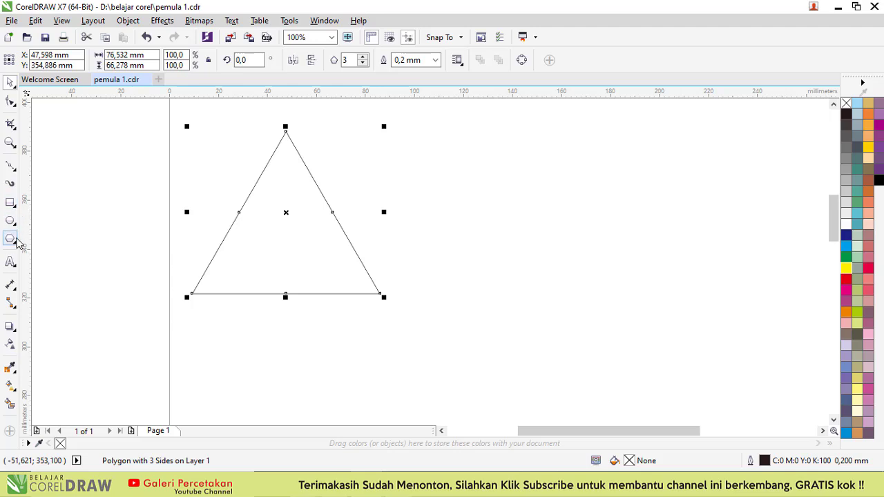
# Step: Draw a five-pointed star about 82 by 78 mm beside the triangle and move it slightly to the right
pyautogui.click(18, 246)
pyautogui.click(38, 252)
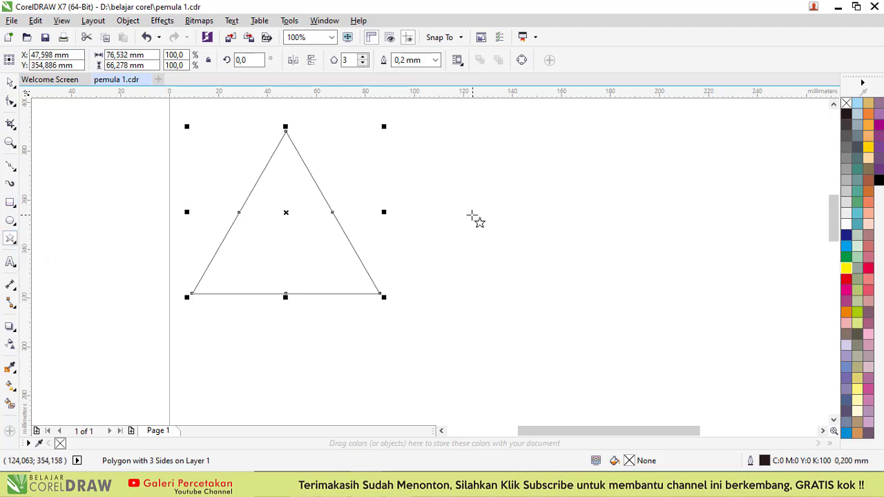
pyautogui.moveTo(468, 216); pyautogui.dragTo(548, 321)
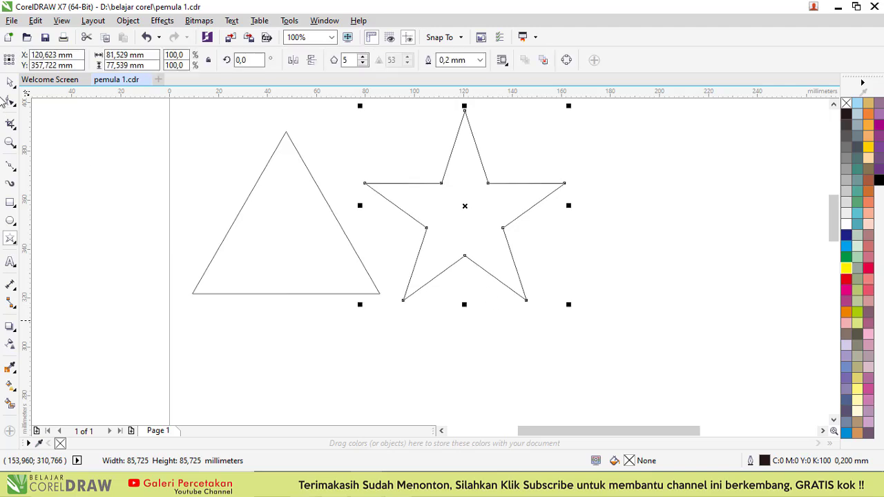
pyautogui.click(11, 83)
pyautogui.moveTo(485, 186); pyautogui.dragTo(506, 187)
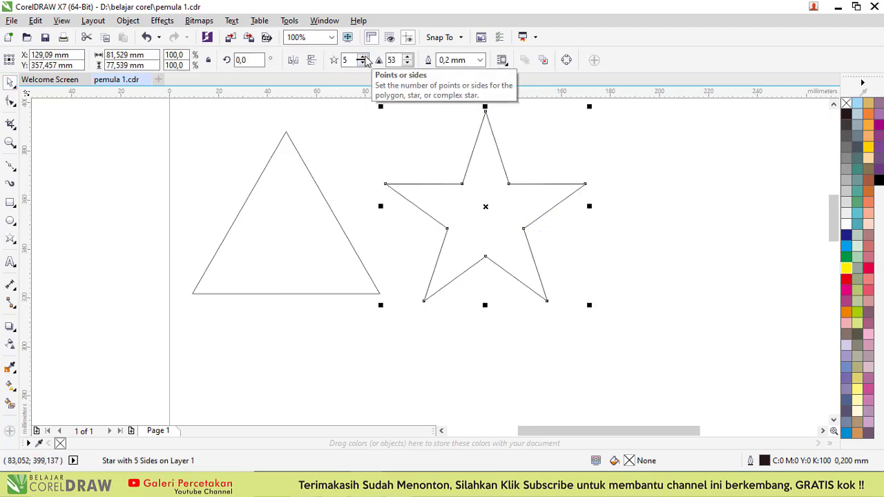
# Step: Increase the star's number of points to 35
pyautogui.click(362, 57)
pyautogui.click(362, 56)
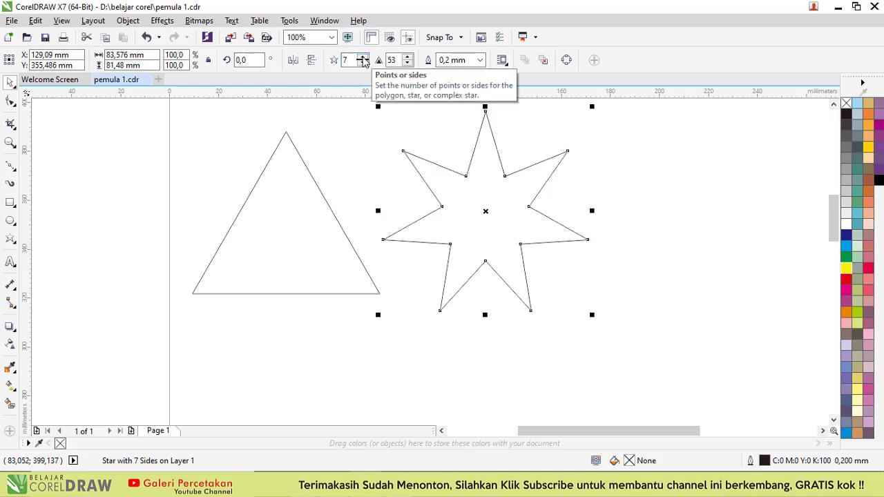
pyautogui.click(363, 58)
pyautogui.click(362, 57)
pyautogui.click(362, 57)
pyautogui.click(362, 57)
pyautogui.click(363, 57)
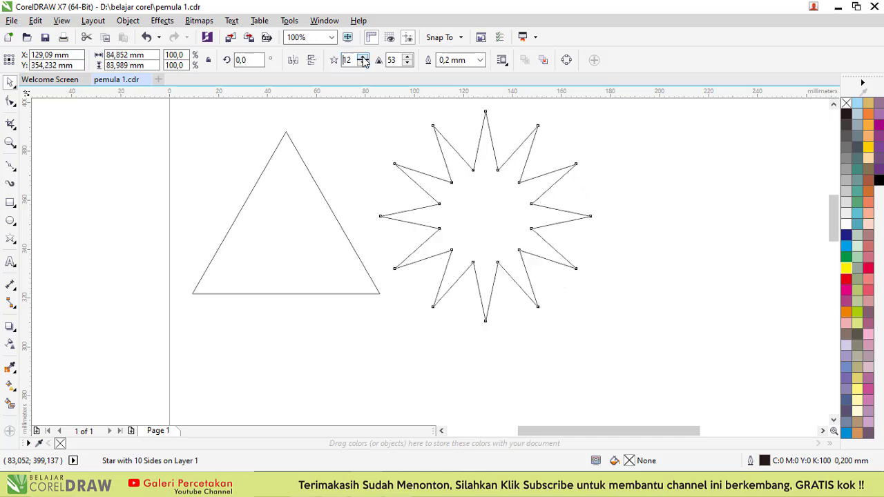
pyautogui.click(363, 57)
pyautogui.click(362, 57)
pyautogui.click(362, 58)
pyautogui.click(362, 58)
pyautogui.click(363, 58)
pyautogui.click(362, 58)
pyautogui.click(362, 57)
pyautogui.click(363, 58)
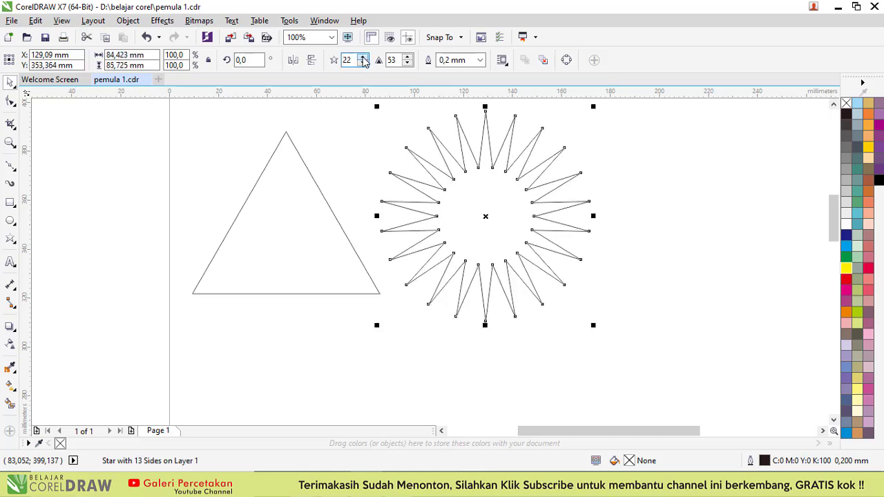
pyautogui.click(362, 57)
pyautogui.click(362, 57)
pyautogui.click(363, 57)
pyautogui.click(363, 58)
pyautogui.click(362, 57)
pyautogui.click(362, 58)
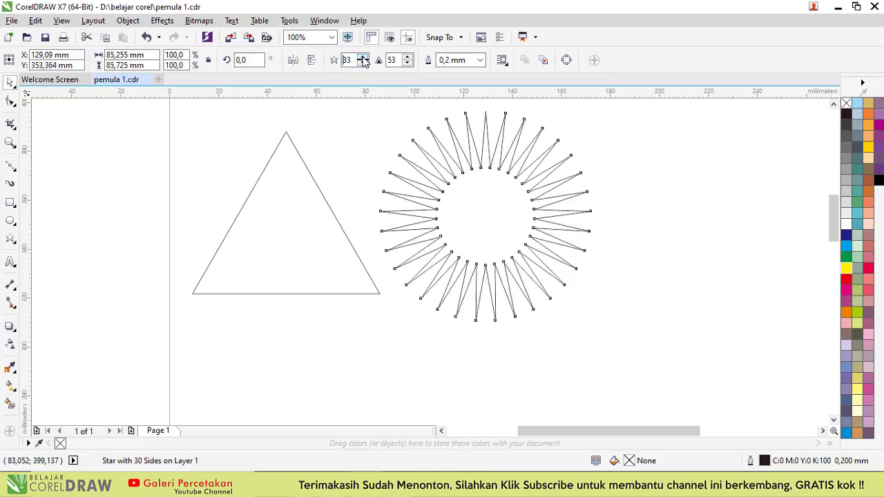
pyautogui.click(363, 58)
# Step: Reduce the star's number of points to 15
pyautogui.click(364, 63)
pyautogui.click(363, 63)
pyautogui.click(363, 63)
pyautogui.click(363, 63)
pyautogui.click(363, 63)
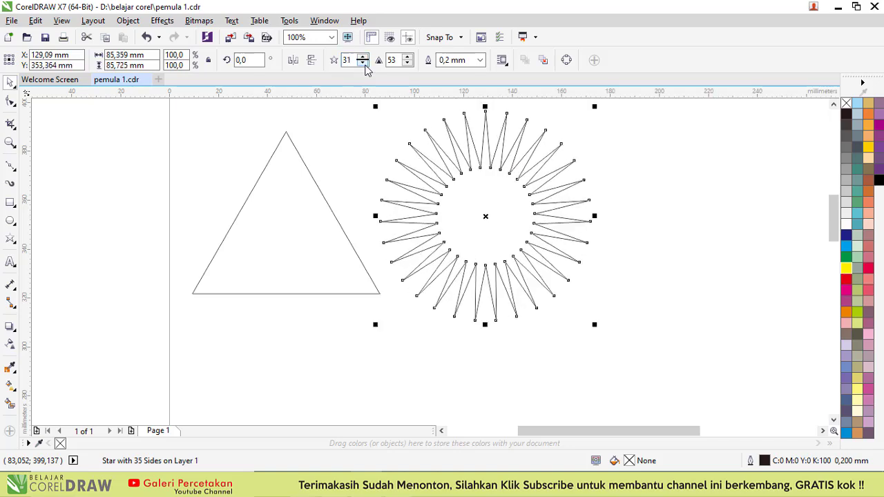
pyautogui.click(363, 63)
pyautogui.click(363, 63)
pyautogui.click(364, 63)
pyautogui.click(363, 63)
pyautogui.click(363, 62)
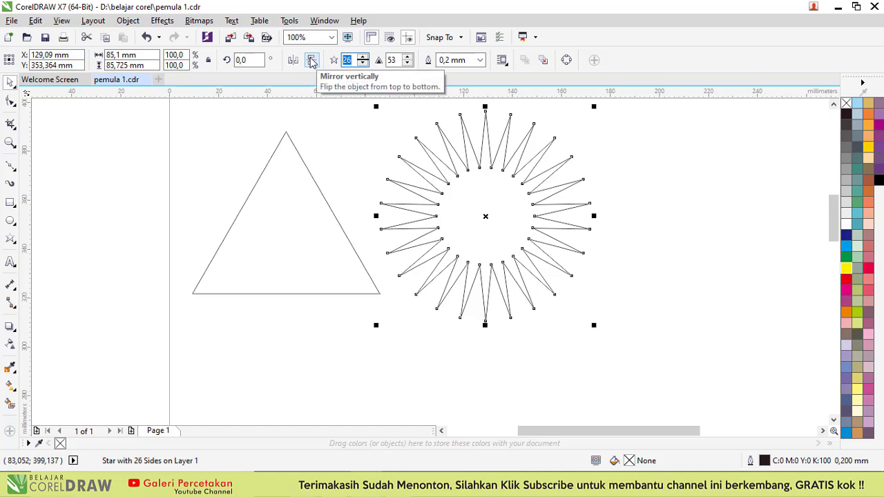
pyautogui.write('15')
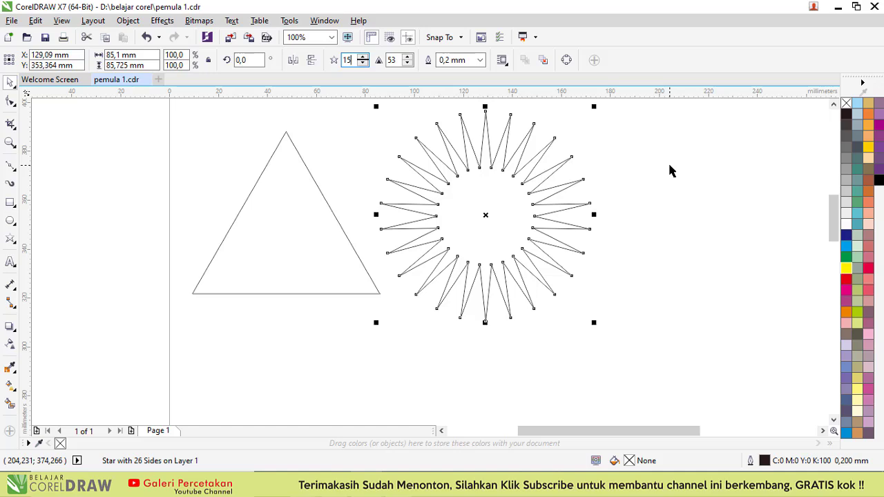
pyautogui.press('Return')
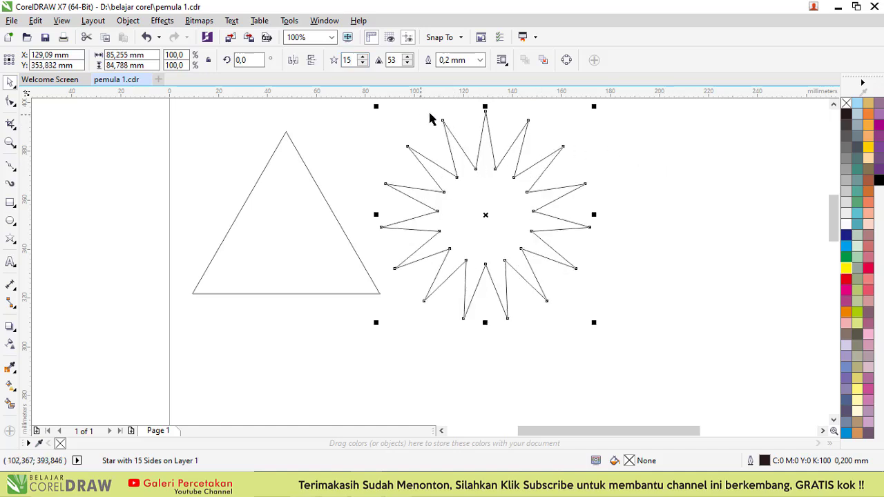
# Step: Move an inner node of the star slightly outward and pull the midpoint node of the triangle's left edge inward to form a three-pointed shape
pyautogui.click(10, 101)
pyautogui.scroll(1, 470, 128)
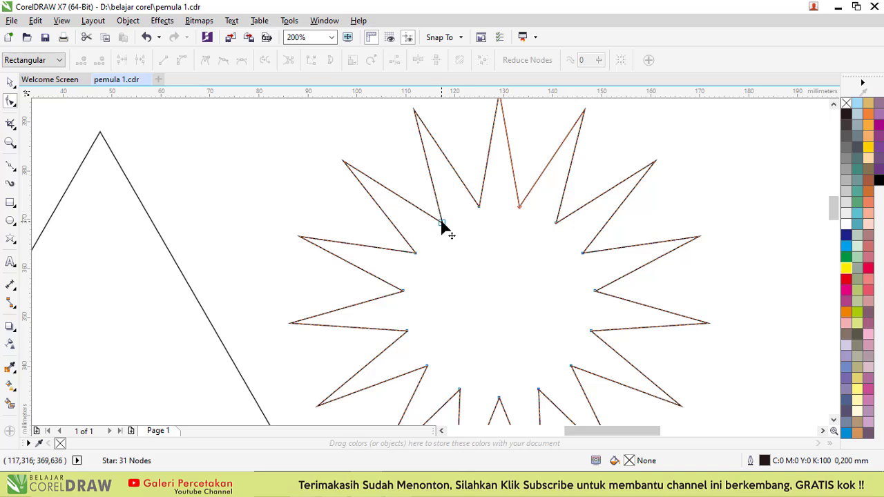
pyautogui.scroll(-1, 442, 228)
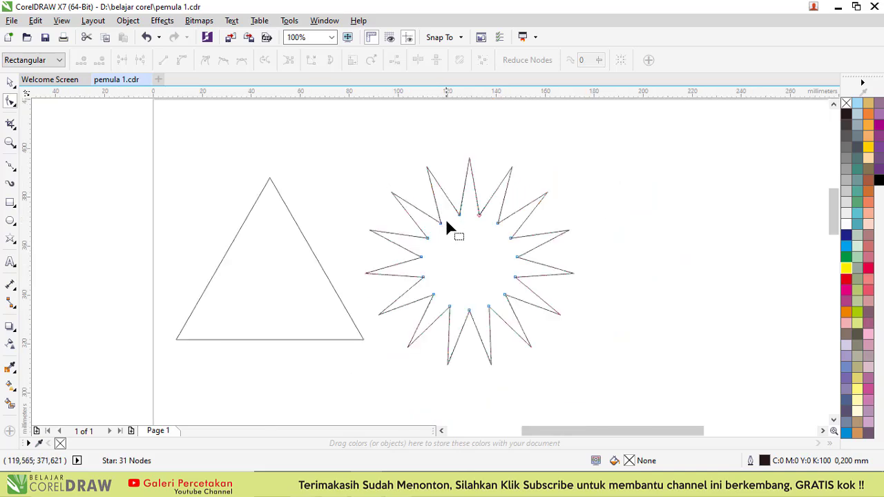
pyautogui.moveTo(440, 224)
pyautogui.mouseDown()
pyautogui.moveTo(418, 193)
pyautogui.moveTo(463, 256)
pyautogui.moveTo(414, 199)
pyautogui.moveTo(438, 219)
pyautogui.mouseUp()
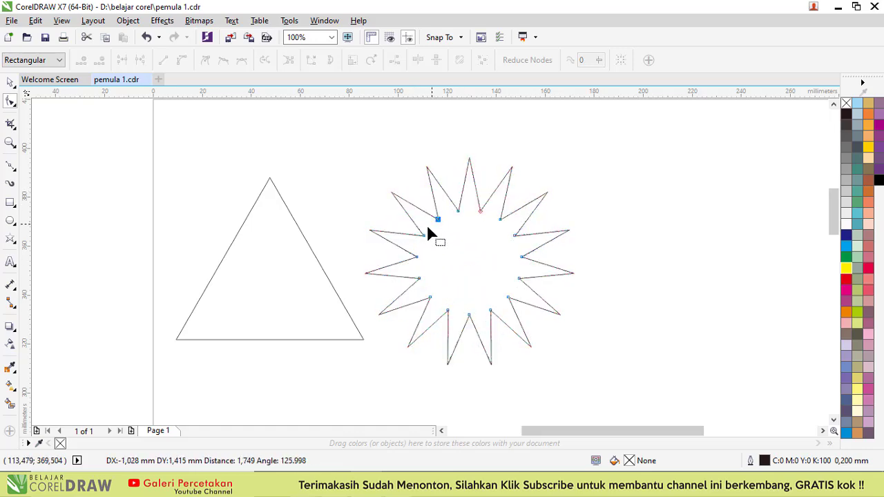
pyautogui.click(282, 246)
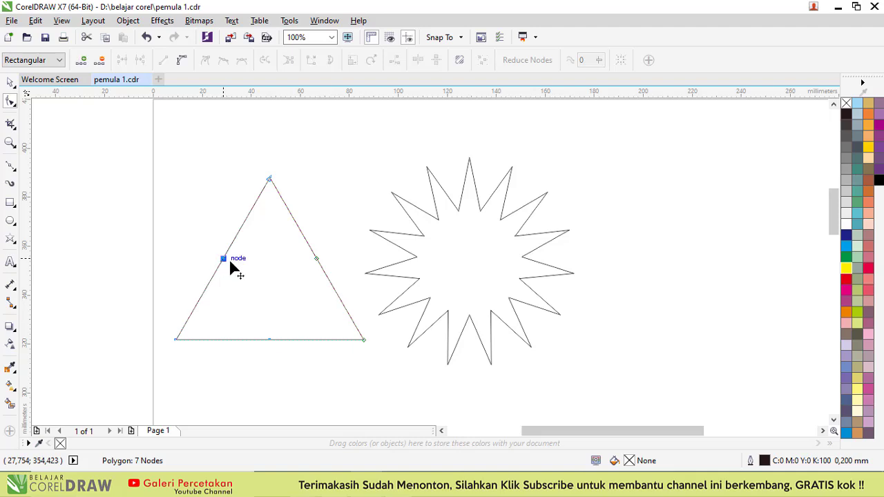
pyautogui.moveTo(230, 263)
pyautogui.mouseDown()
pyautogui.moveTo(256, 276)
pyautogui.moveTo(235, 250)
pyautogui.moveTo(246, 262)
pyautogui.mouseUp()
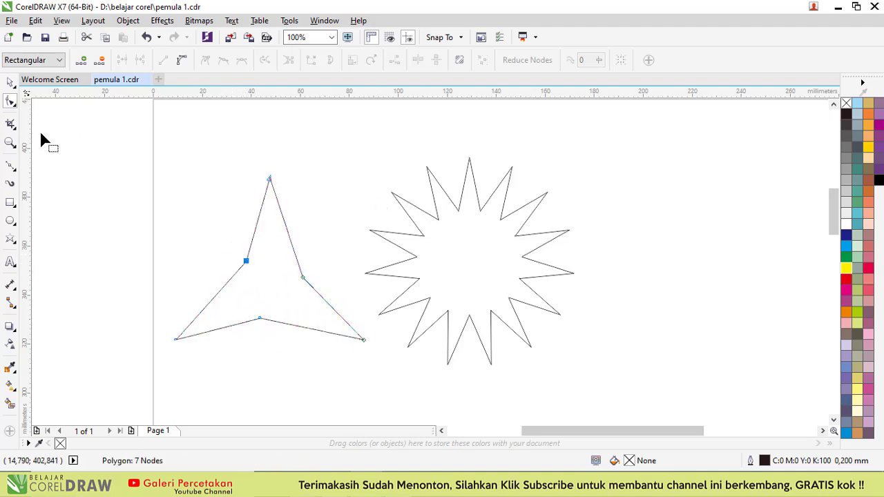
# Step: Distort the centre of the three-pointed shape into a spiral with the Twirl tool
pyautogui.click(15, 105)
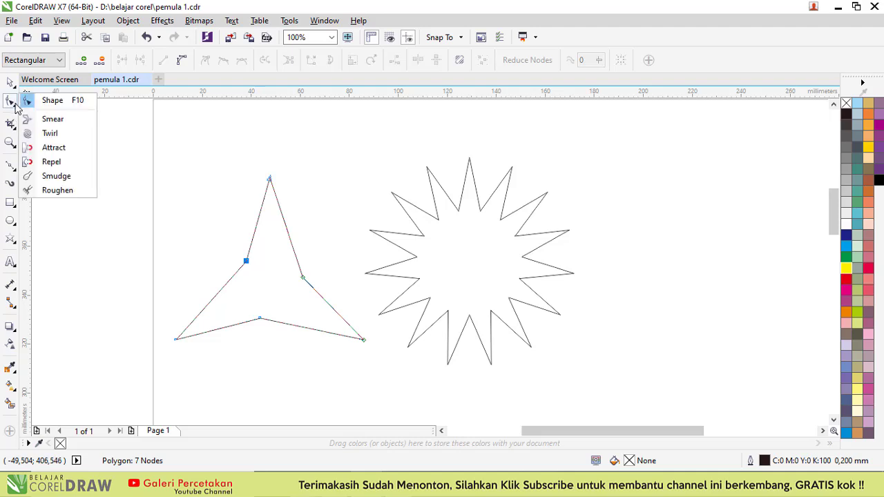
pyautogui.click(61, 134)
pyautogui.moveTo(292, 263); pyautogui.dragTo(292, 262)
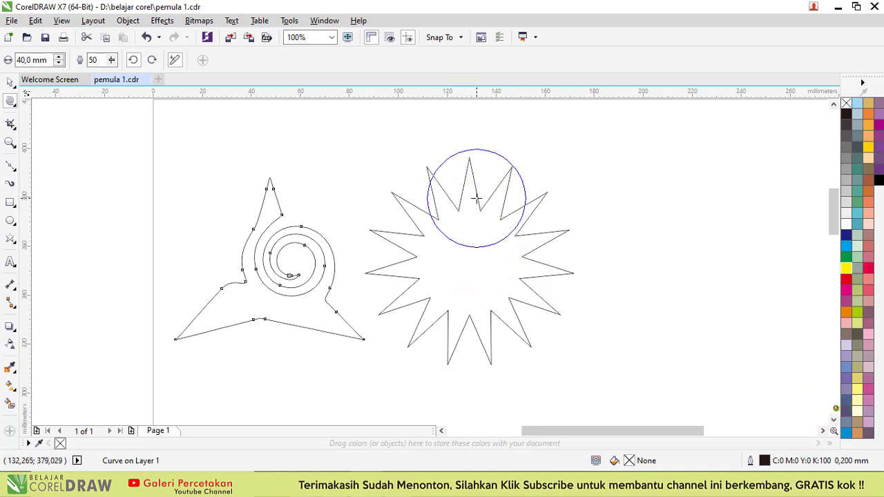
# Step: Twirl the 15-pointed star in several places around its outline until the spikes become swirling curves
pyautogui.click(10, 82)
pyautogui.click(512, 213)
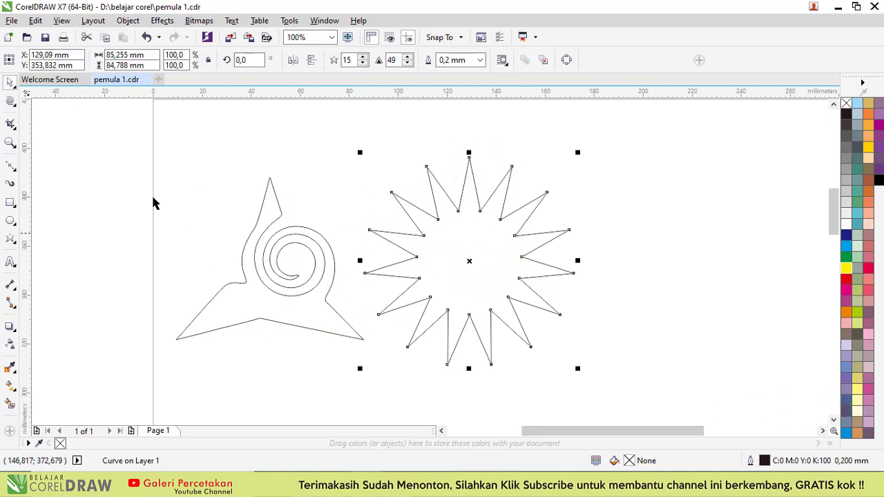
pyautogui.click(10, 101)
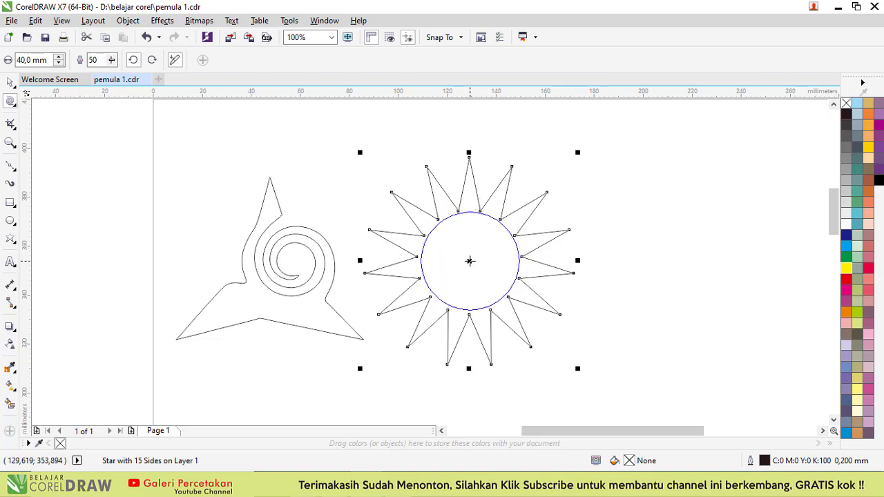
pyautogui.moveTo(473, 221); pyautogui.dragTo(476, 205)
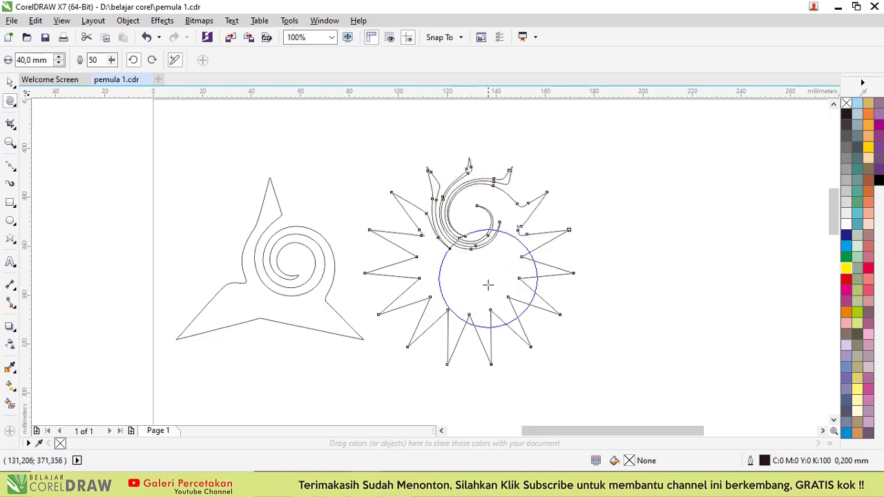
pyautogui.moveTo(487, 284)
pyautogui.mouseDown()
pyautogui.moveTo(405, 308)
pyautogui.moveTo(415, 293)
pyautogui.mouseUp()
pyautogui.moveTo(416, 246); pyautogui.dragTo(418, 242)
pyautogui.moveTo(495, 253)
pyautogui.mouseDown()
pyautogui.moveTo(519, 248)
pyautogui.moveTo(528, 193)
pyautogui.moveTo(507, 197)
pyautogui.mouseUp()
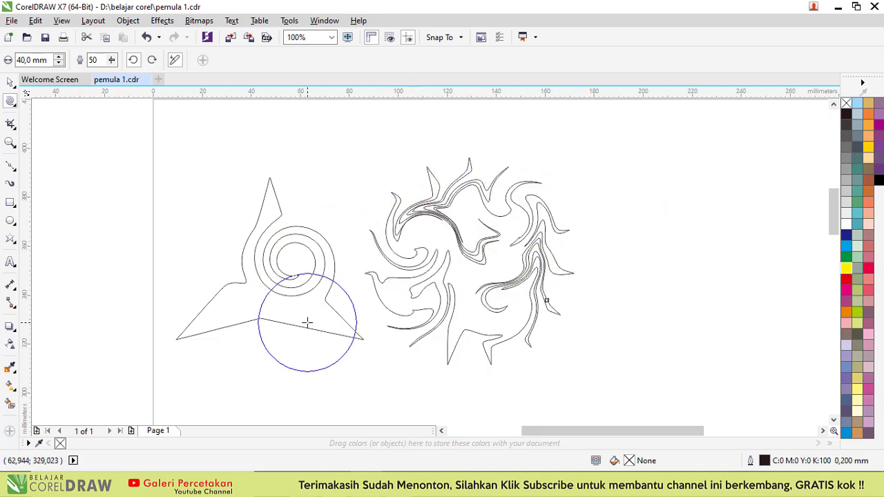
# Step: Twirl the lower edge and lower arms of the three-pointed spiral shape into wavy curls
pyautogui.moveTo(251, 279); pyautogui.dragTo(251, 279)
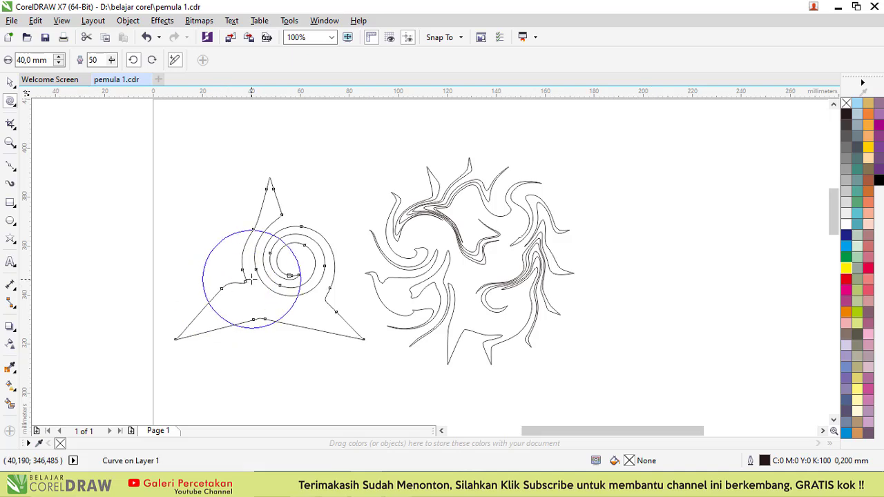
pyautogui.click(11, 82)
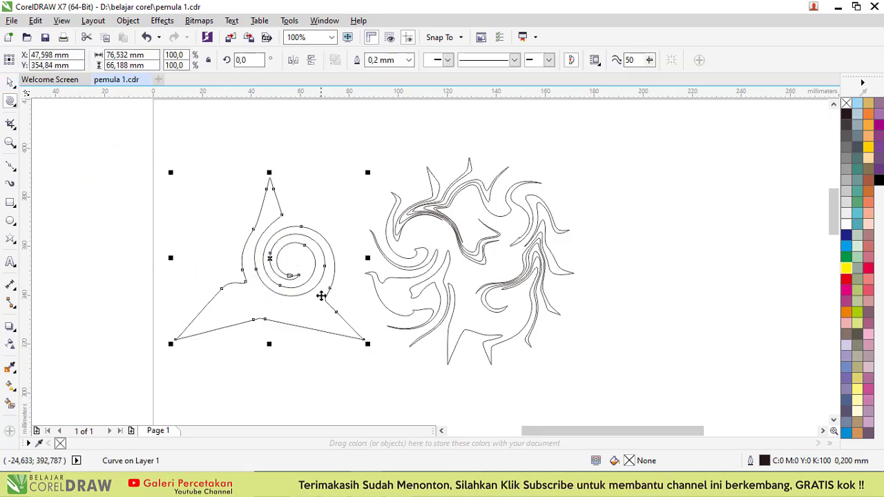
pyautogui.click(10, 101)
pyautogui.moveTo(276, 329)
pyautogui.mouseDown()
pyautogui.moveTo(240, 321)
pyautogui.moveTo(333, 318)
pyautogui.mouseUp()
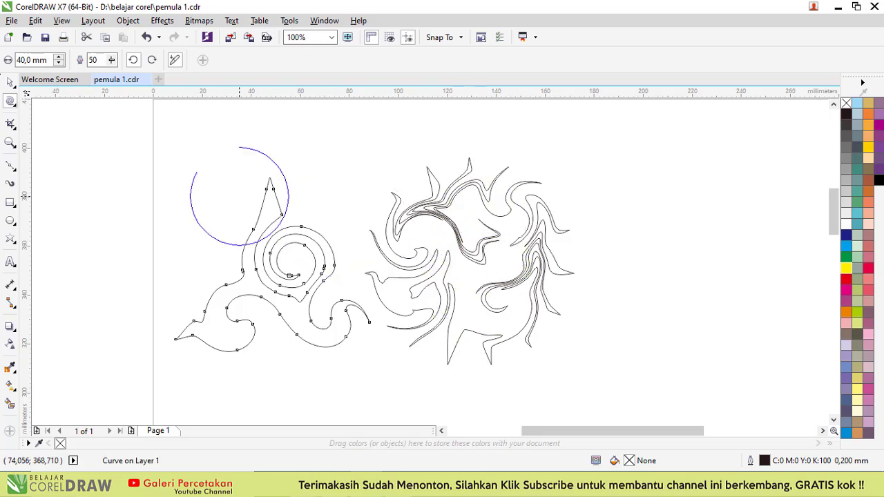
# Step: Delete the twirled star and the twirled three-pointed shape from the page
pyautogui.click(10, 81)
pyautogui.click(489, 213)
pyautogui.click(479, 246)
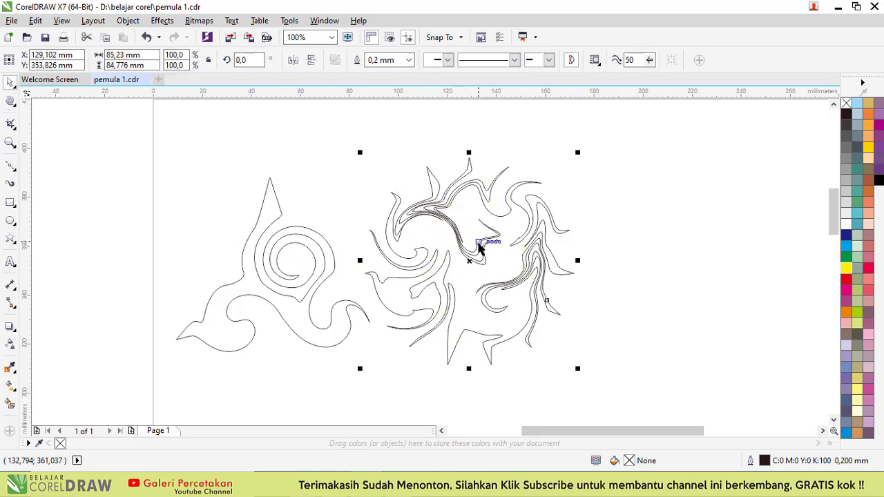
pyautogui.press('Delete')
pyautogui.click(317, 242)
pyautogui.press('Delete')
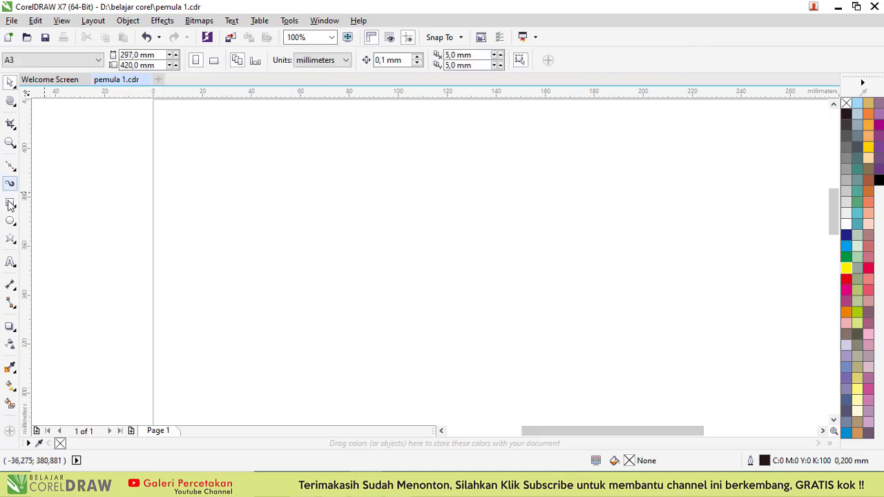
# Step: Draw a nine-pointed complex star about 104 by 102 mm in the upper part of the page
pyautogui.click(15, 244)
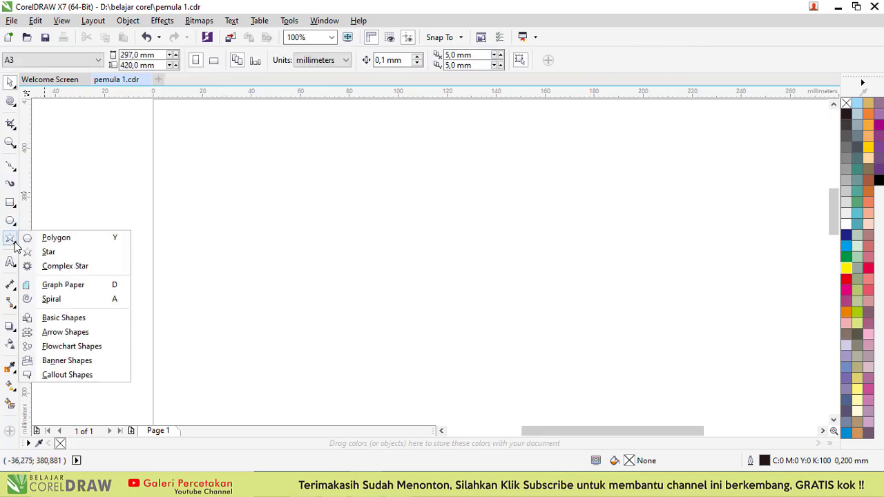
pyautogui.click(58, 271)
pyautogui.moveTo(380, 255); pyautogui.dragTo(509, 361)
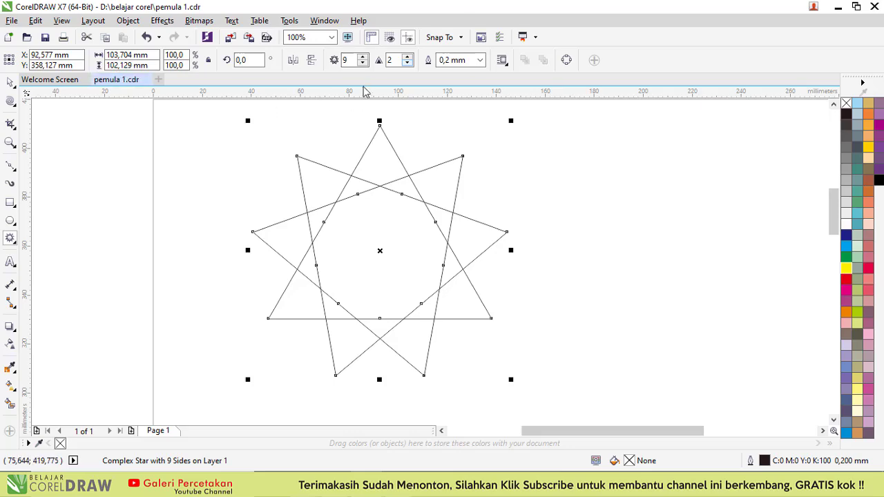
# Step: Increase the complex star's number of points to 16
pyautogui.click(362, 58)
pyautogui.click(363, 57)
pyautogui.click(362, 57)
pyautogui.click(362, 57)
pyautogui.click(363, 57)
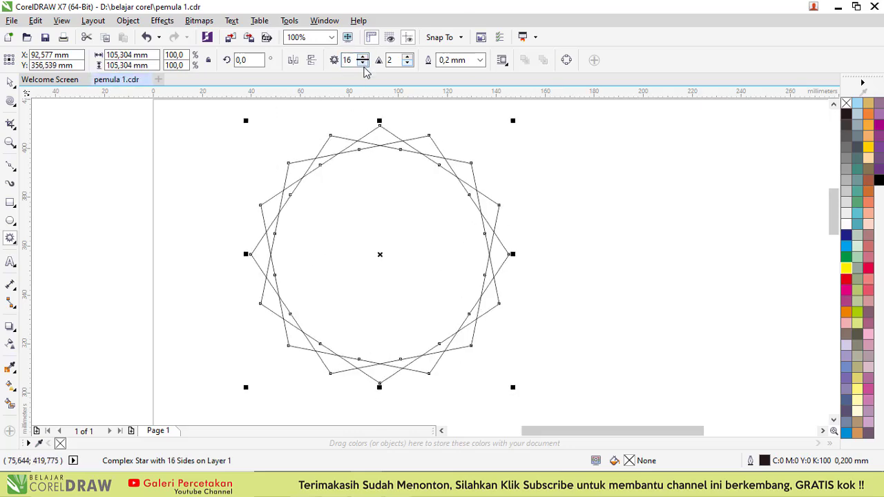
pyautogui.click(362, 57)
# Step: Lower the complex star's number of points past 7, and raise it again to 11
pyautogui.click(362, 63)
pyautogui.click(362, 63)
pyautogui.click(362, 63)
pyautogui.click(363, 64)
pyautogui.click(363, 63)
pyautogui.click(362, 64)
pyautogui.click(362, 64)
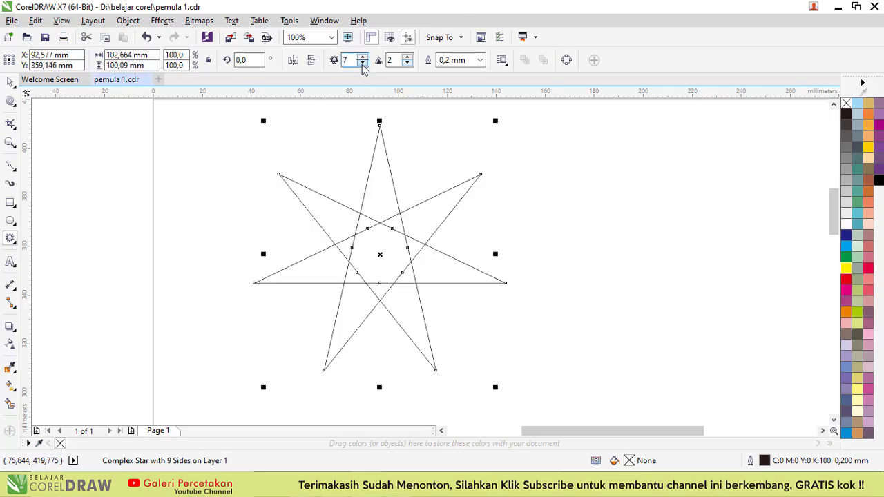
pyautogui.click(362, 64)
pyautogui.click(362, 57)
pyautogui.click(363, 57)
pyautogui.click(362, 57)
pyautogui.click(363, 57)
pyautogui.click(363, 57)
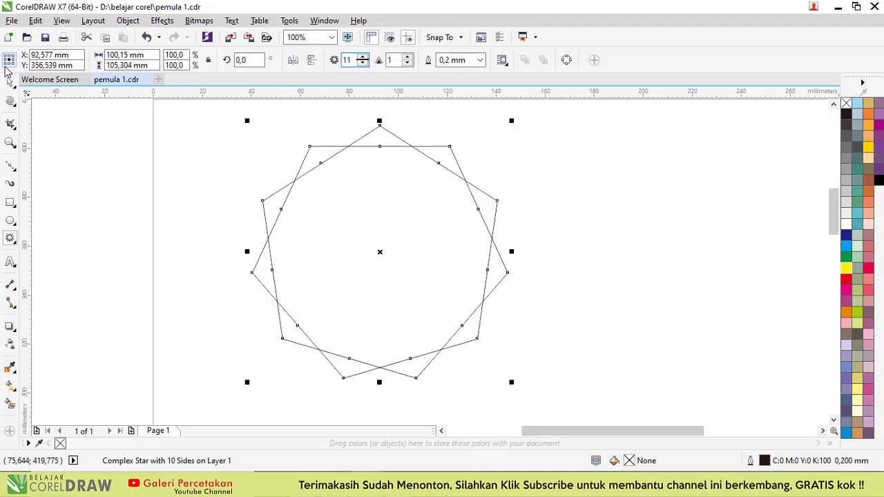
# Step: Delete the complex star from the page
pyautogui.click(10, 82)
pyautogui.click(172, 196)
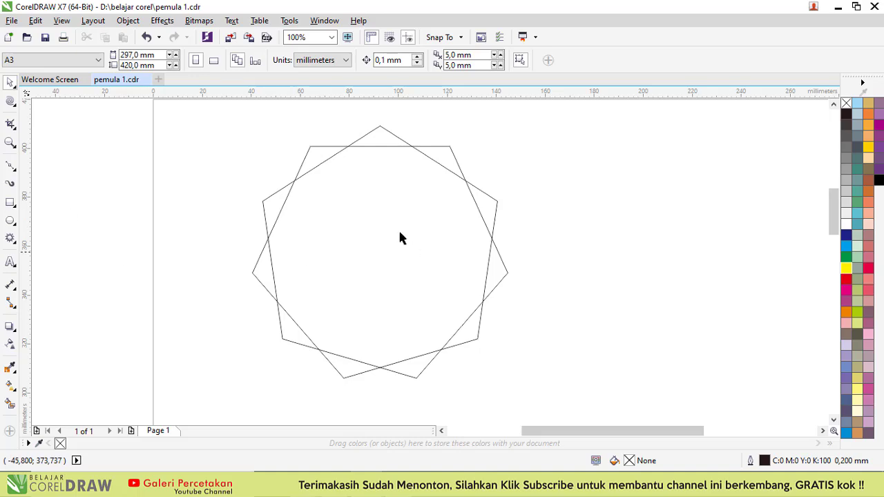
pyautogui.click(407, 144)
pyautogui.press('Delete')
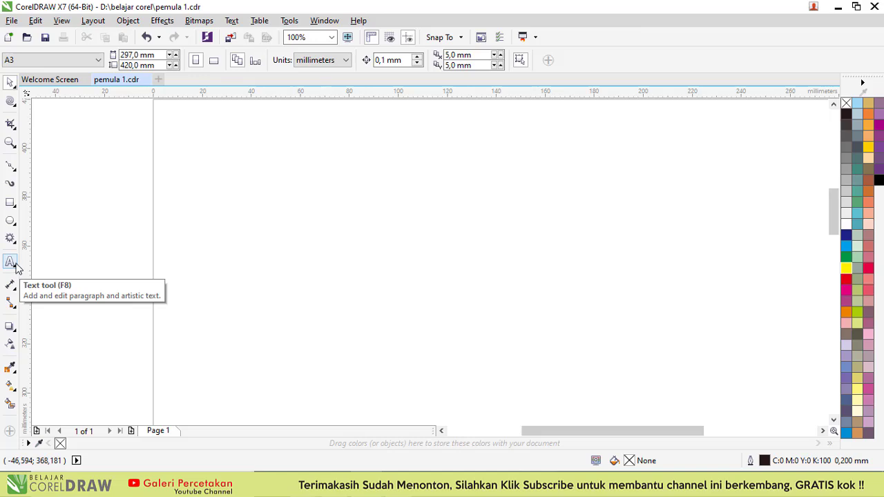
# Step: Create a paragraph text frame about 207 by 179 mm in the upper part of the page, with placeholder text "dgsdgs" followed by repeated f's
pyautogui.click(16, 267)
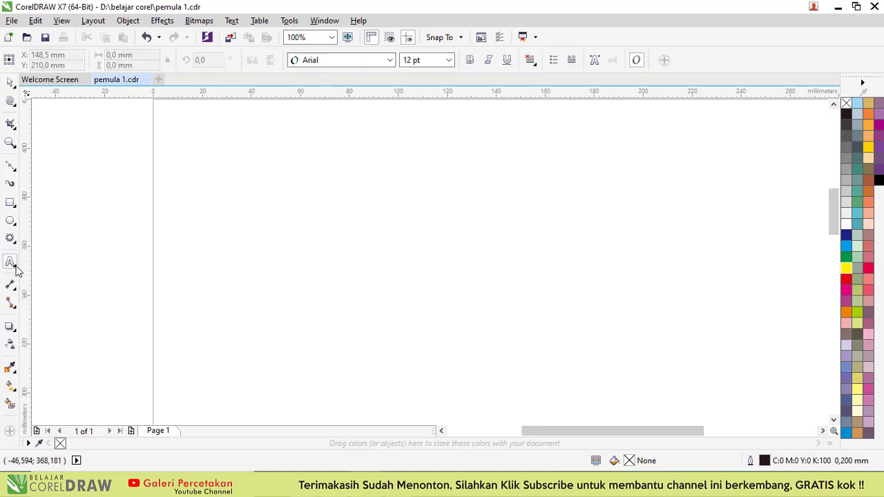
pyautogui.click(16, 267)
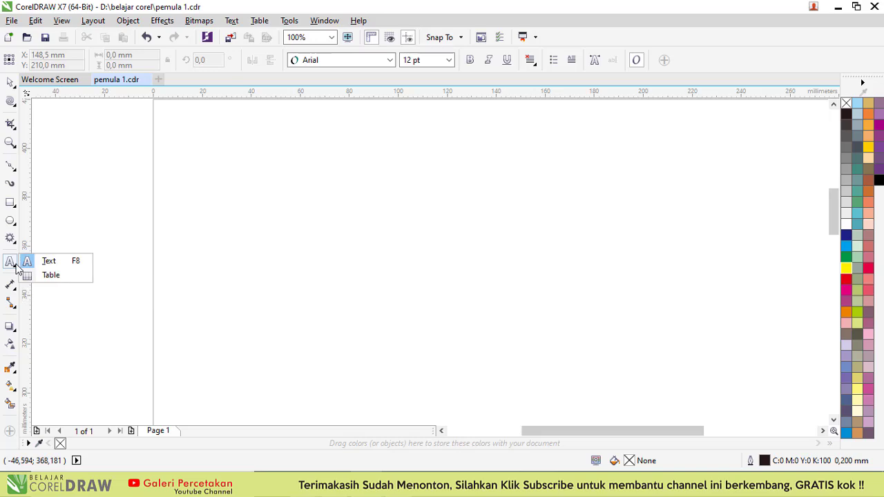
pyautogui.click(16, 268)
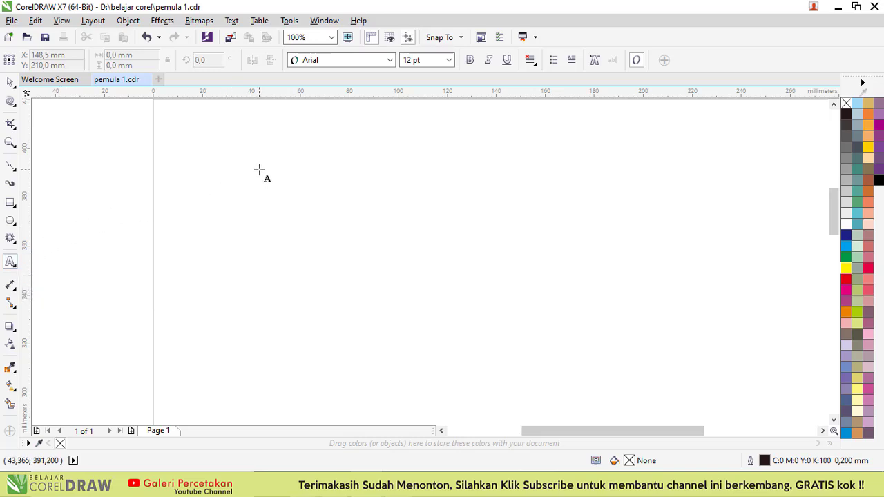
pyautogui.click(229, 216)
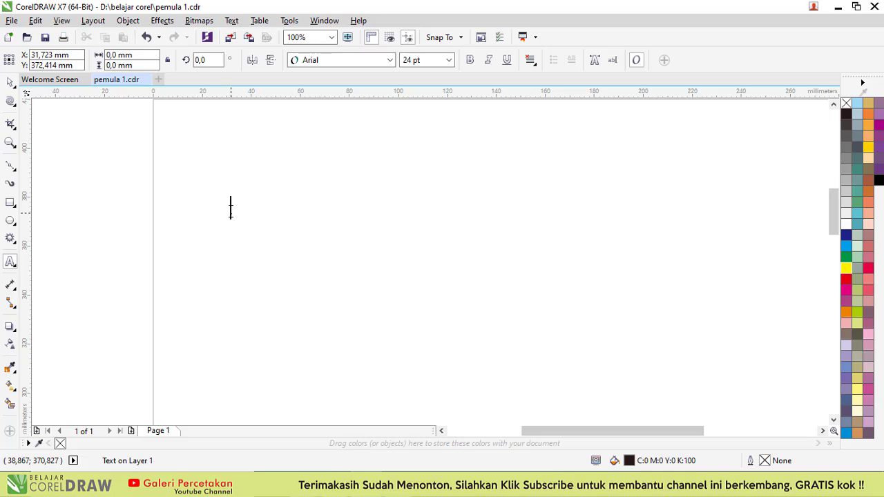
pyautogui.rightClick(232, 216)
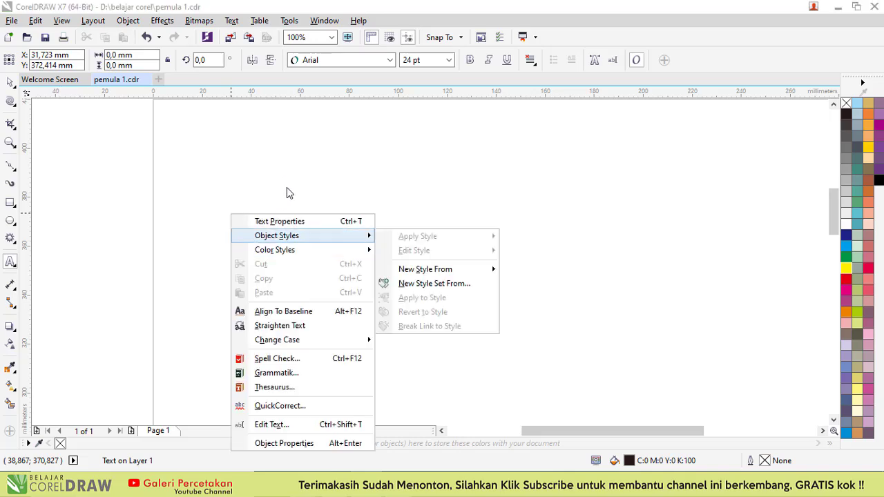
pyautogui.click(307, 184)
pyautogui.click(274, 225)
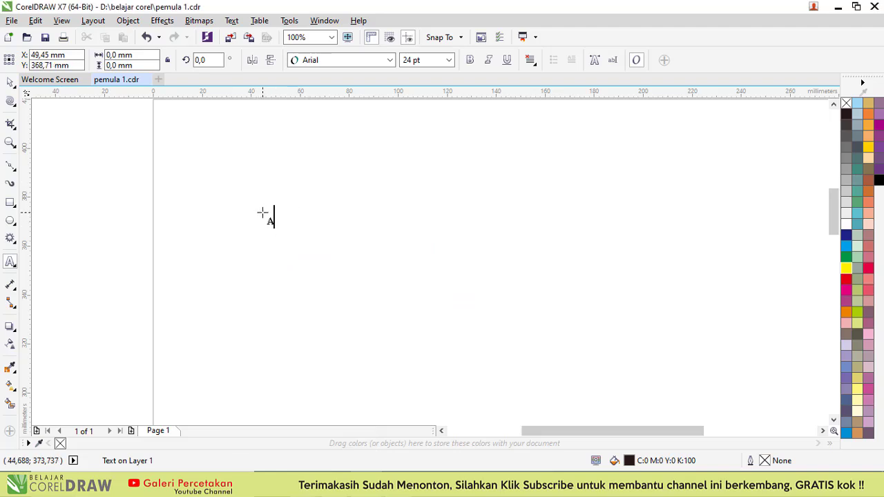
pyautogui.scroll(-1, 210, 173)
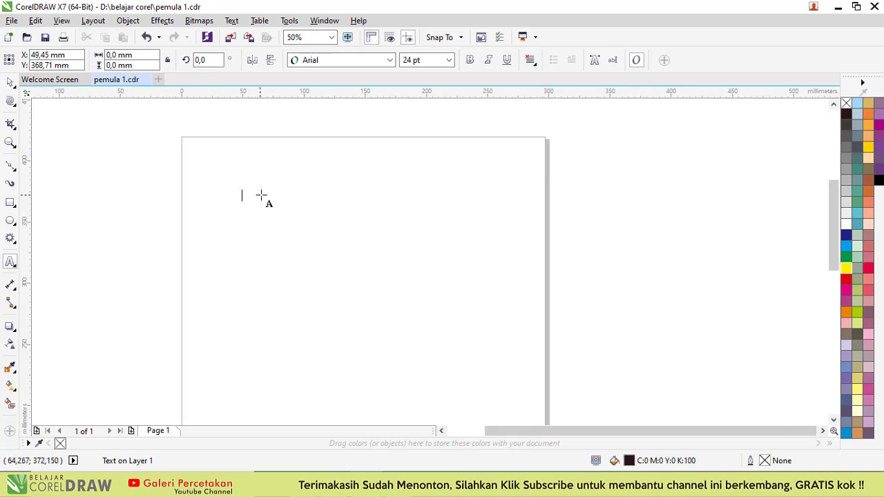
pyautogui.moveTo(267, 175); pyautogui.dragTo(522, 394)
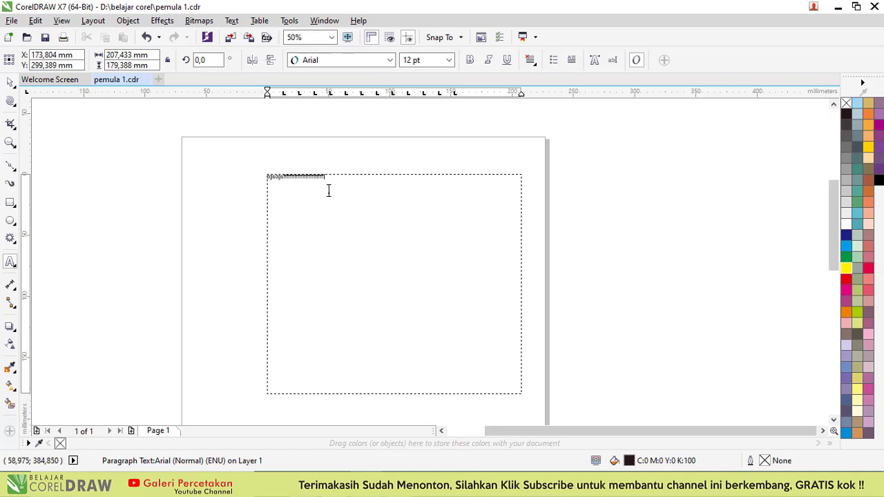
pyautogui.write('ffffff')
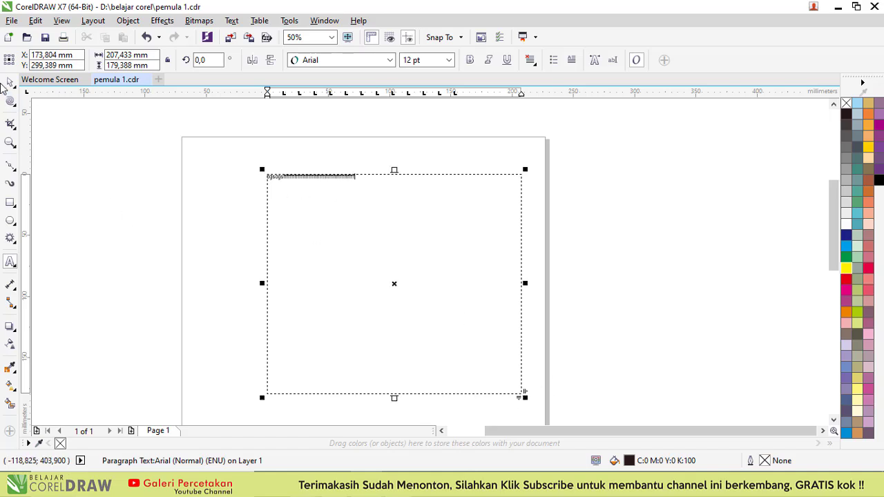
# Step: Move the paragraph text frame up and to the left, to about X 144.7 mm, Y 310 mm
pyautogui.click(9, 84)
pyautogui.scroll(2, 381, 188)
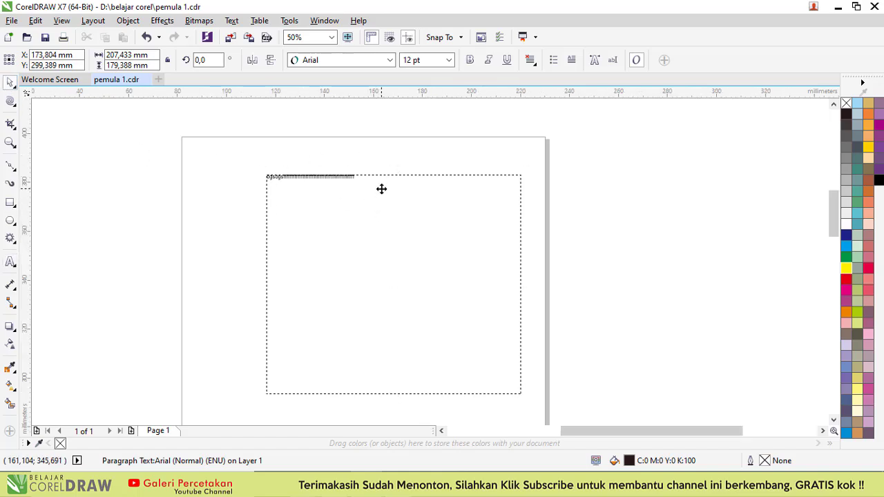
pyautogui.scroll(-2, 310, 171)
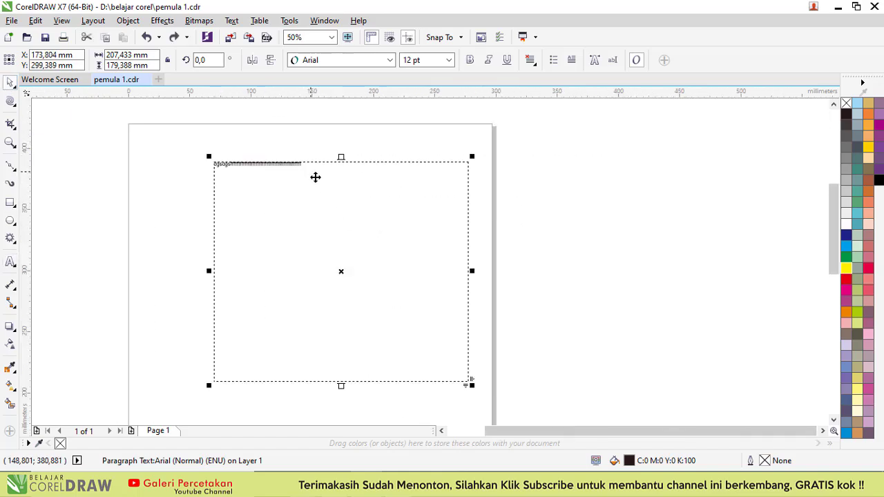
pyautogui.moveTo(288, 175); pyautogui.dragTo(287, 175)
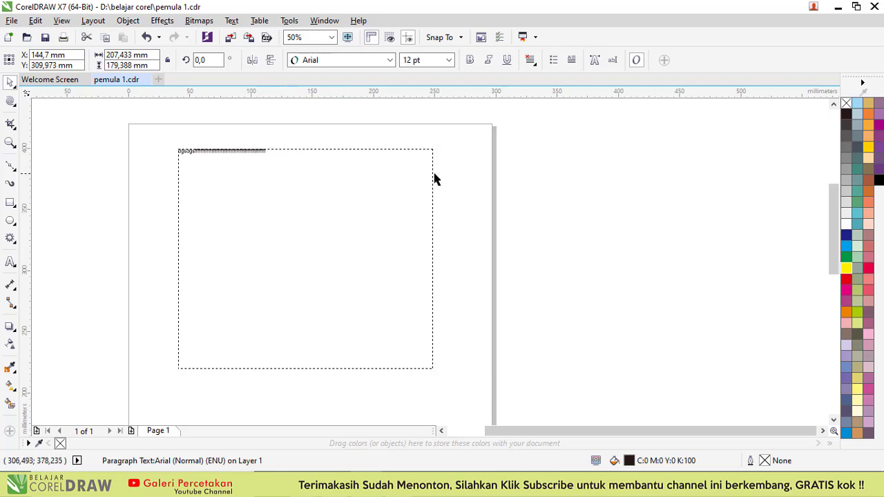
# Step: Shrink the paragraph text frame from its lower-right corner to about 54 by 47 mm
pyautogui.scroll(1, 194, 176)
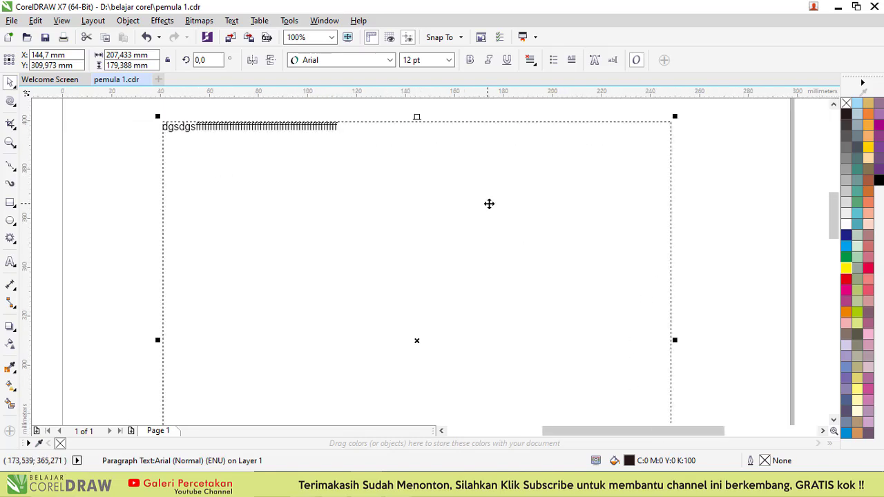
pyautogui.scroll(-1, 489, 203)
pyautogui.moveTo(583, 386); pyautogui.dragTo(454, 222)
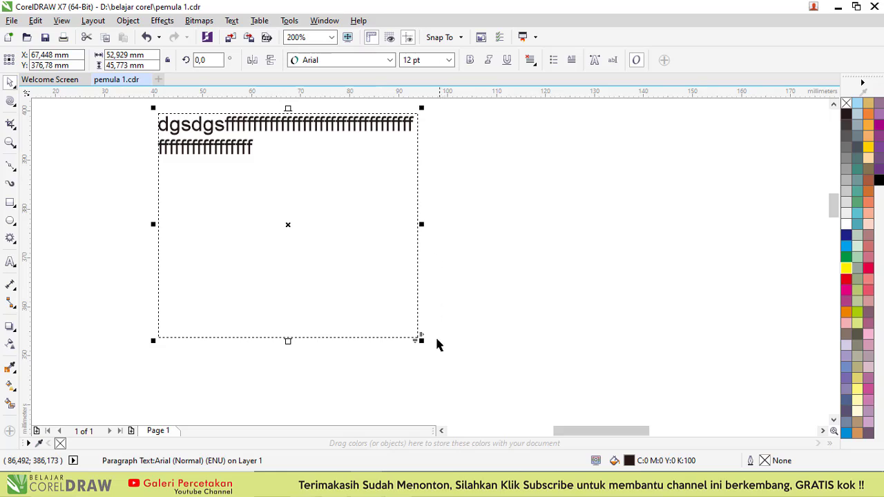
pyautogui.moveTo(421, 339); pyautogui.dragTo(427, 363)
pyautogui.click(374, 220)
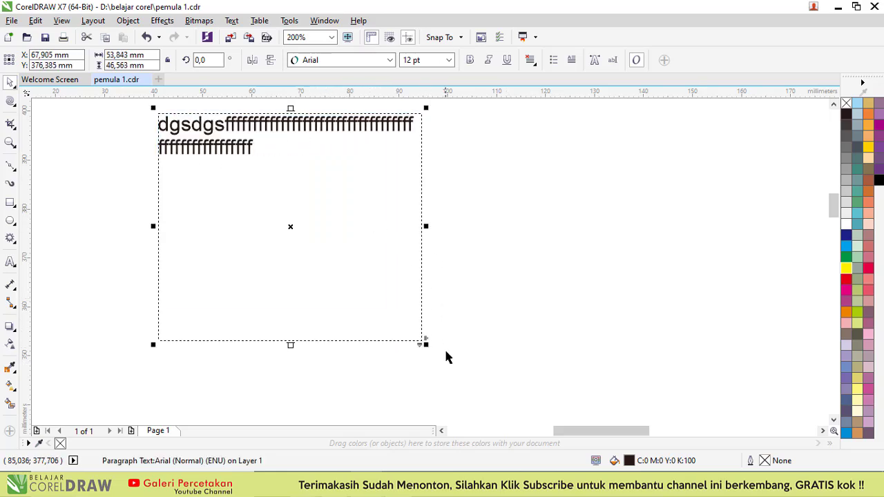
# Step: Resize the paragraph text frame to about 77 by 7 mm and move it slightly down and to the right
pyautogui.moveTo(426, 227); pyautogui.dragTo(535, 226)
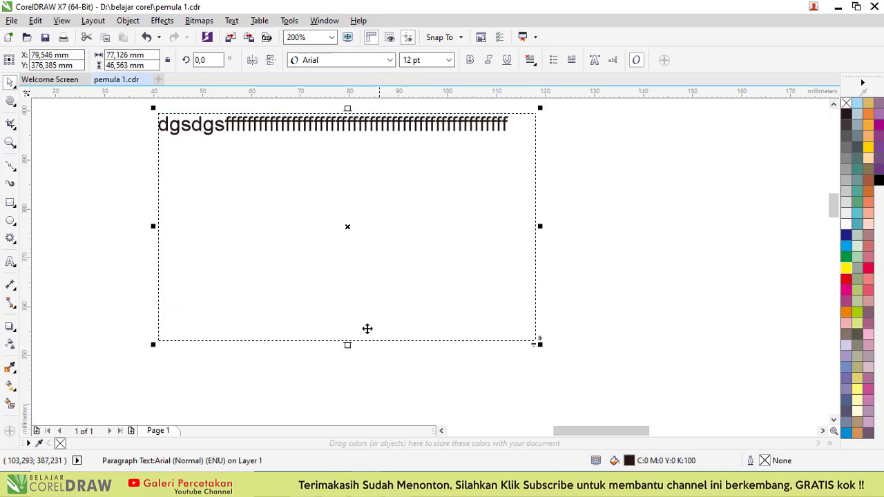
pyautogui.moveTo(348, 345); pyautogui.dragTo(387, 148)
pyautogui.click(596, 157)
pyautogui.click(509, 127)
pyautogui.moveTo(512, 126); pyautogui.dragTo(526, 162)
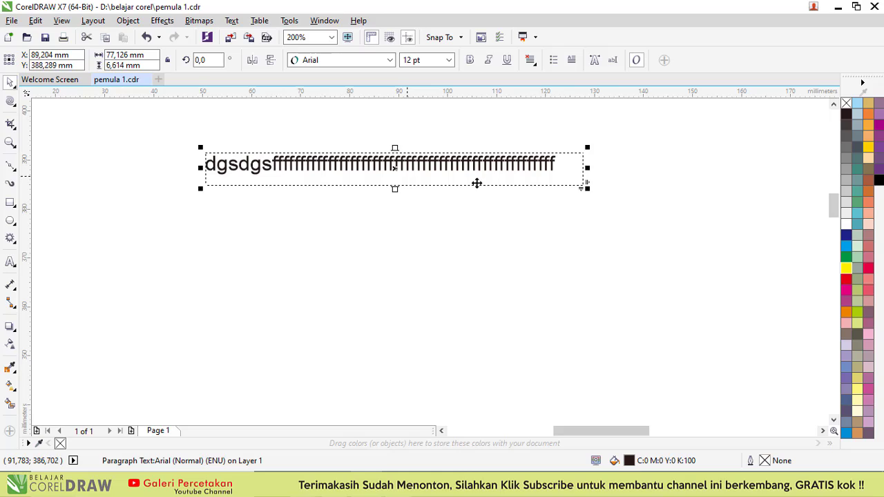
# Step: Reshape the paragraph text frame to about 42 by 27 mm, and narrow it further until the text wraps onto five lines
pyautogui.moveTo(585, 169); pyautogui.dragTo(405, 183)
pyautogui.moveTo(306, 187); pyautogui.dragTo(304, 284)
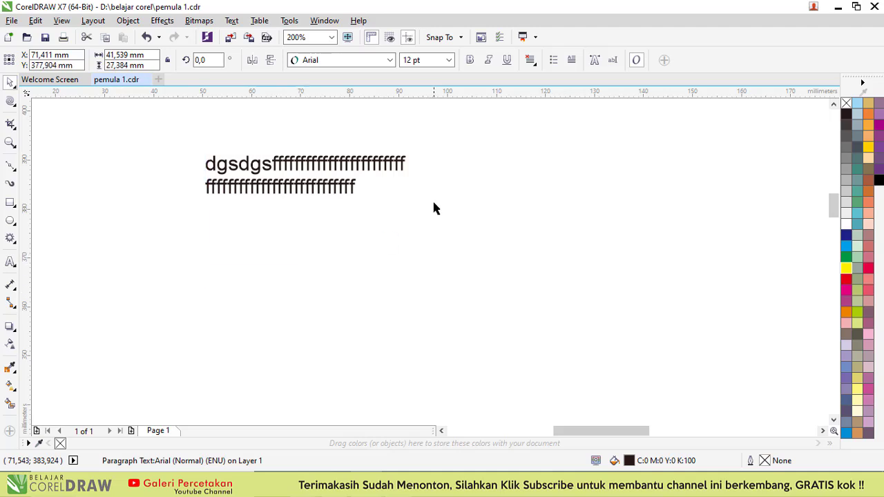
pyautogui.moveTo(413, 219); pyautogui.dragTo(272, 206)
pyautogui.click(615, 211)
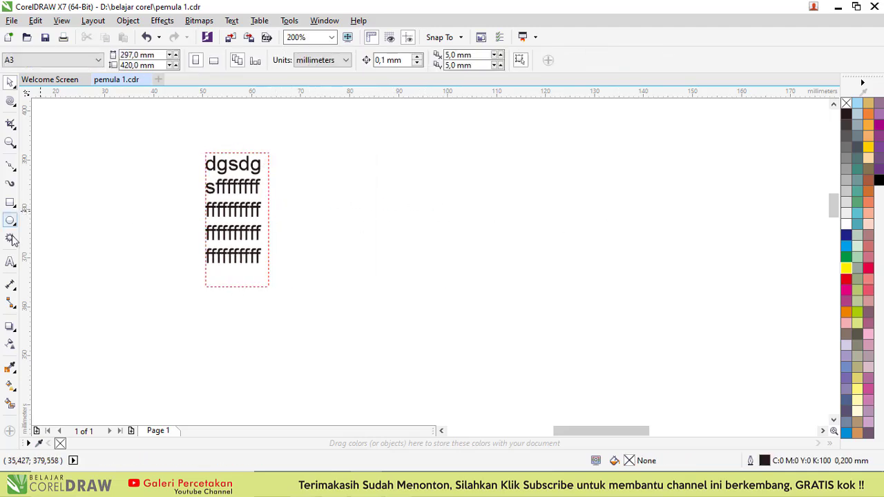
# Step: Add the artistic text "BELAJAR COREL DRAW PEMULA" to the right of the paragraph text frame
pyautogui.click(11, 262)
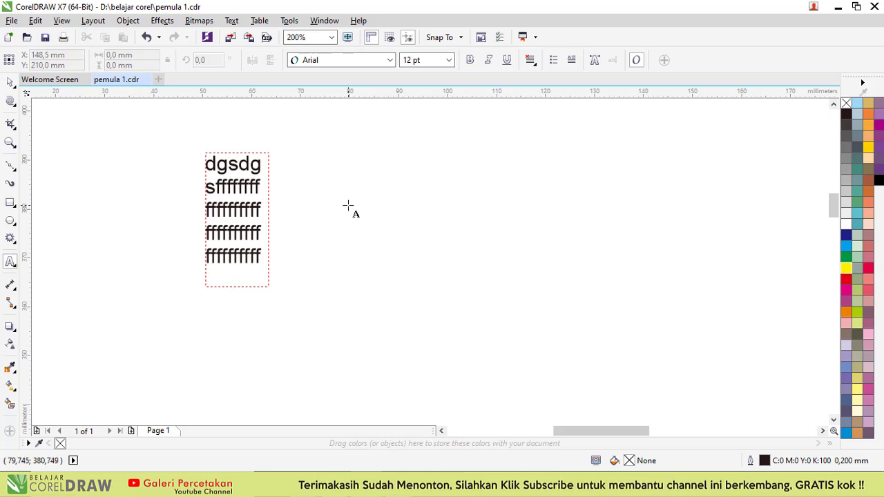
pyautogui.click(348, 205)
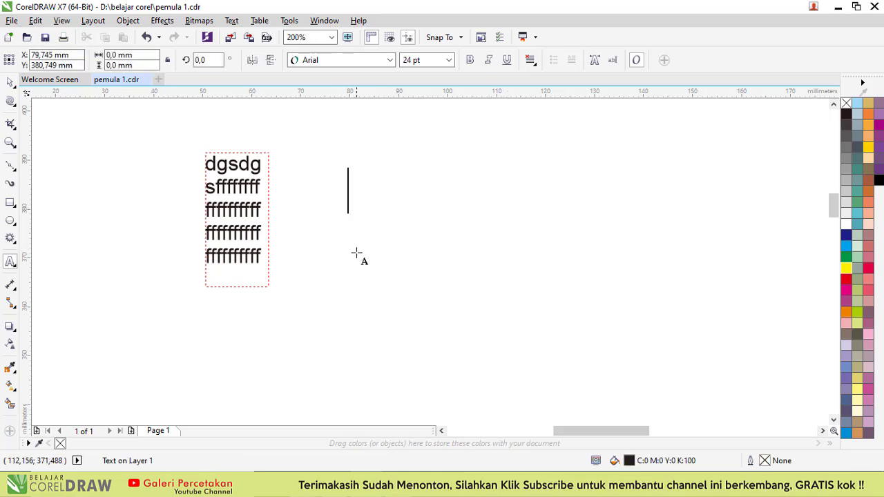
pyautogui.scroll(-2, 355, 255)
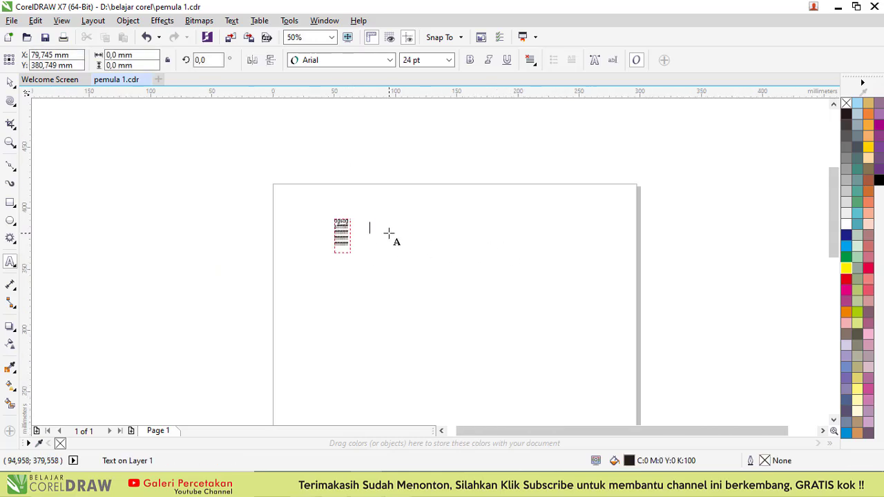
pyautogui.scroll(1, 494, 239)
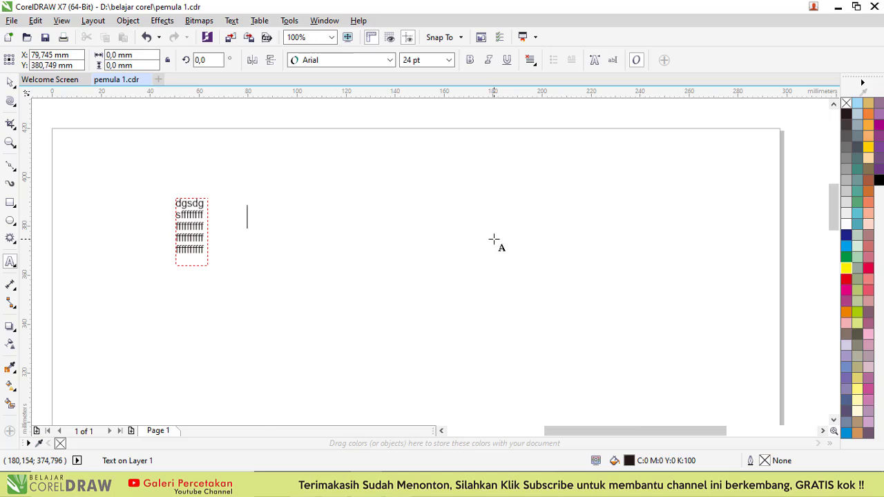
pyautogui.write('BE')
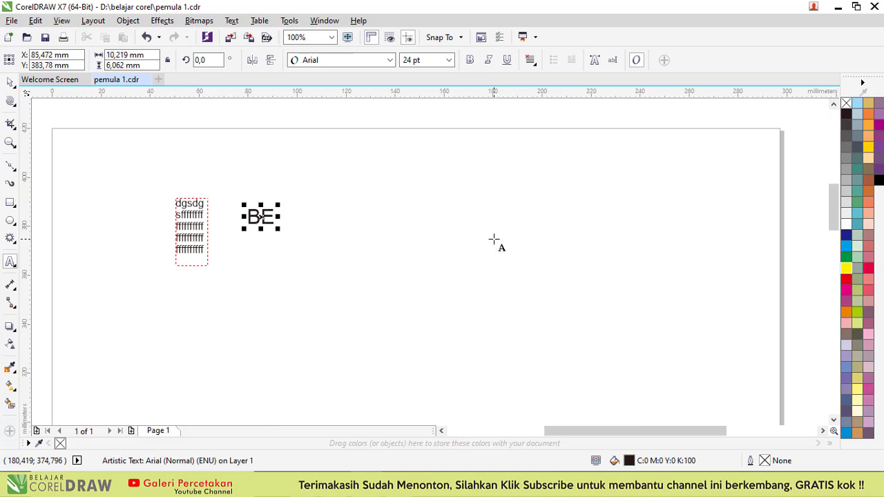
pyautogui.write('LAJAR COREL DRAW')
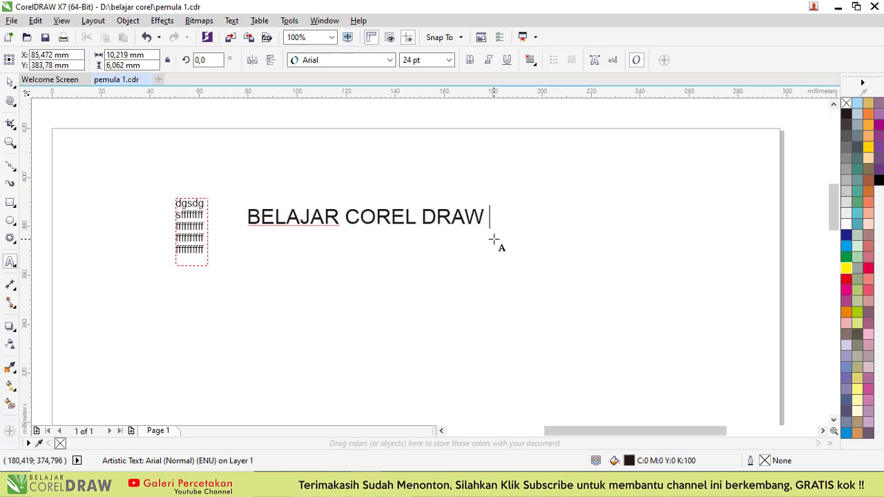
pyautogui.write('PM')
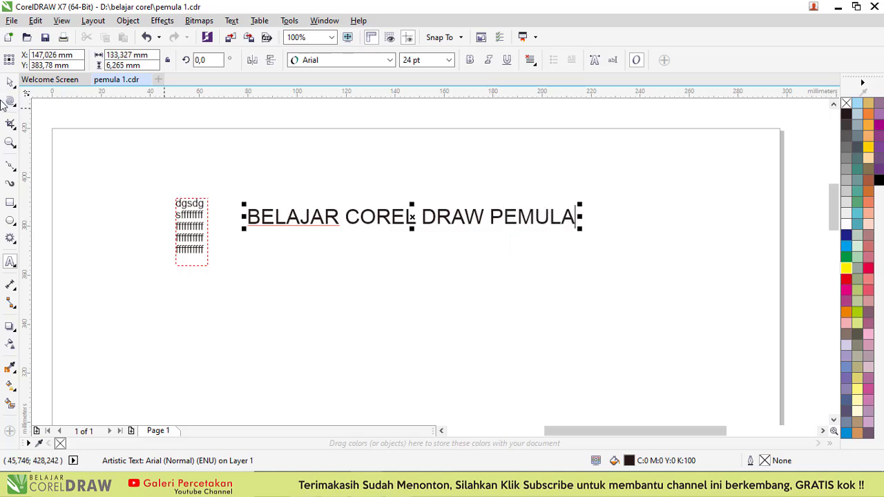
# Step: Mirror the "BELAJAR COREL DRAW PEMULA" text horizontally and vertically, flip it back to its original orientation, and deselect it
pyautogui.click(376, 185)
pyautogui.click(390, 216)
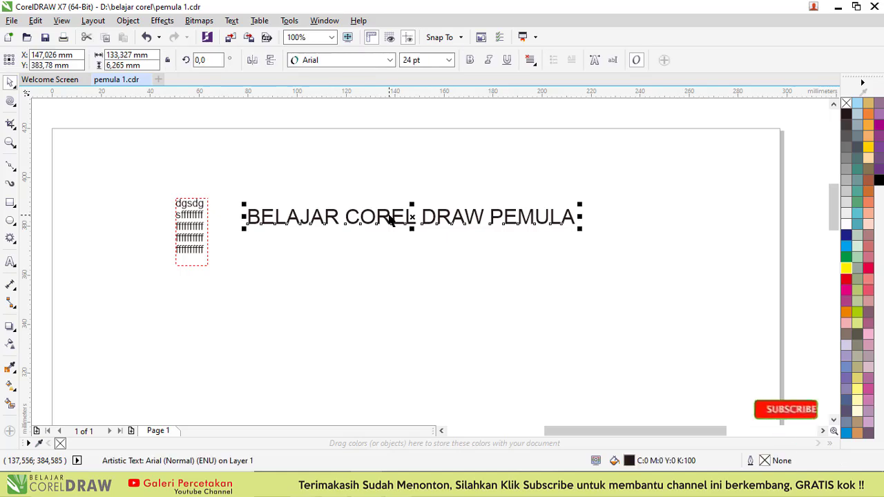
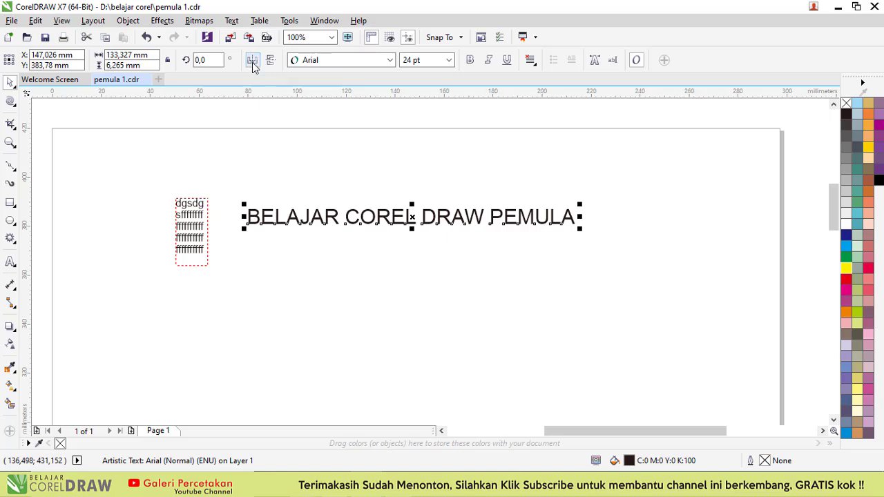
pyautogui.click(252, 60)
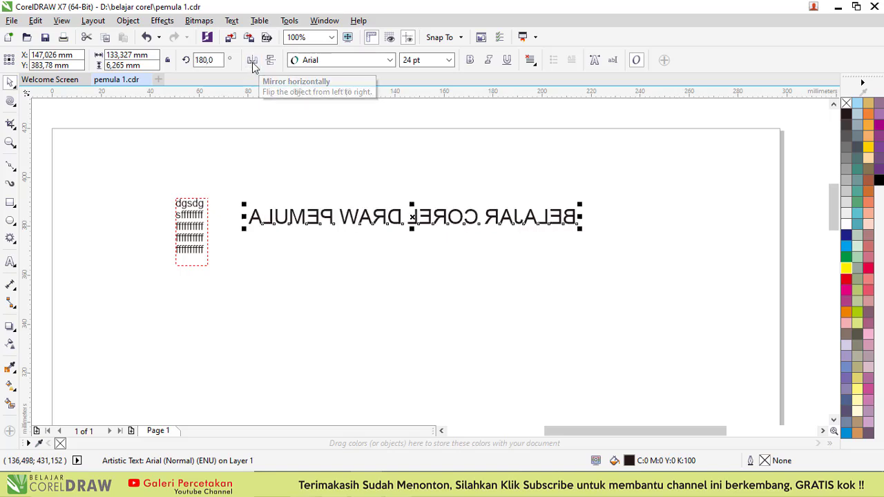
pyautogui.click(252, 61)
pyautogui.click(252, 61)
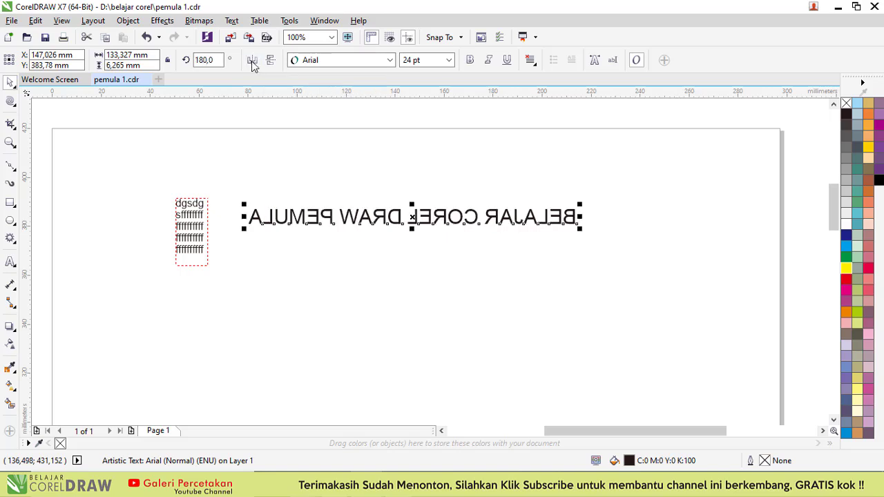
pyautogui.click(269, 60)
pyautogui.click(270, 61)
pyautogui.click(252, 61)
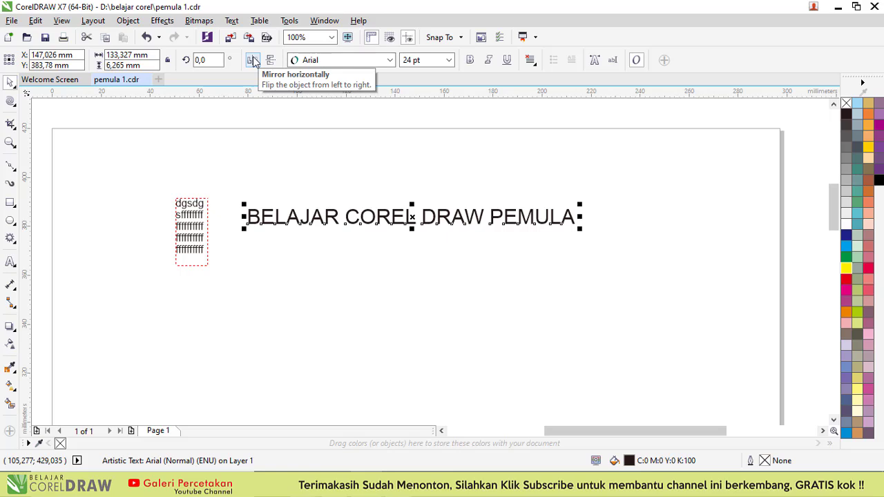
pyautogui.click(310, 174)
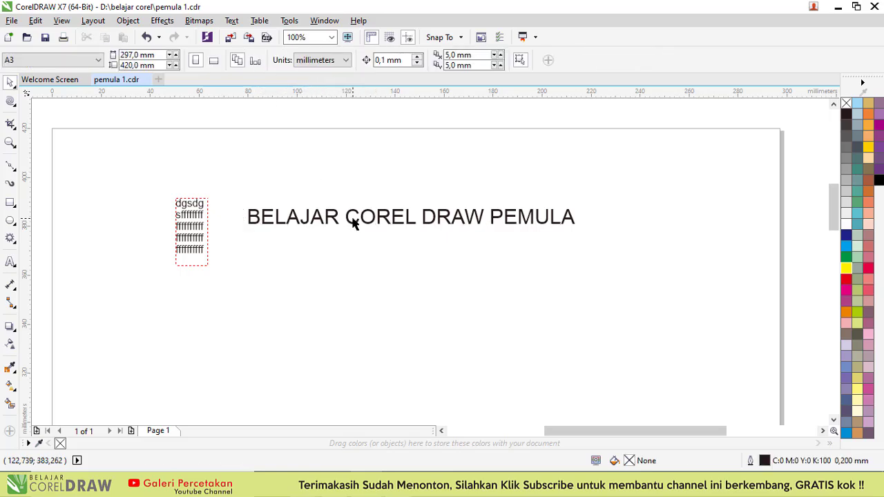
# Step: Preview other fonts, such as Cambria and Arnold Boecklin, on the "BELAJAR COREL DRAW PEMULA" text without applying one
pyautogui.click(350, 221)
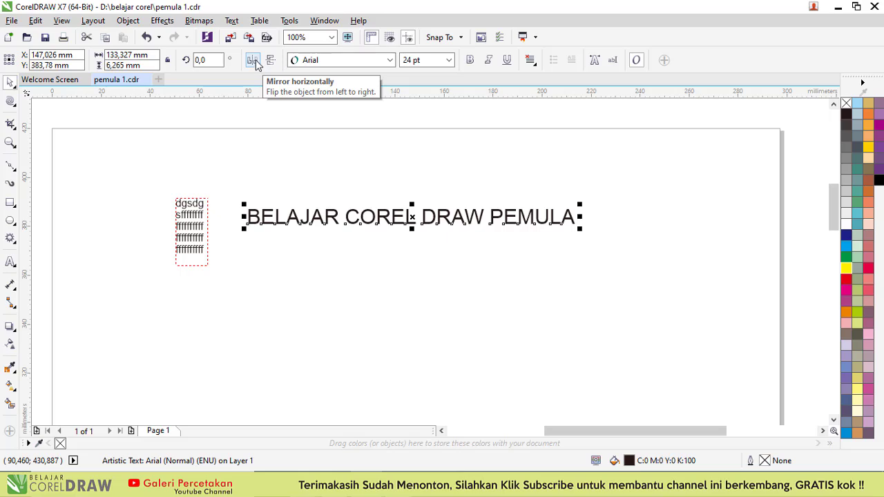
pyautogui.click(388, 61)
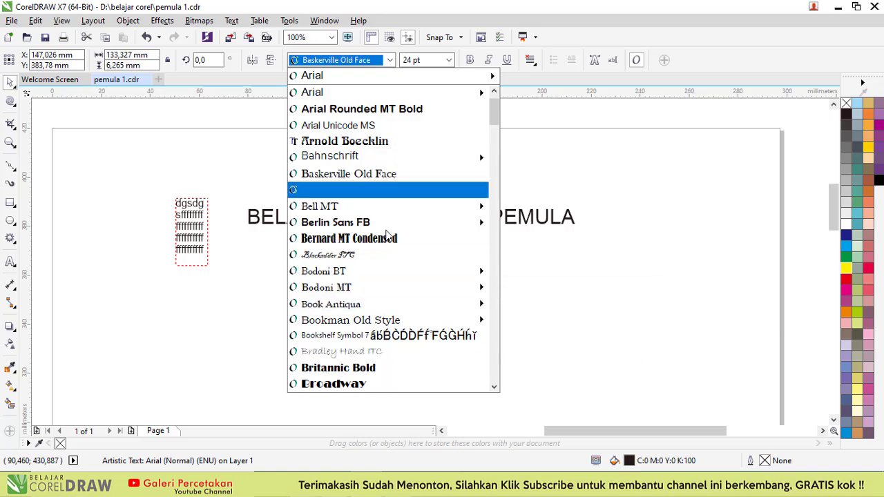
pyautogui.moveTo(381, 228)
pyautogui.scroll(-6, 382, 228)
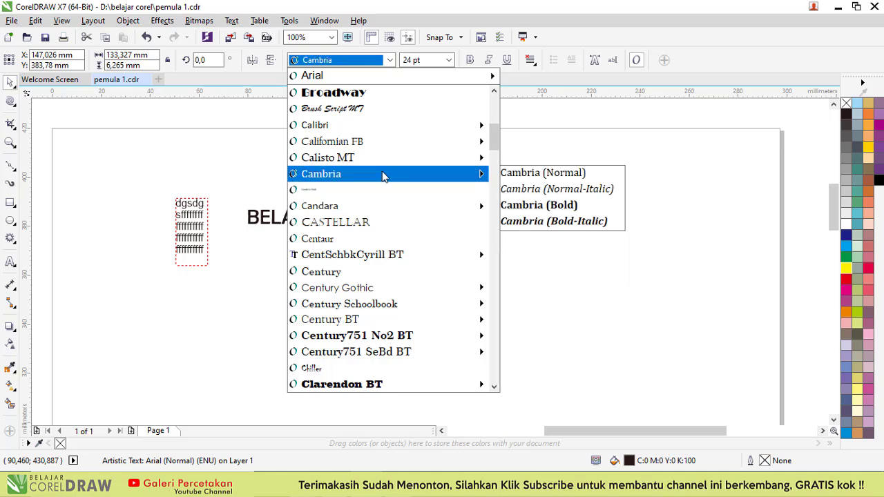
pyautogui.scroll(-20, 500, 167)
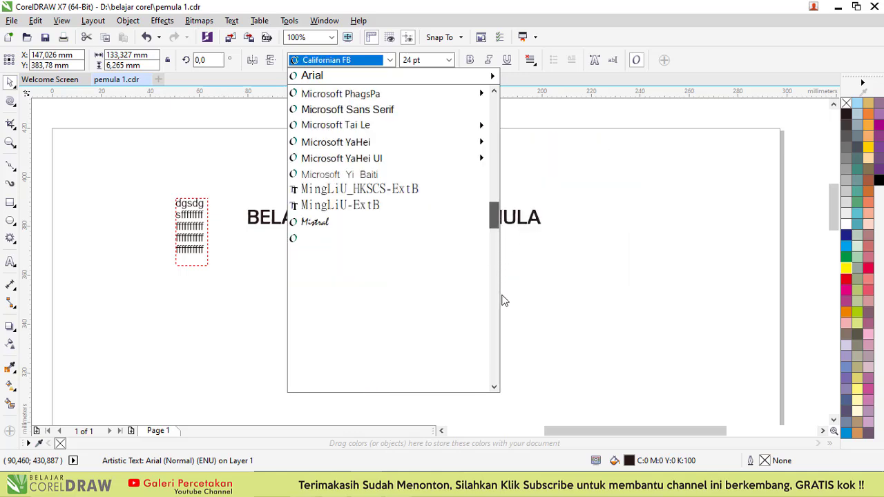
pyautogui.scroll(20, 502, 302)
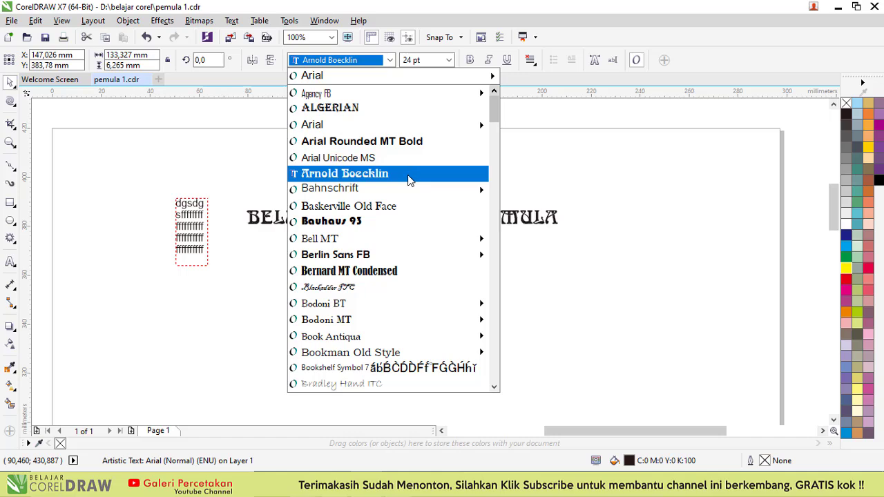
pyautogui.click(591, 164)
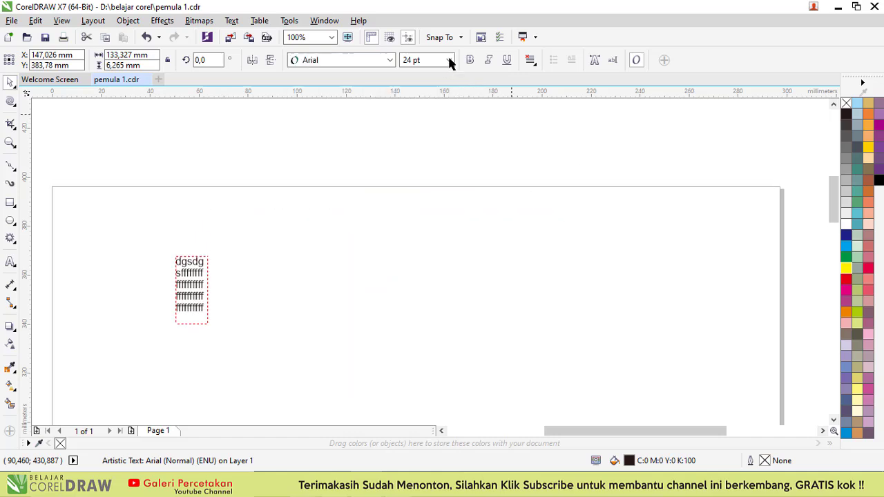
# Step: Set the font size of the "BELAJAR COREL DRAW PEMULA" text to 72 pt
pyautogui.click(448, 60)
pyautogui.click(464, 280)
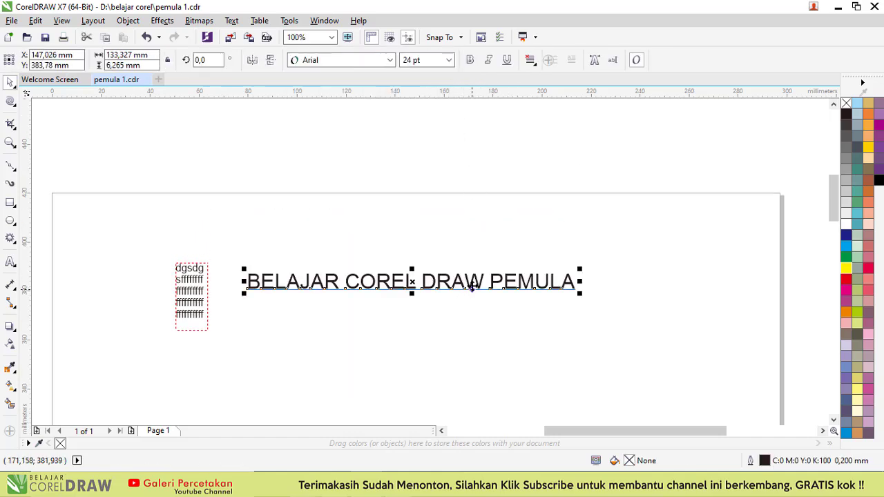
pyautogui.click(448, 60)
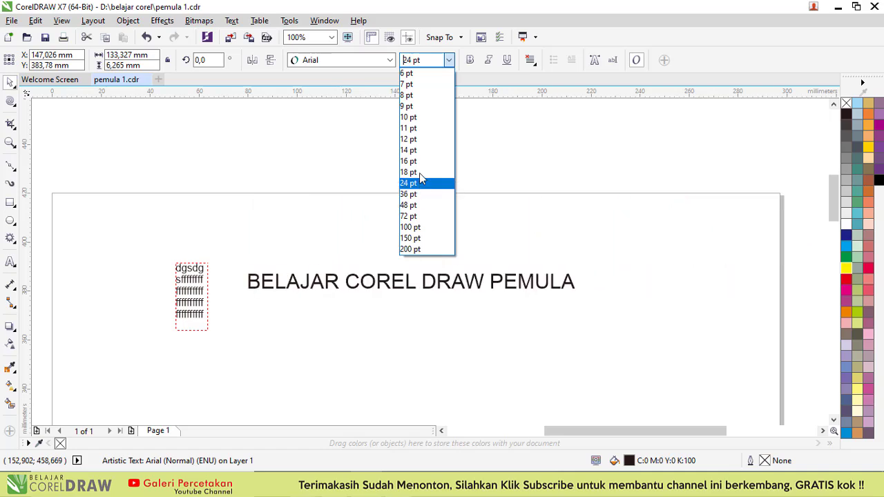
pyautogui.click(414, 216)
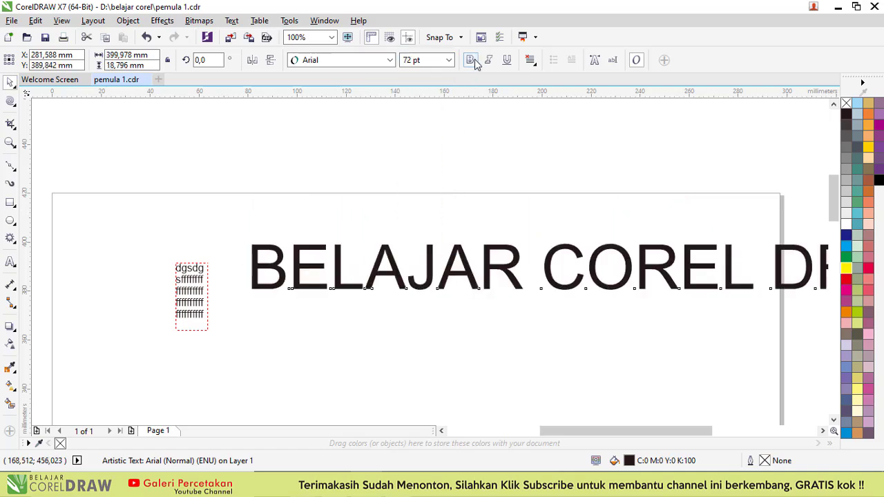
# Step: Make the "BELAJAR COREL DRAW PEMULA" text bold, italic and underlined, and deselect it
pyautogui.click(471, 60)
pyautogui.click(488, 61)
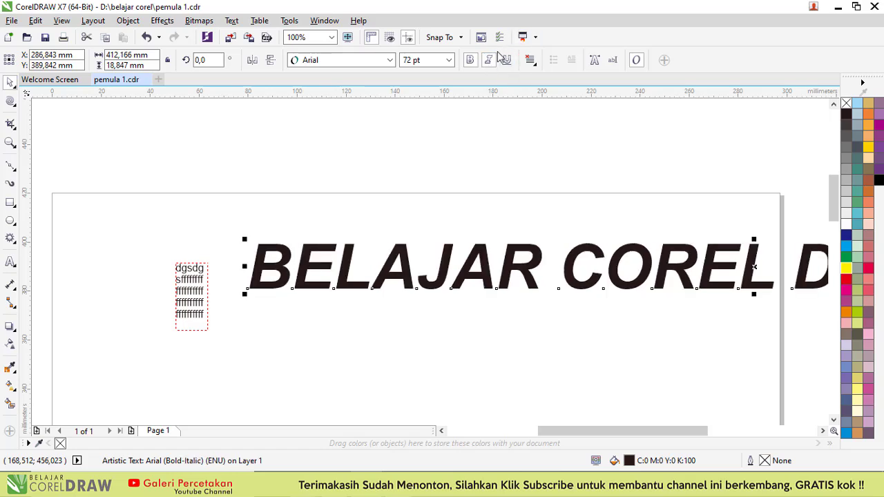
pyautogui.click(506, 61)
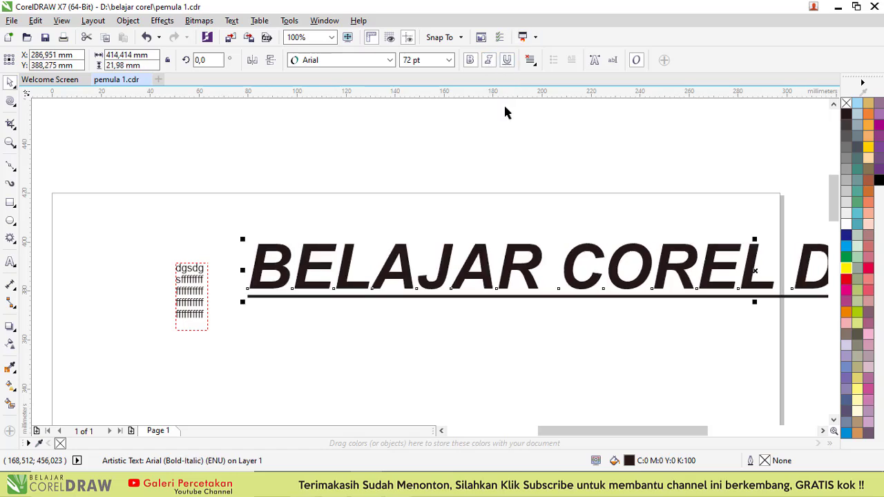
pyautogui.click(437, 192)
# Step: Select both the paragraph text frame and the artistic text, and delete them
pyautogui.scroll(-2, 180, 216)
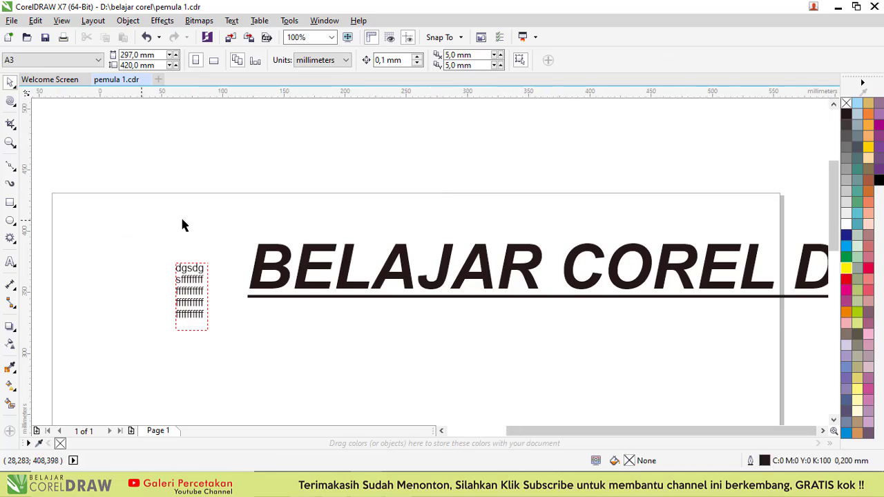
pyautogui.moveTo(103, 166); pyautogui.dragTo(532, 310)
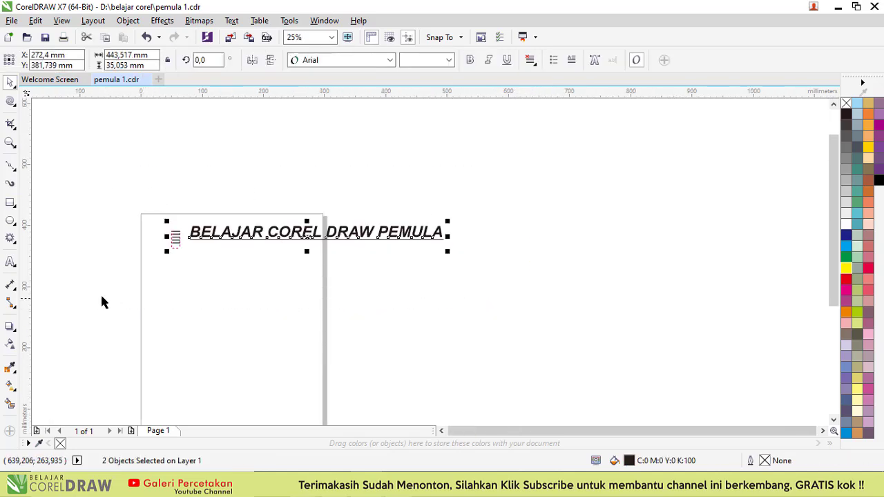
pyautogui.press('Delete')
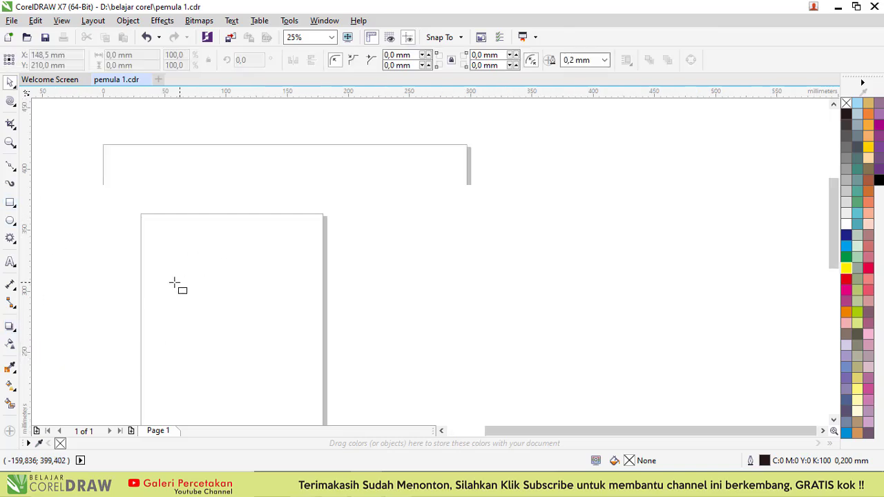
# Step: Draw a rectangle about 156 by 127 mm in the upper part of the page and fill it with green
pyautogui.click(11, 202)
pyautogui.scroll(1, 175, 286)
pyautogui.moveTo(179, 223); pyautogui.dragTo(370, 379)
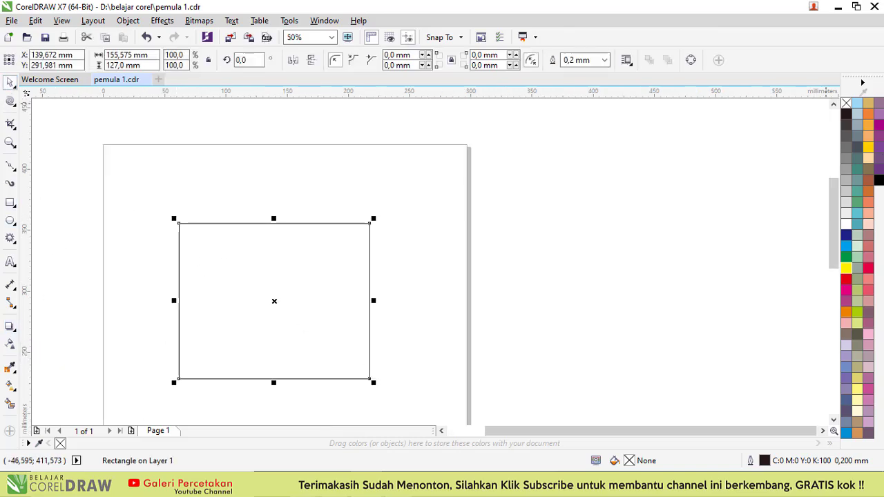
pyautogui.click(845, 256)
# Step: Apply the Perspective Bottom Left drop shadow preset to the green rectangle
pyautogui.click(9, 328)
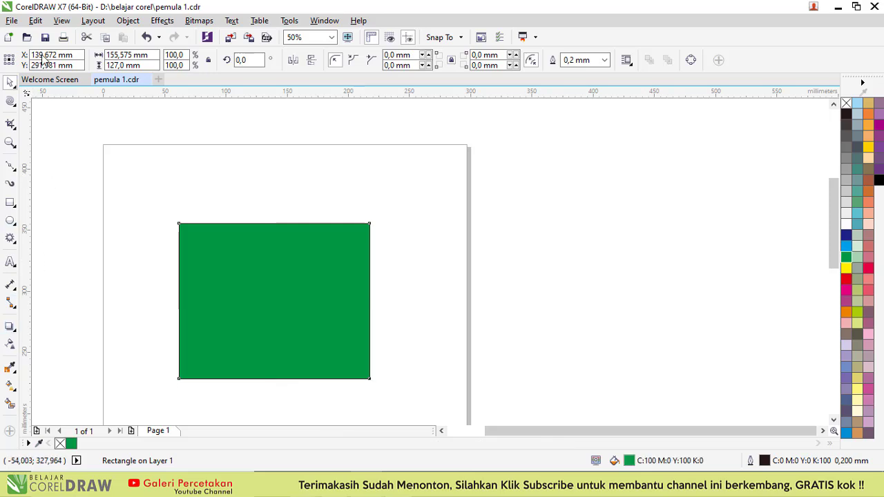
pyautogui.click(44, 59)
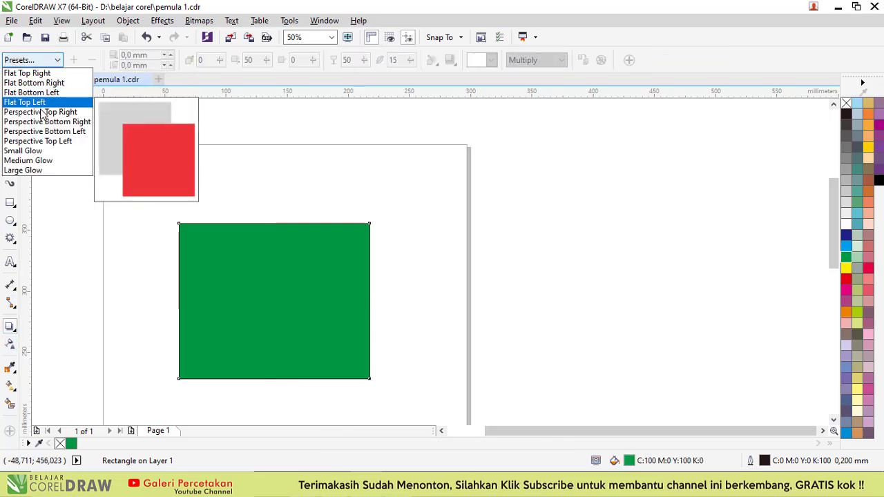
pyautogui.click(56, 60)
pyautogui.click(58, 60)
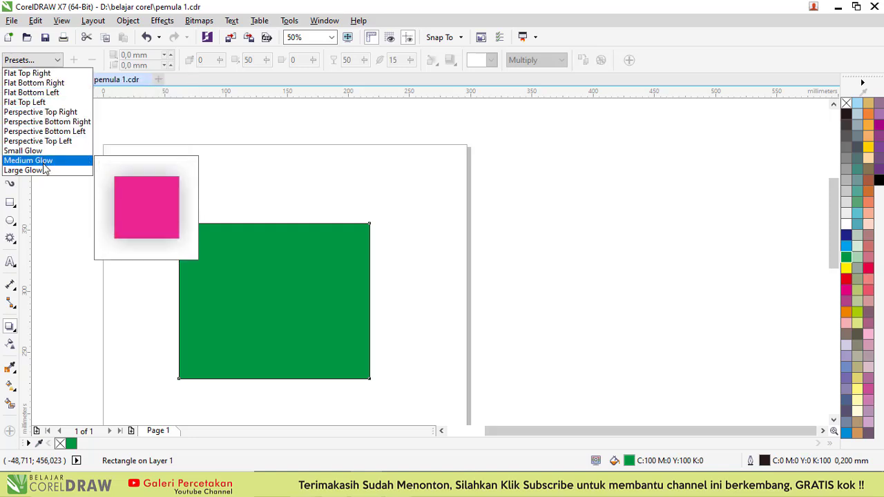
pyautogui.click(55, 135)
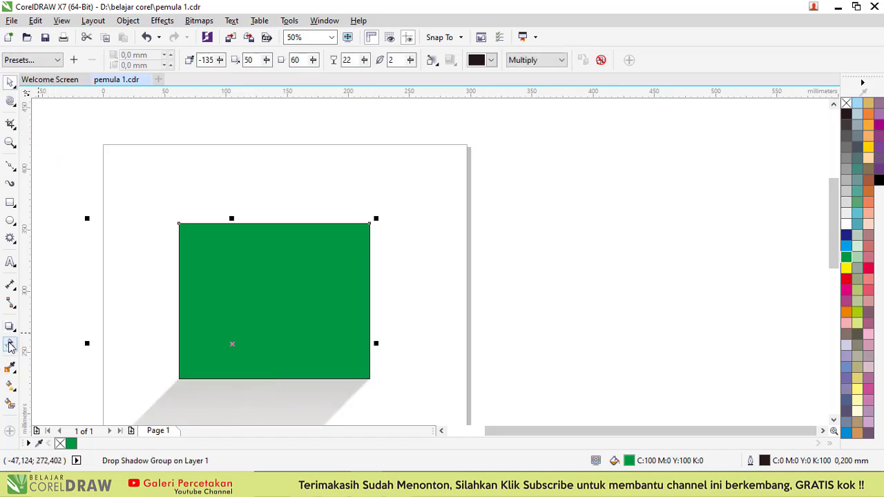
# Step: Undo the green rectangle's move and drop shadow, and remove its outline
pyautogui.click(253, 183)
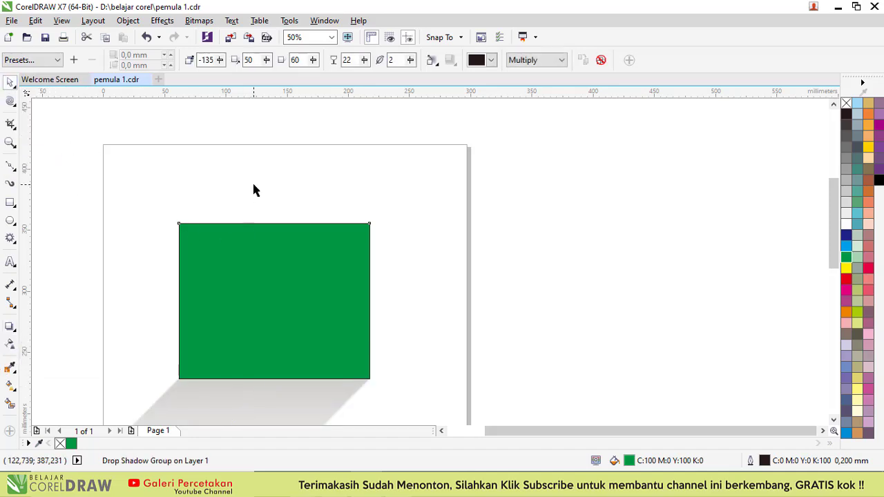
pyautogui.moveTo(243, 252); pyautogui.dragTo(356, 248)
pyautogui.hotkey('ctrl', 'z')
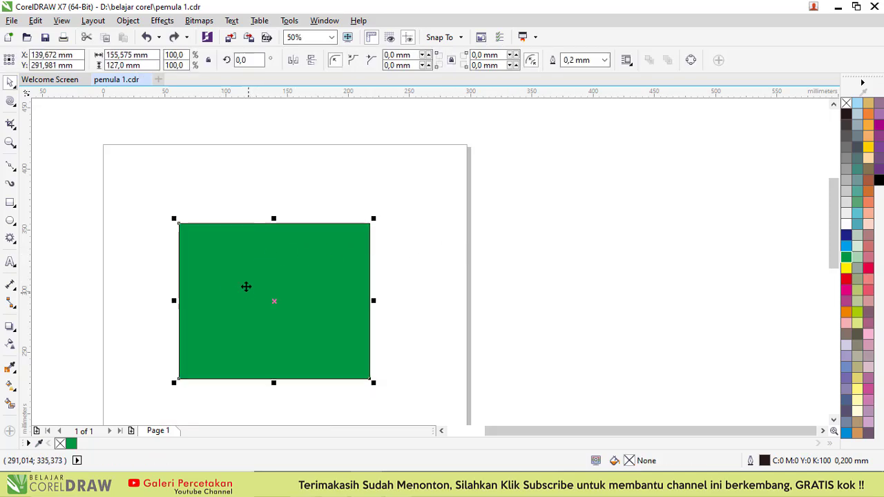
pyautogui.rightClick(848, 104)
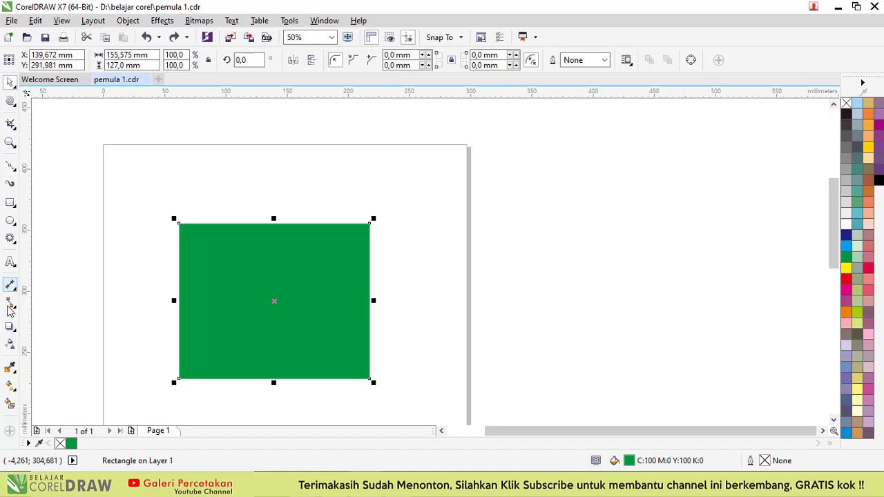
# Step: Apply a linear fountain transparency at 90° to the green rectangle, fading out toward its upper edge
pyautogui.click(10, 343)
pyautogui.scroll(2, 232, 283)
pyautogui.moveTo(325, 341); pyautogui.dragTo(325, 184)
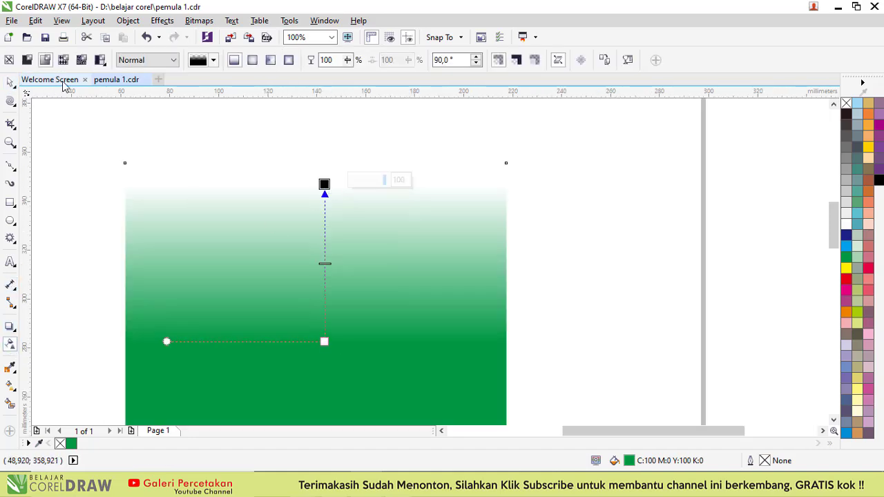
# Step: Try the elliptical transparency with its centre shifted down, and the rectangular transparency enlarged across the green rectangle
pyautogui.click(253, 60)
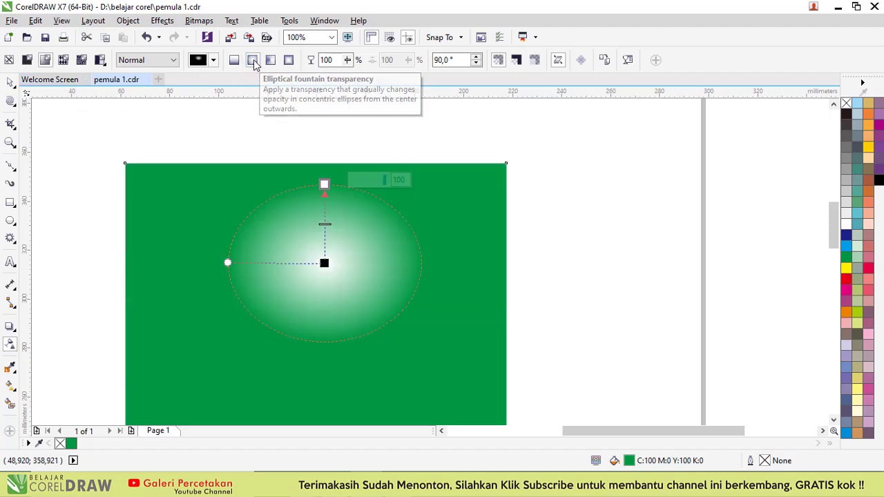
pyautogui.moveTo(324, 262); pyautogui.dragTo(321, 305)
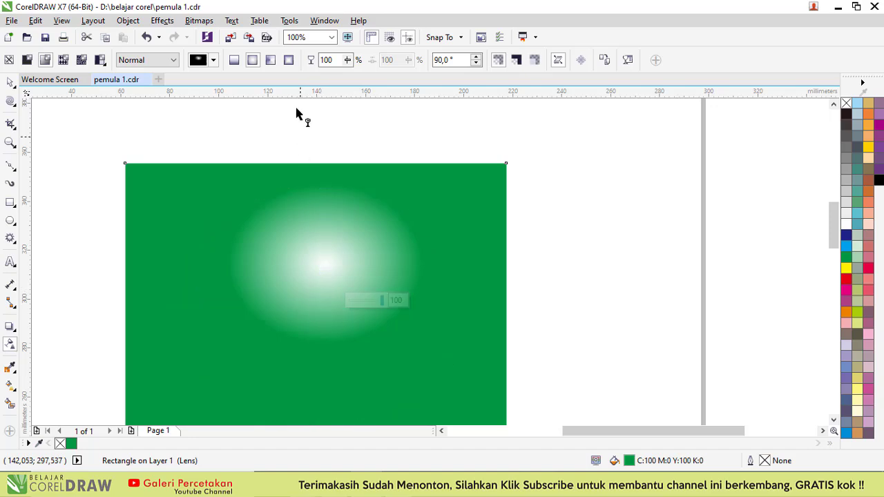
pyautogui.click(289, 60)
pyautogui.moveTo(325, 185); pyautogui.dragTo(524, 292)
# Step: Switch the green rectangle back to linear fountain transparency and adjust the gradient's direction and length
pyautogui.click(235, 61)
pyautogui.moveTo(525, 292); pyautogui.dragTo(476, 241)
pyautogui.scroll(-1, 378, 179)
pyautogui.moveTo(427, 212); pyautogui.dragTo(353, 242)
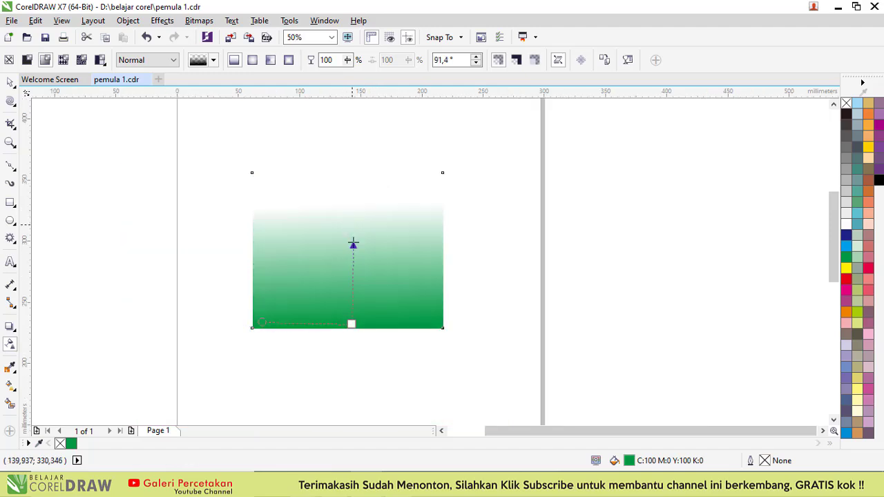
# Step: Undo all the transparency changes made to the green rectangle
pyautogui.click(10, 82)
pyautogui.hotkey('ctrl', 'z')
pyautogui.hotkey('ctrl', 'z')
pyautogui.hotkey('ctrl', 'z')
pyautogui.hotkey('ctrl', 'z')
pyautogui.hotkey('ctrl', 'z')
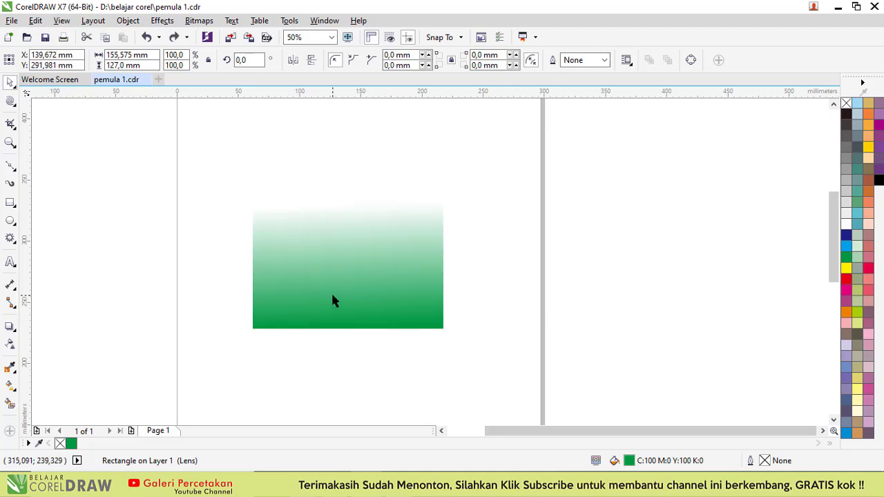
pyautogui.hotkey('ctrl', 'z')
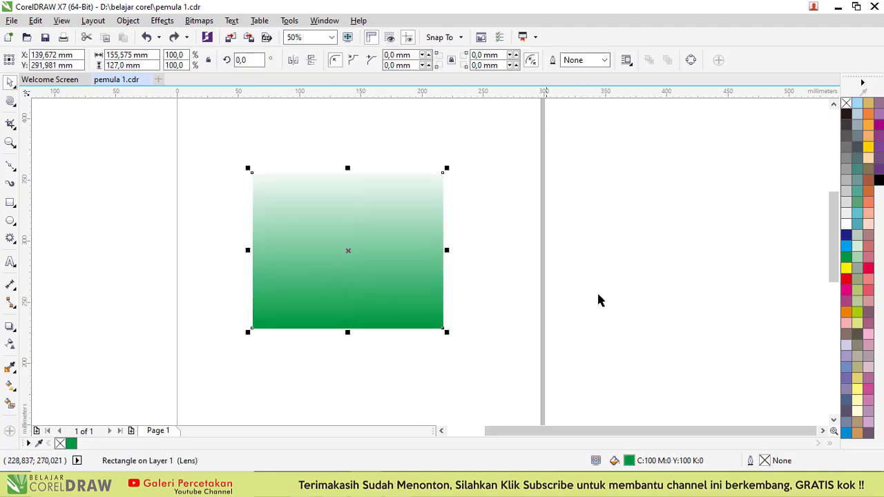
pyautogui.press('z')
pyautogui.click(362, 251)
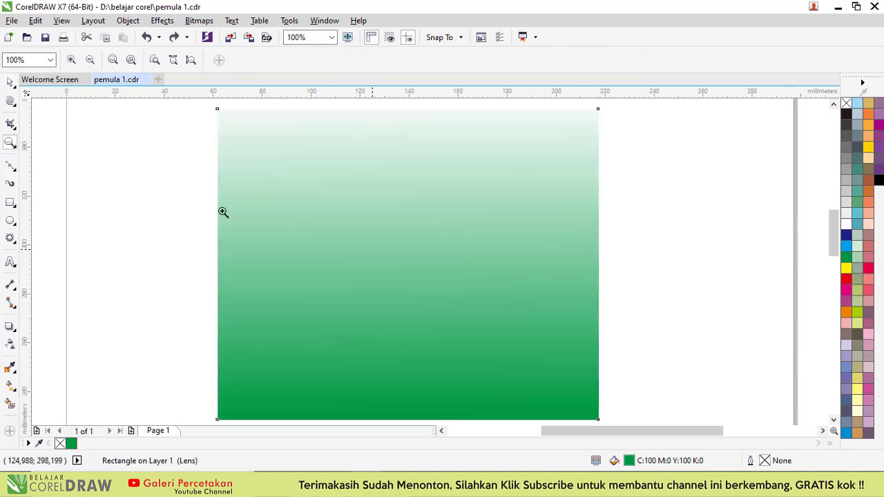
pyautogui.click(10, 82)
pyautogui.hotkey('ctrl', 'z')
pyautogui.hotkey('ctrl', 'z')
pyautogui.hotkey('ctrl', 'z')
pyautogui.hotkey('ctrl', 'z')
pyautogui.hotkey('ctrl', 'z')
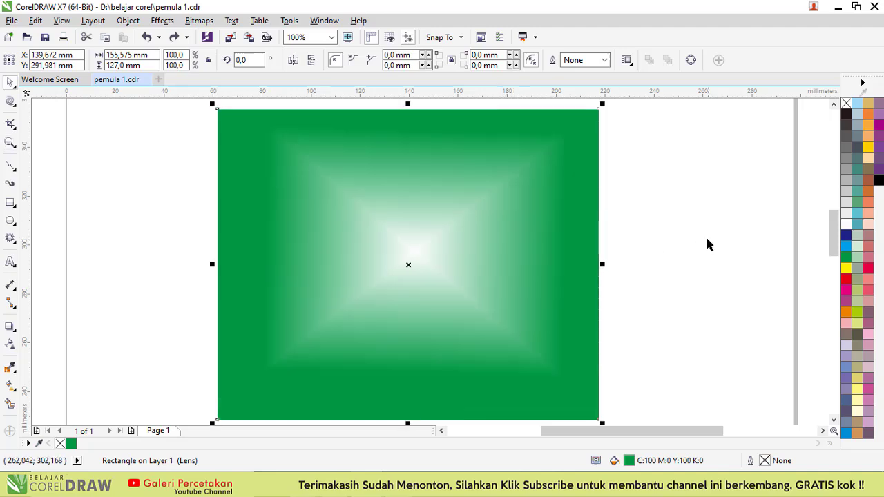
pyautogui.hotkey('ctrl', 'z')
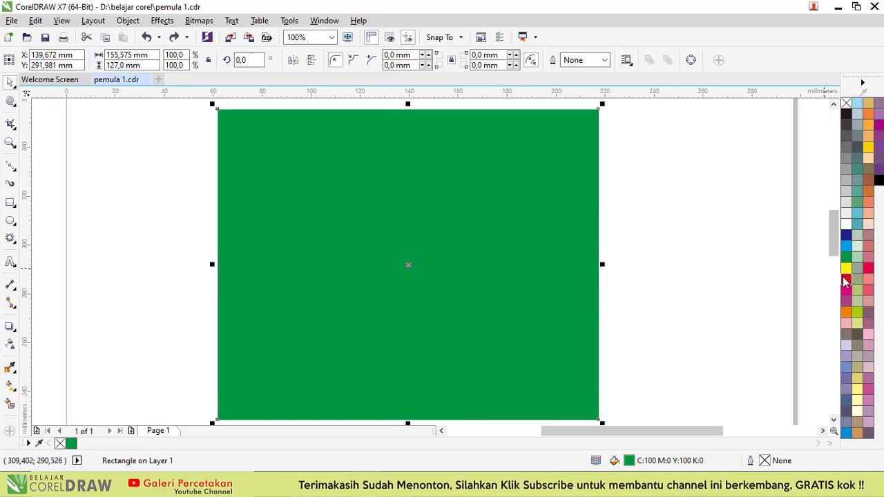
# Step: Change the rectangle's fill to red and deselect it
pyautogui.click(846, 278)
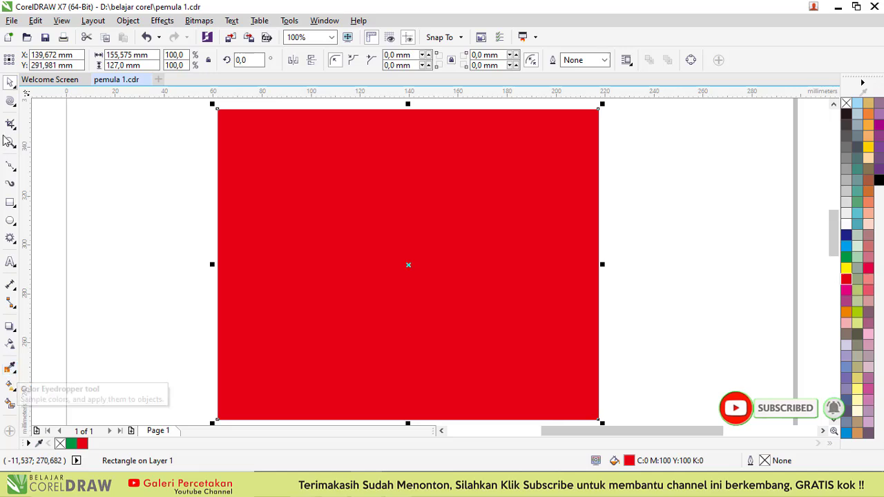
pyautogui.click(303, 170)
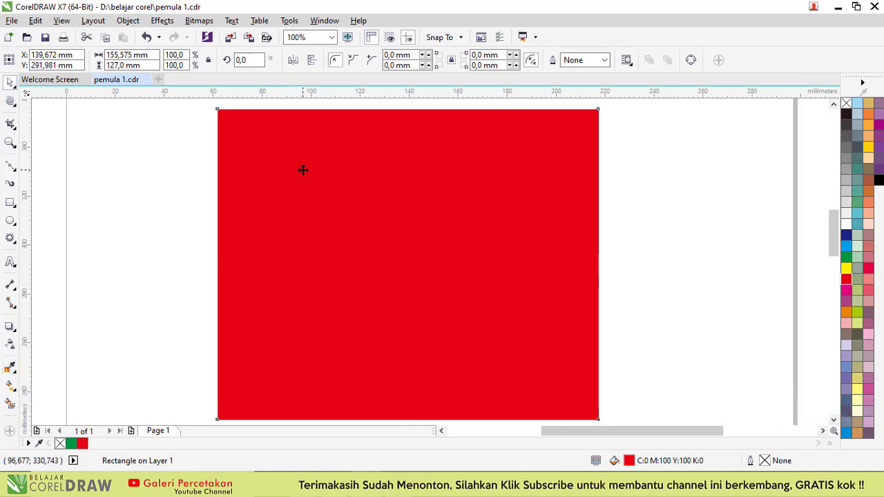
pyautogui.scroll(-2, 383, 164)
pyautogui.click(201, 200)
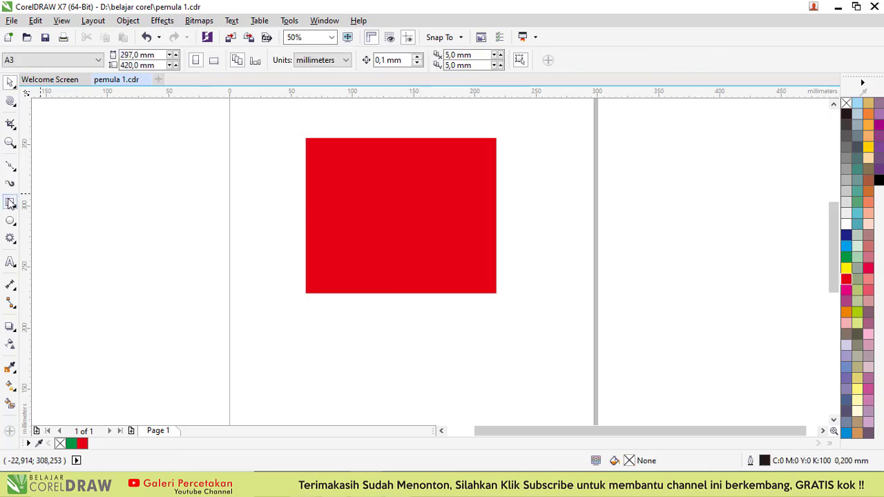
# Step: Draw a second rectangle about 125 by 126 mm below and to the right of the red one, across the page's right edge
pyautogui.click(10, 202)
pyautogui.moveTo(524, 201); pyautogui.dragTo(680, 358)
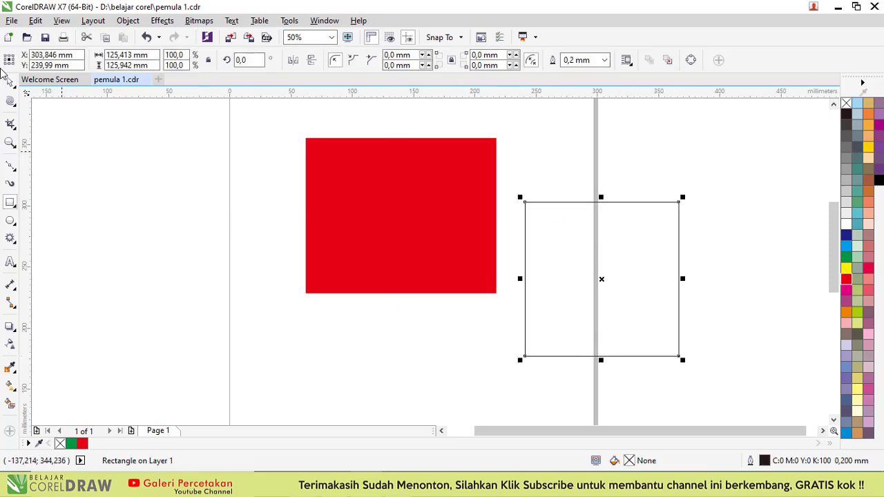
# Step: Sample the red rectangle's fill with the Color Eyedropper, apply it to the unfilled rectangle, and deselect it
pyautogui.click(11, 81)
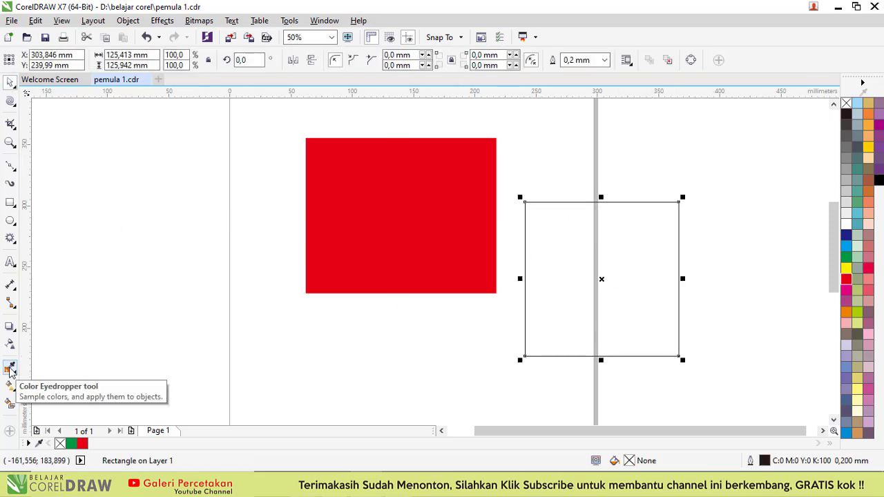
pyautogui.click(10, 369)
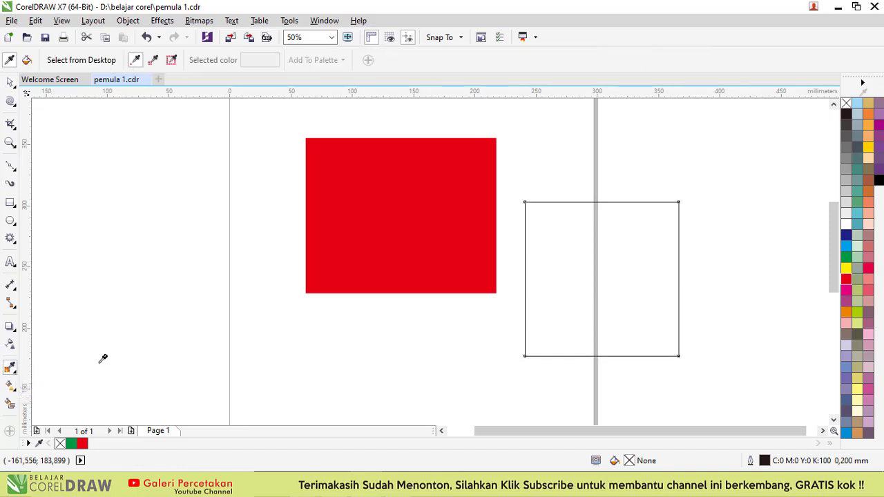
pyautogui.click(440, 202)
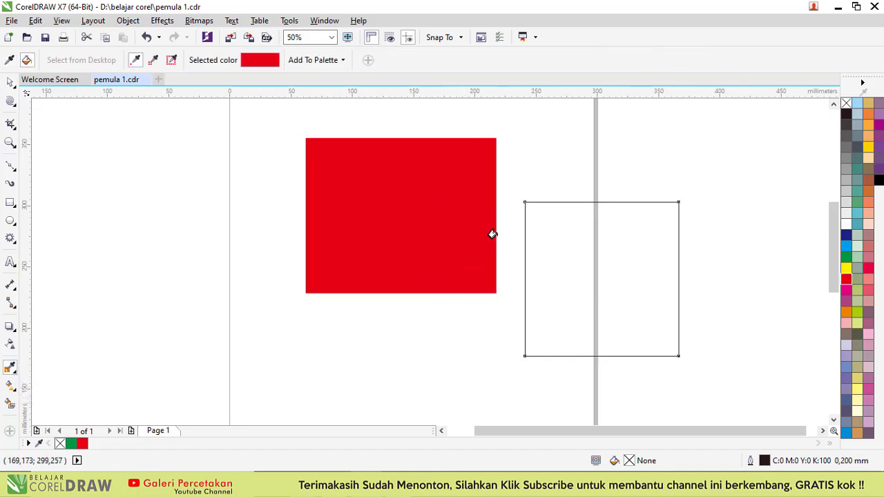
pyautogui.click(617, 276)
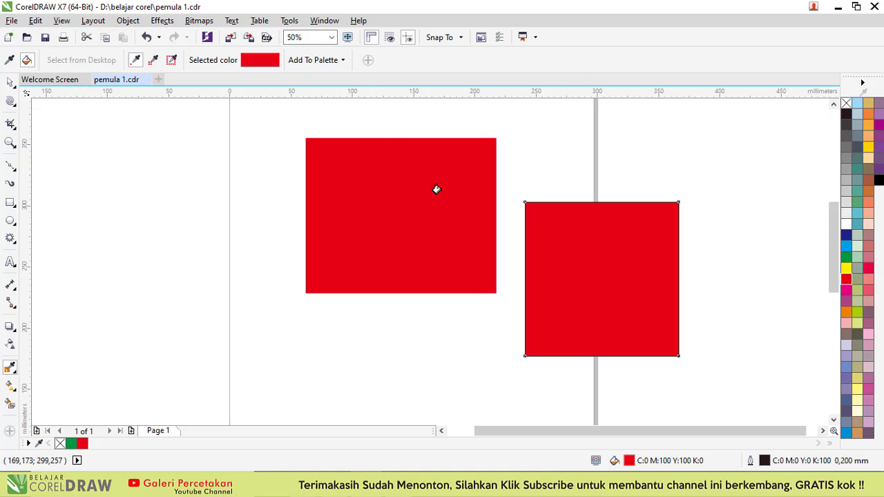
pyautogui.click(9, 85)
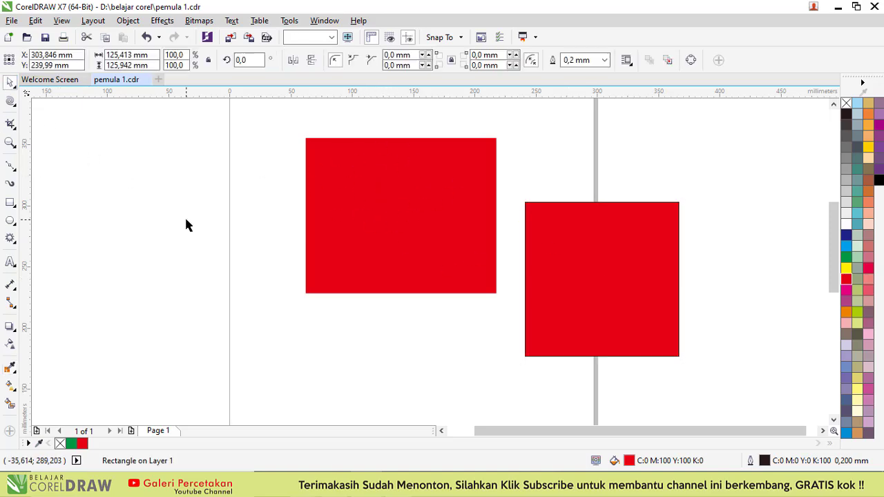
pyautogui.click(186, 223)
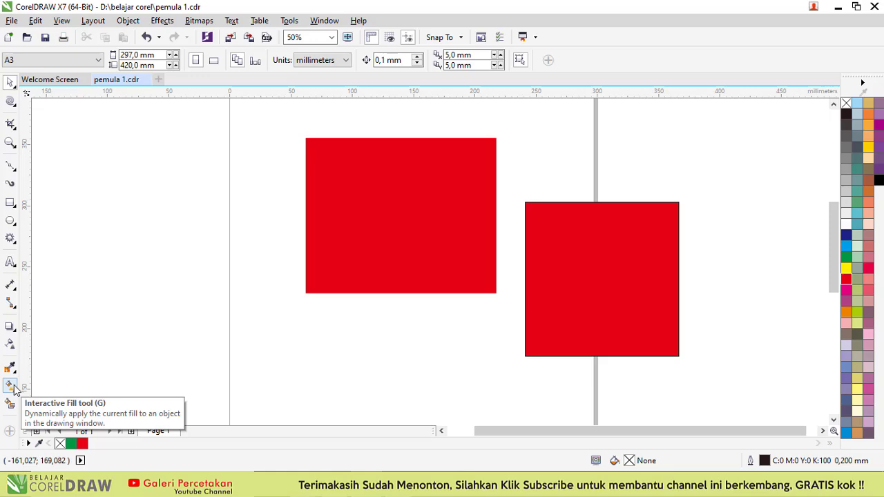
# Step: Apply a vertical linear fountain fill to the larger red rectangle, running from red near the lower edge to yellow near the upper edge
pyautogui.click(11, 390)
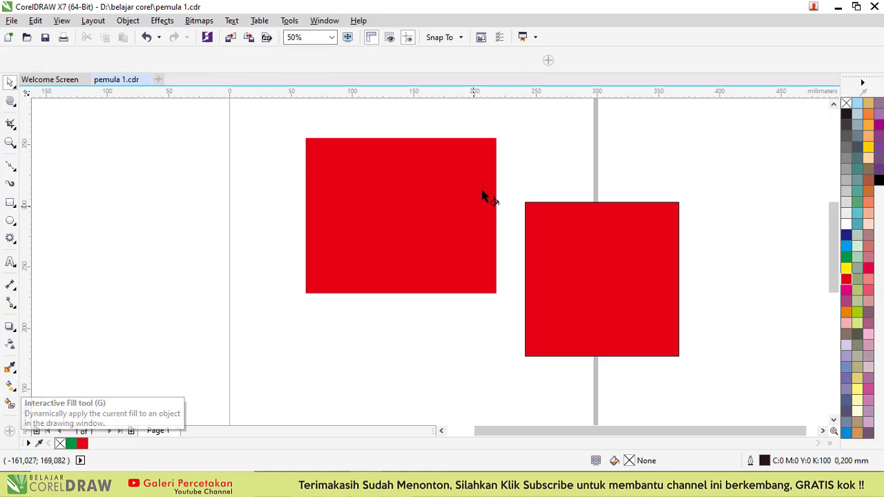
pyautogui.scroll(1, 414, 213)
pyautogui.scroll(-1, 335, 255)
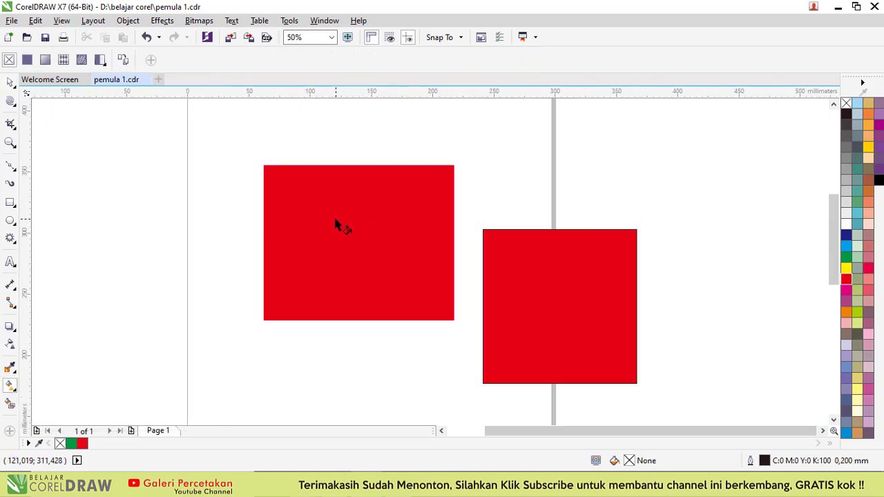
pyautogui.scroll(1, 334, 223)
pyautogui.click(372, 413)
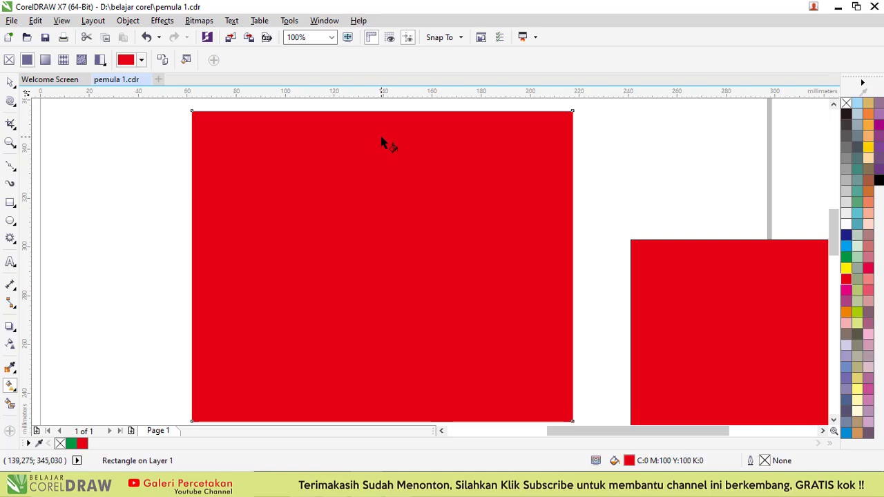
pyautogui.moveTo(378, 379); pyautogui.dragTo(381, 127)
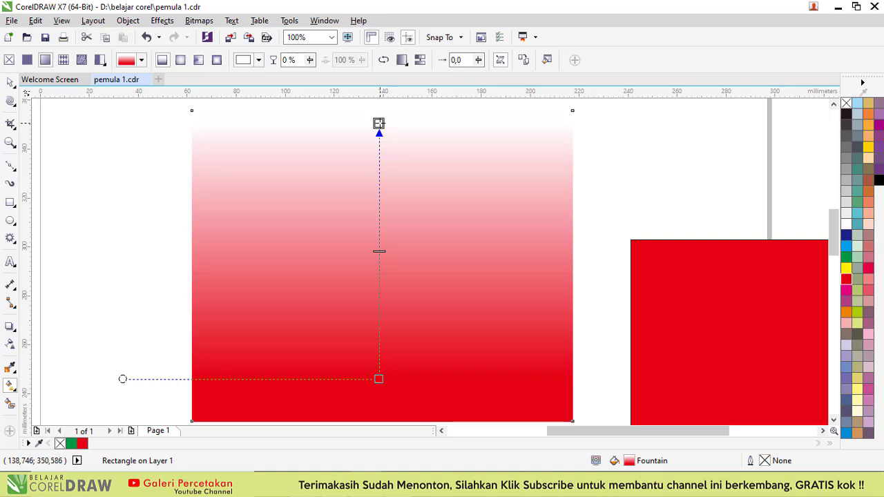
pyautogui.click(381, 120)
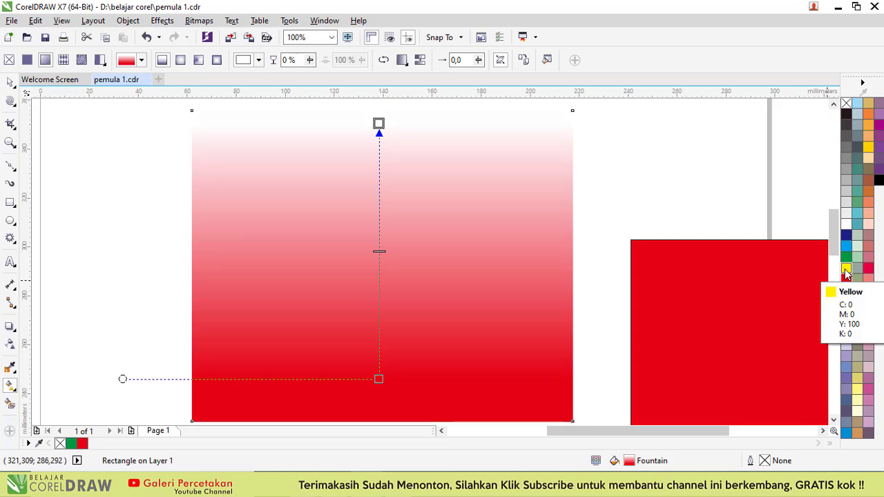
pyautogui.click(846, 269)
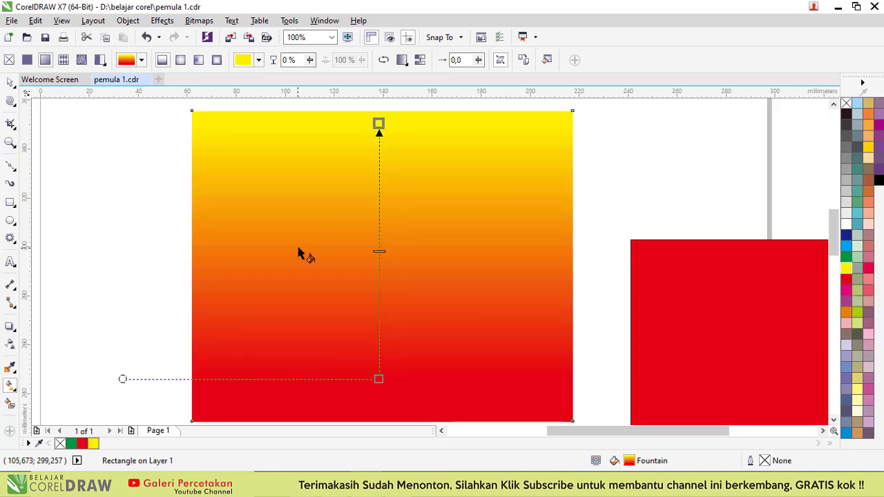
pyautogui.click(10, 83)
pyautogui.scroll(-2, 356, 190)
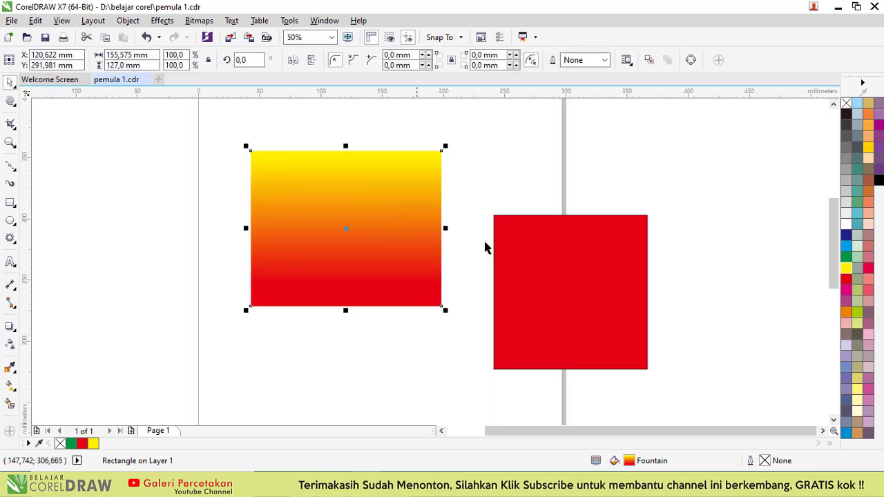
pyautogui.hotkey('ctrl', 'x')
pyautogui.click(545, 259)
pyautogui.hotkey('ctrl', 'z')
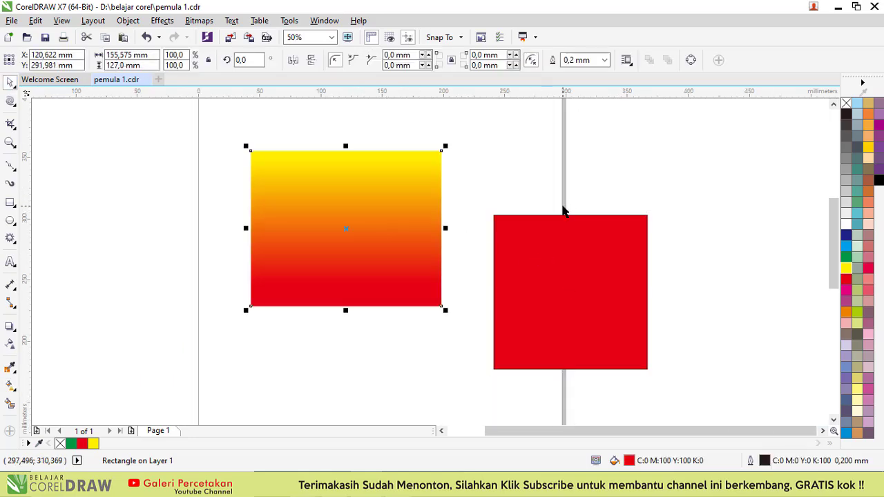
pyautogui.click(602, 185)
# Step: Give the plain red rectangle an elliptical fountain fill centred on the shape, with yellow in the middle and red outside
pyautogui.click(551, 300)
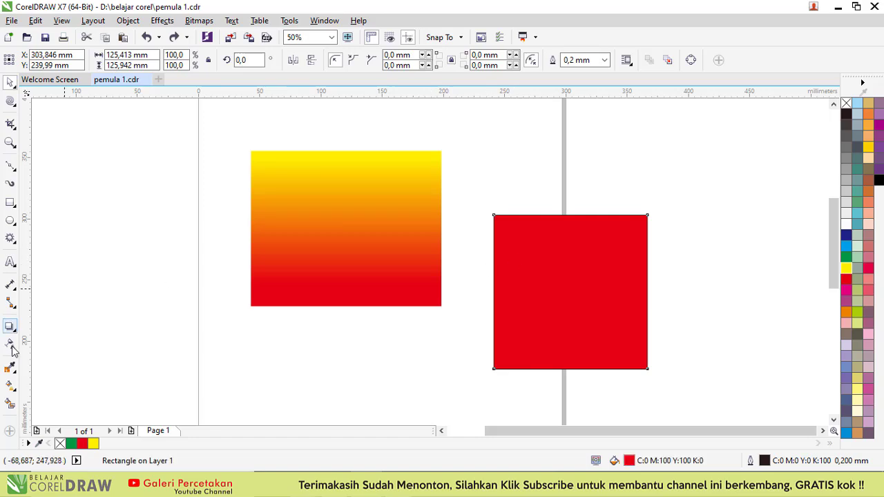
pyautogui.click(11, 384)
pyautogui.moveTo(581, 322); pyautogui.dragTo(580, 215)
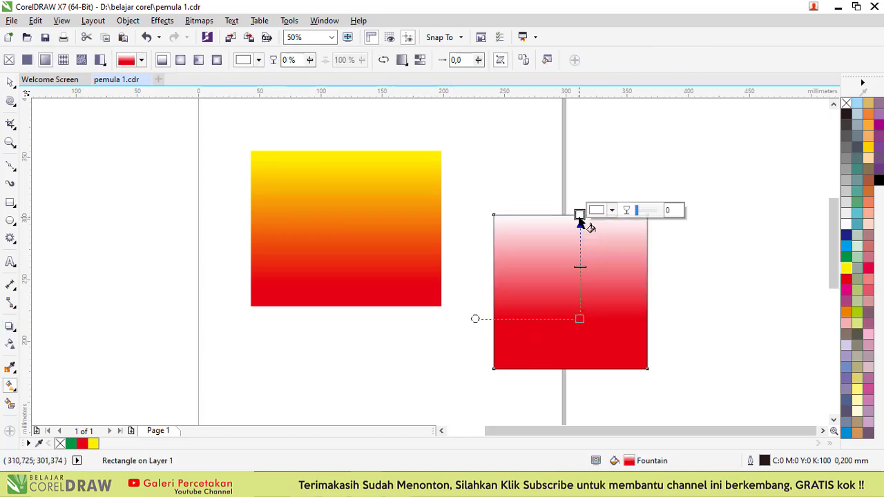
pyautogui.click(182, 62)
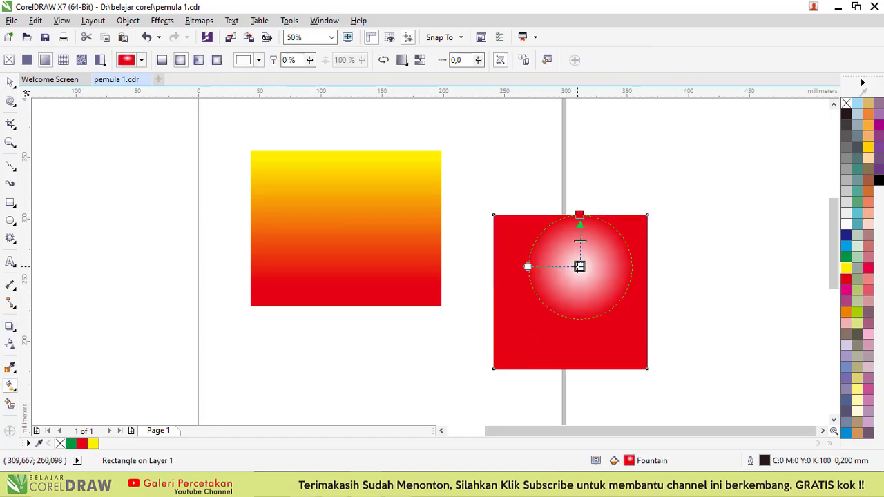
pyautogui.moveTo(578, 267); pyautogui.dragTo(570, 292)
pyautogui.click(846, 270)
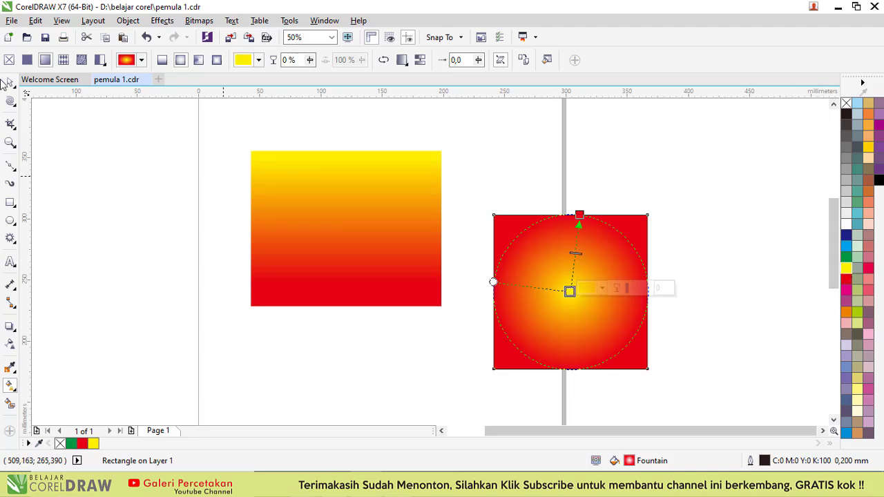
pyautogui.click(10, 82)
pyautogui.moveTo(623, 274); pyautogui.dragTo(308, 392)
pyautogui.rightClick(308, 392)
pyautogui.hotkey('ctrl', 'z')
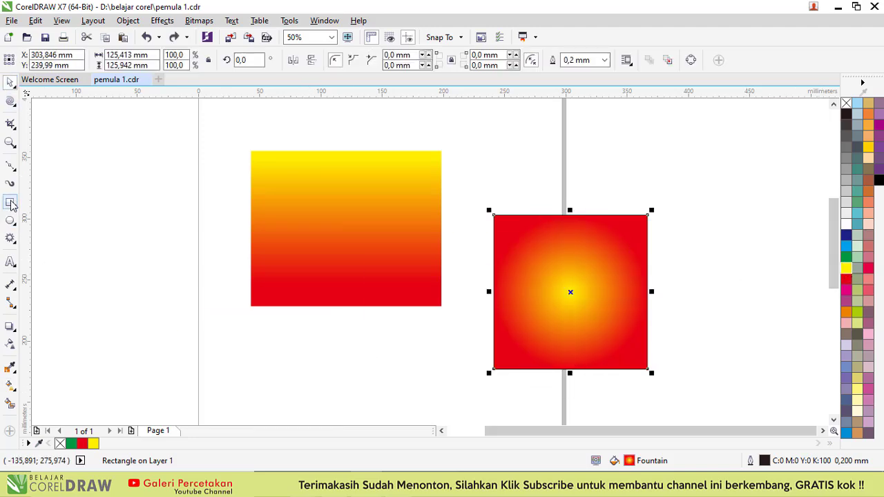
# Step: Draw a square about 88 mm wide below the first rectangle and give it a horizontal linear fountain fill from yellow to red
pyautogui.click(9, 202)
pyautogui.moveTo(273, 364); pyautogui.dragTo(327, 405)
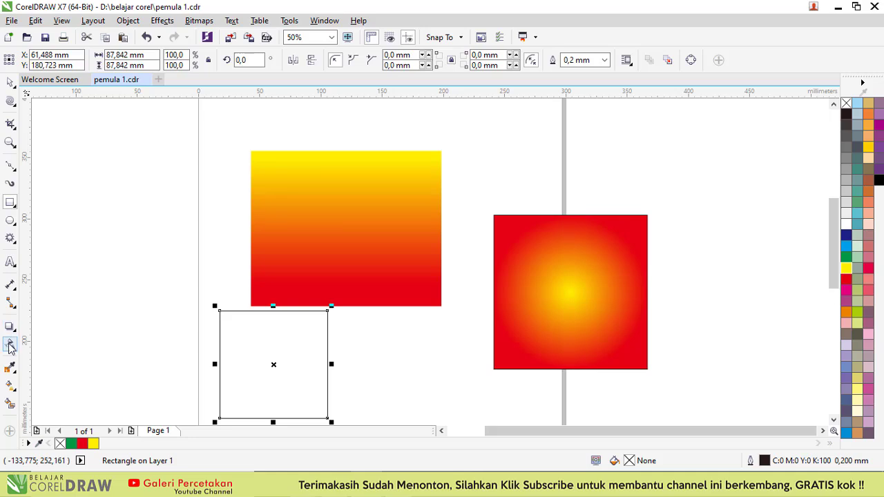
pyautogui.click(10, 385)
pyautogui.moveTo(272, 365); pyautogui.dragTo(379, 364)
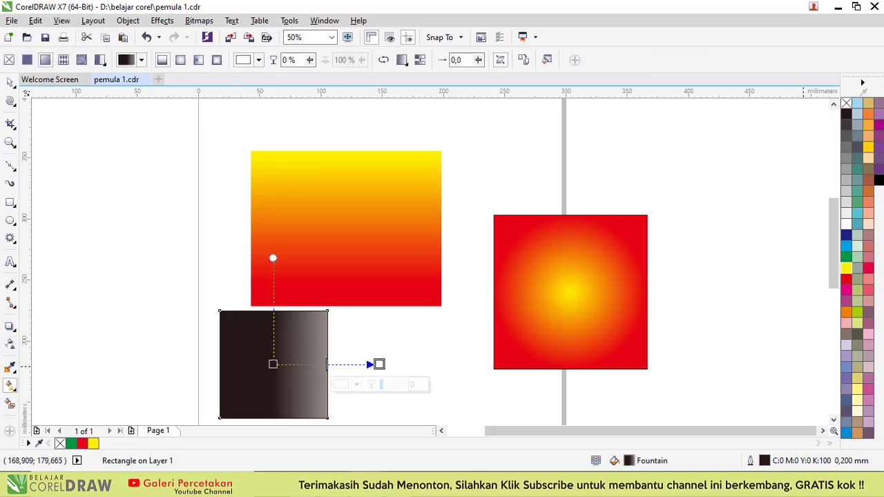
pyautogui.click(860, 268)
pyautogui.click(847, 269)
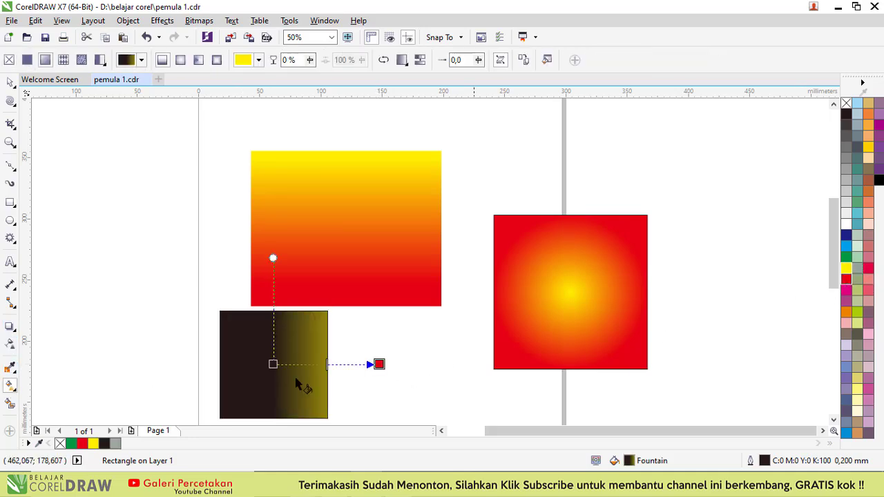
pyautogui.click(273, 365)
pyautogui.click(847, 268)
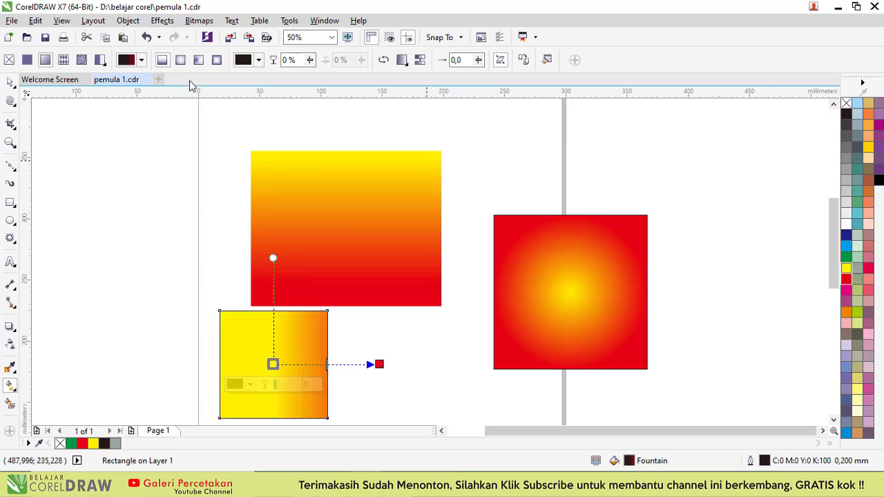
# Step: Change the square's fill to a rectangular fountain, centre its red node, pull the yellow node just outside the square's edge, and deselect it
pyautogui.click(217, 61)
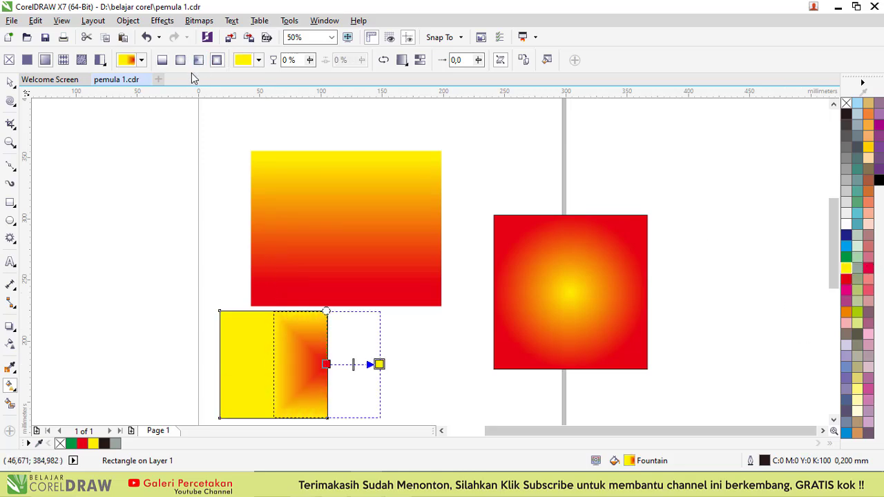
pyautogui.moveTo(326, 365); pyautogui.dragTo(274, 365)
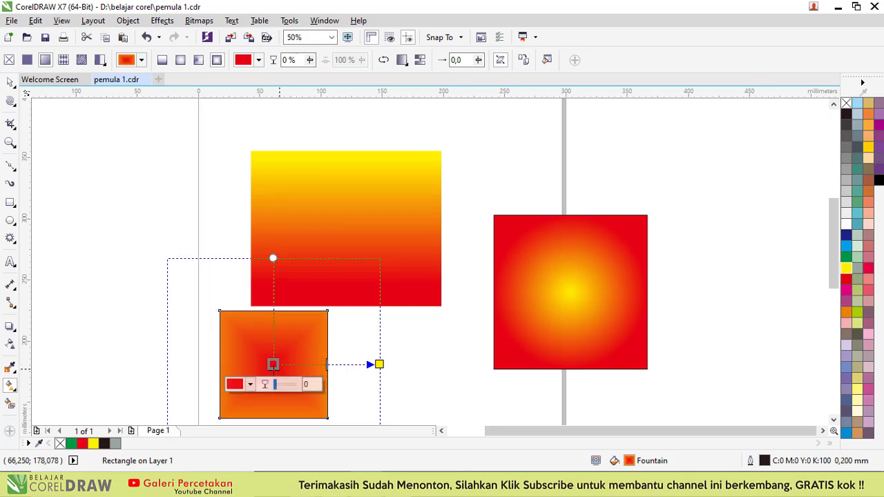
pyautogui.moveTo(379, 363); pyautogui.dragTo(337, 363)
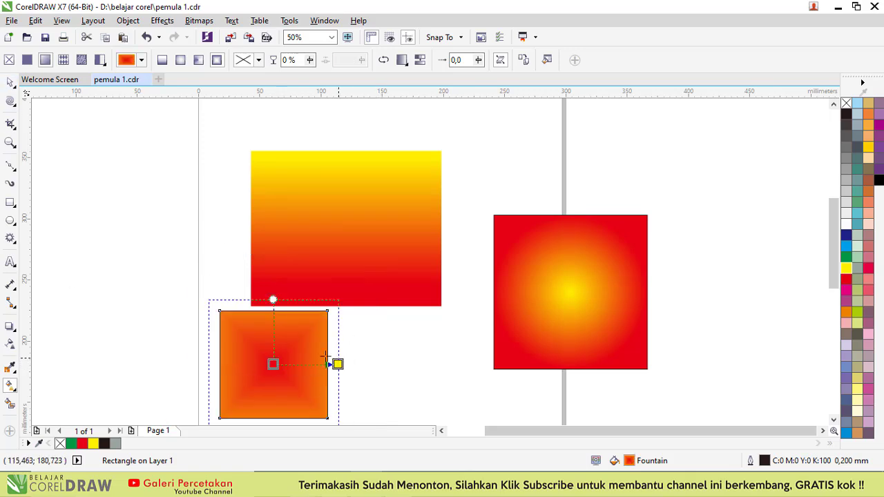
pyautogui.click(11, 83)
pyautogui.click(140, 247)
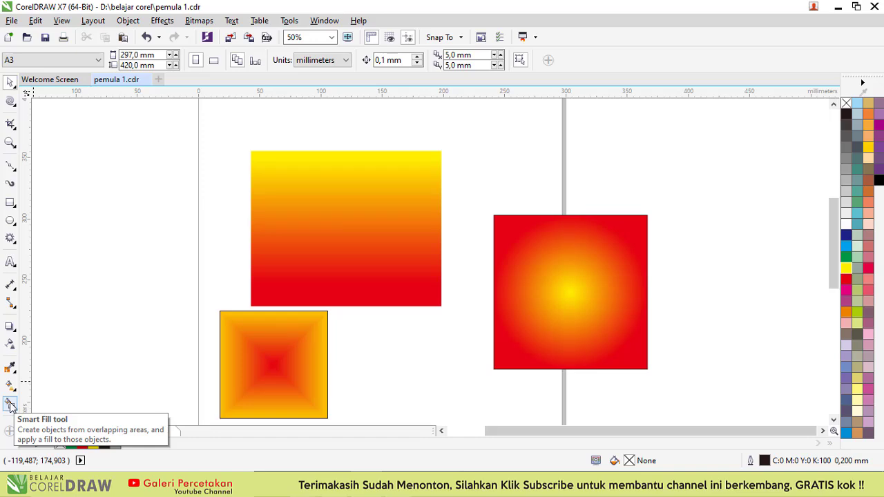
# Step: Apply Smart Fill with the specified blue-grey fill and 0,2 mm black outline to all three rectangles
pyautogui.click(10, 405)
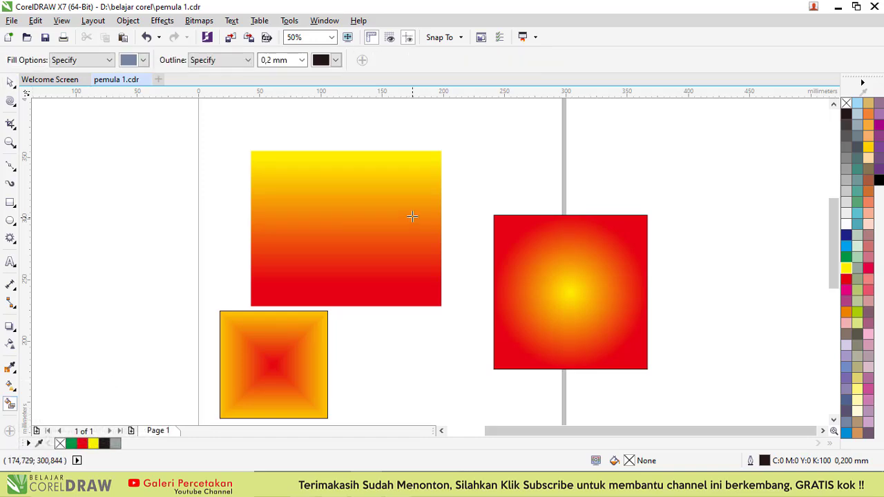
pyautogui.click(372, 213)
pyautogui.click(569, 278)
pyautogui.click(286, 377)
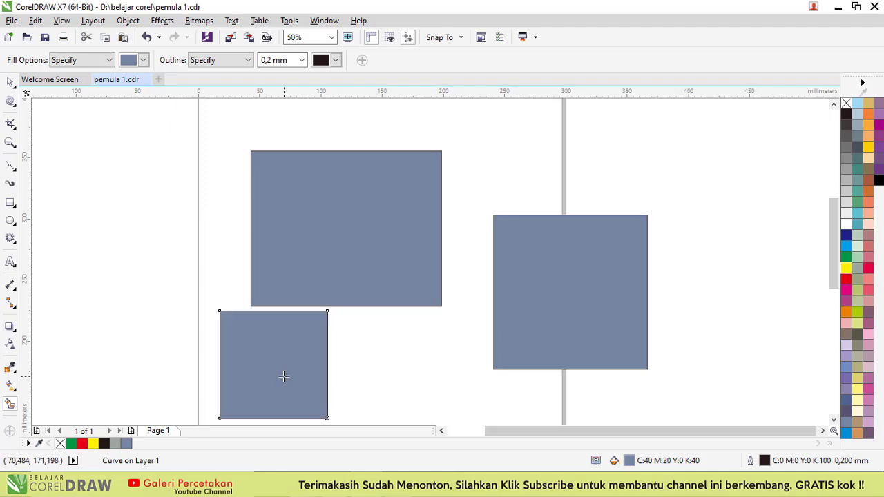
# Step: Set the Smart Fill options to No Fill with a 0,2 mm light yellow outline and apply them to the blue-grey rectangles
pyautogui.click(337, 59)
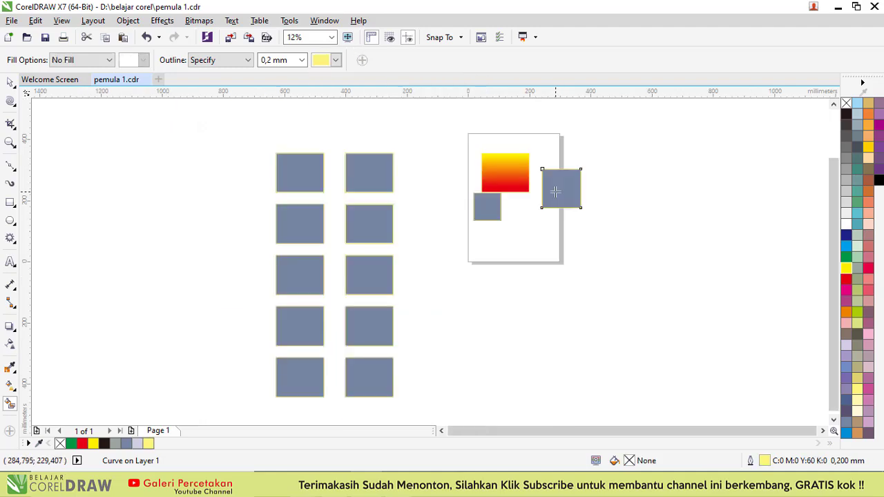
pyautogui.scroll(2, 344, 170)
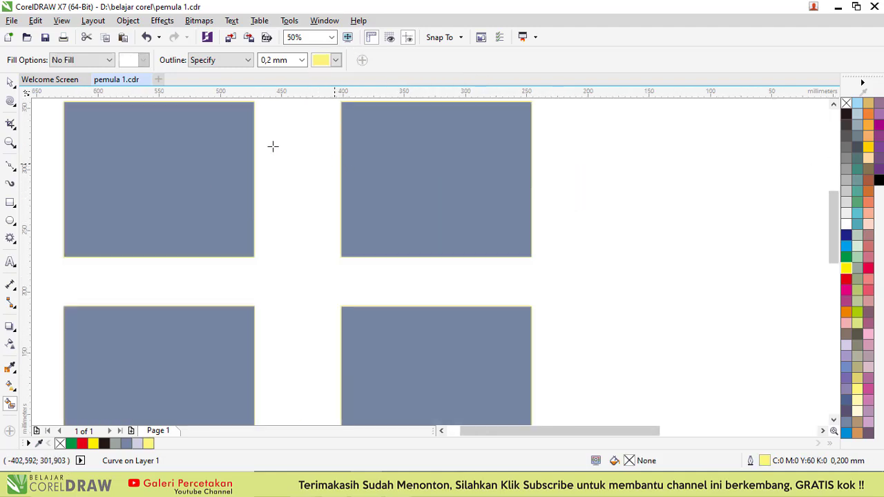
pyautogui.scroll(-2, 605, 229)
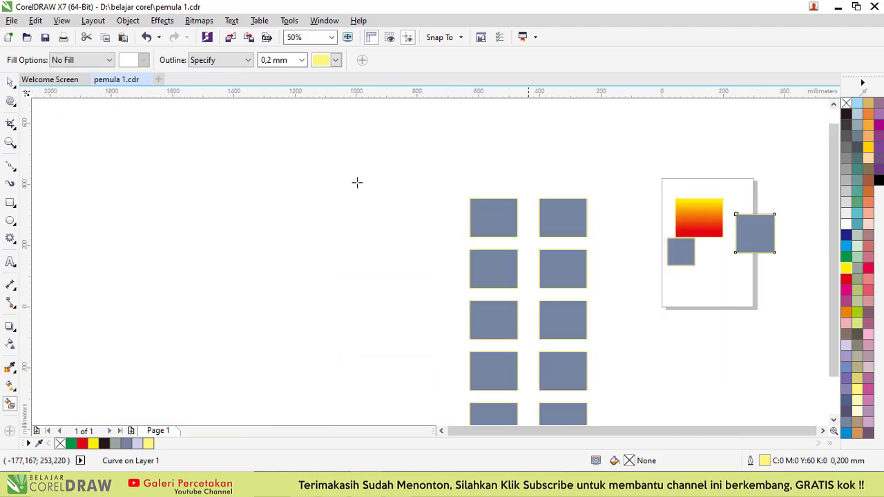
# Step: Select all the objects on and around the page and delete them
pyautogui.click(10, 82)
pyautogui.scroll(-2, 659, 257)
pyautogui.click(436, 158)
pyautogui.moveTo(436, 164); pyautogui.dragTo(782, 404)
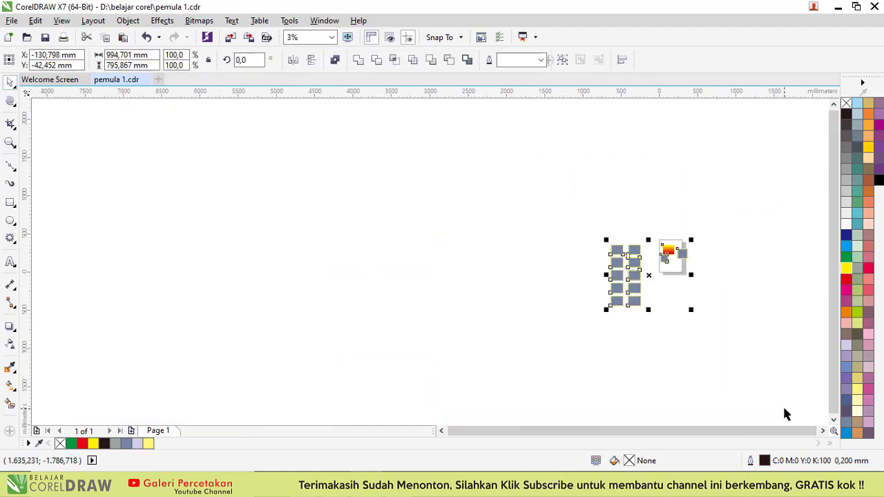
pyautogui.press('Delete')
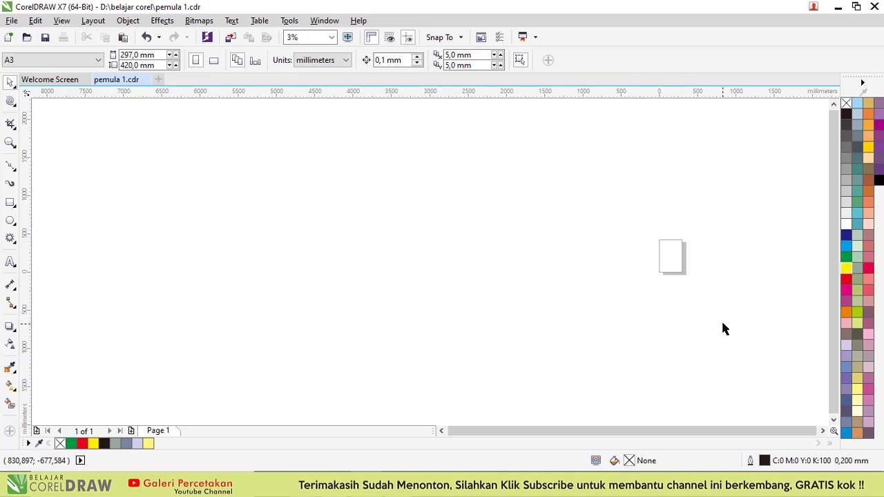
pyautogui.scroll(2, 697, 259)
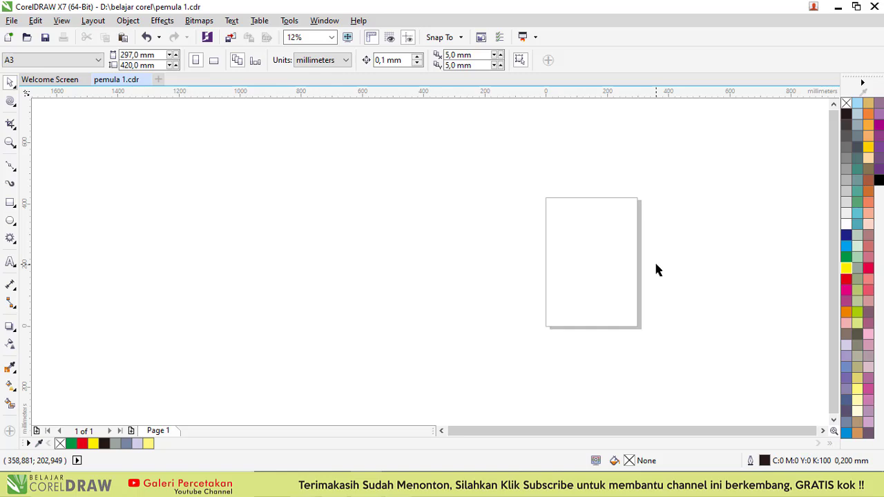
pyautogui.moveTo(366, 485)
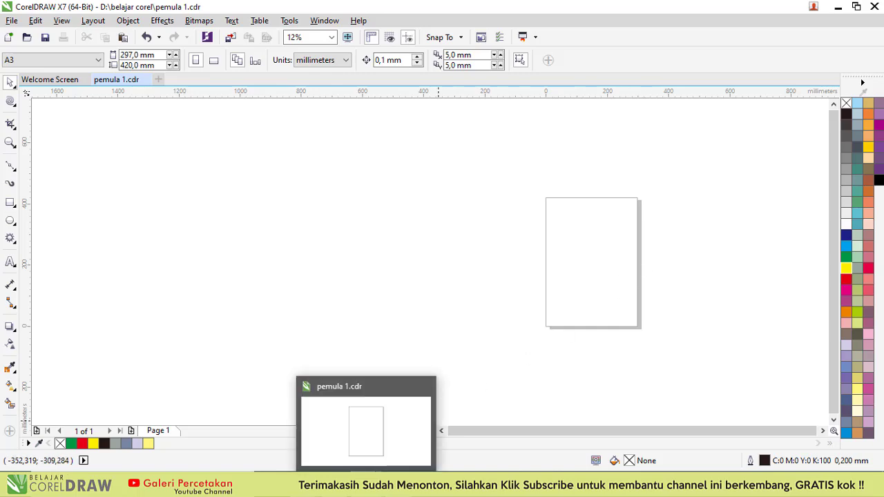